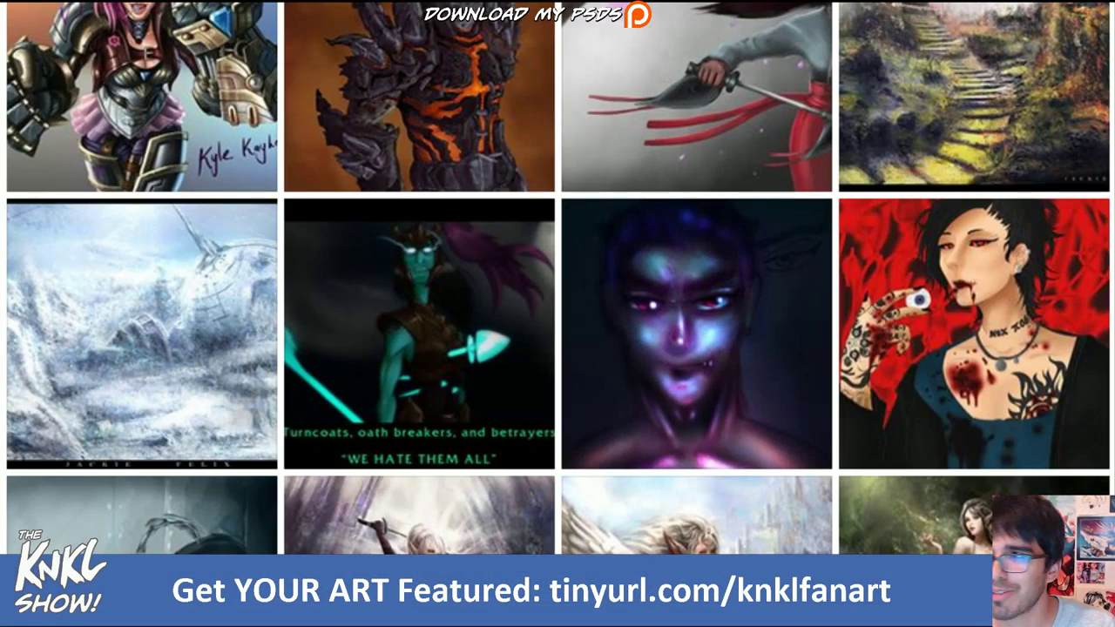
pyautogui.scroll(2, 557, 348)
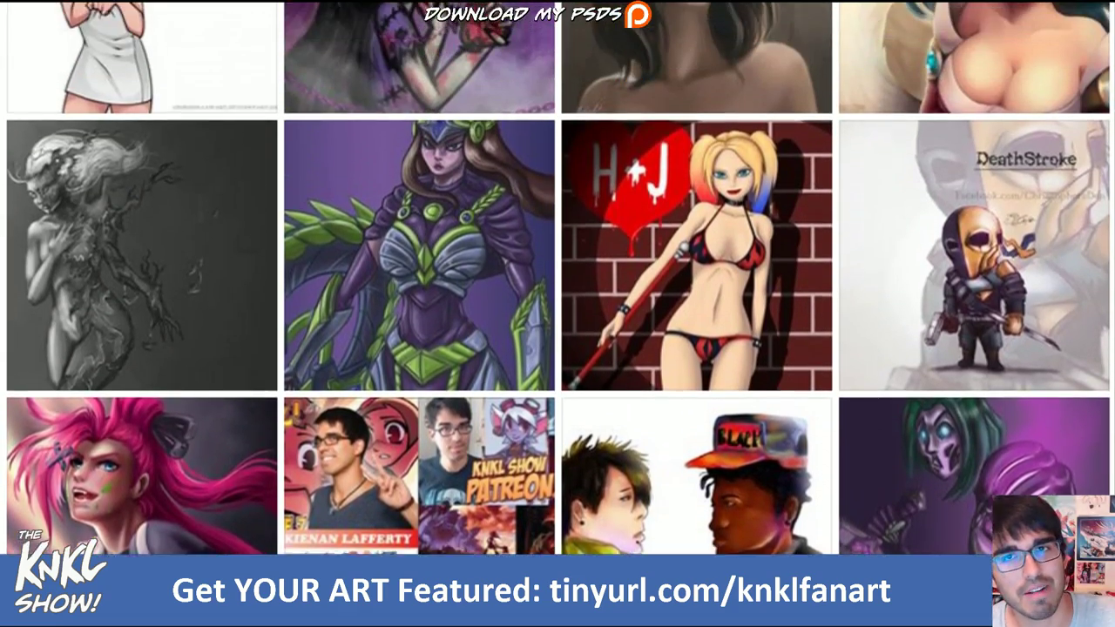
pyautogui.scroll(8, 558, 288)
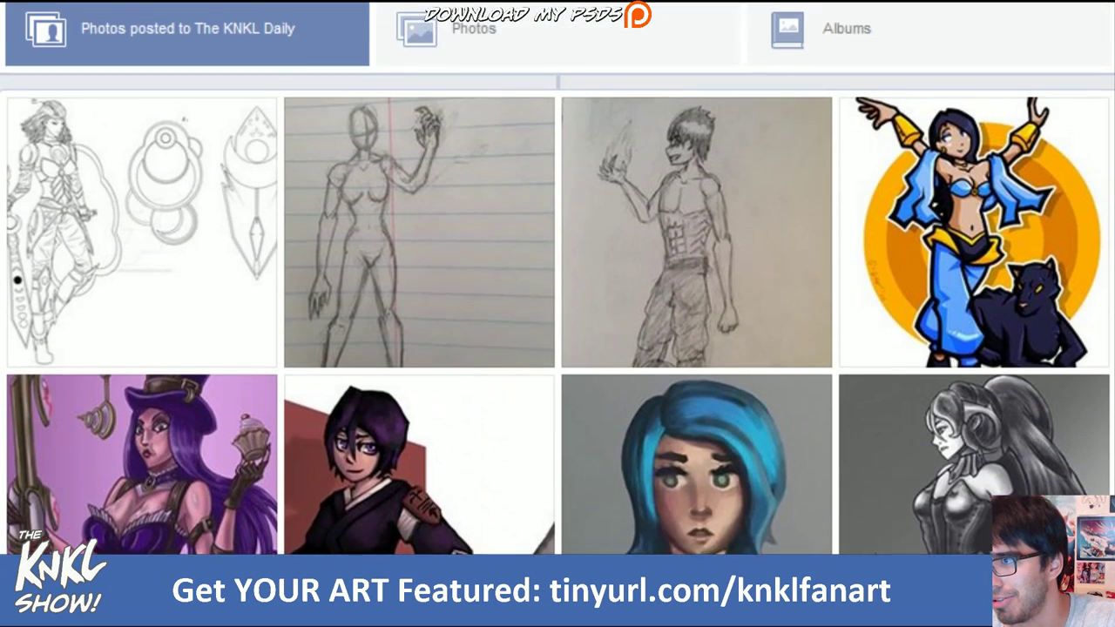
pyautogui.scroll(-1, 557, 348)
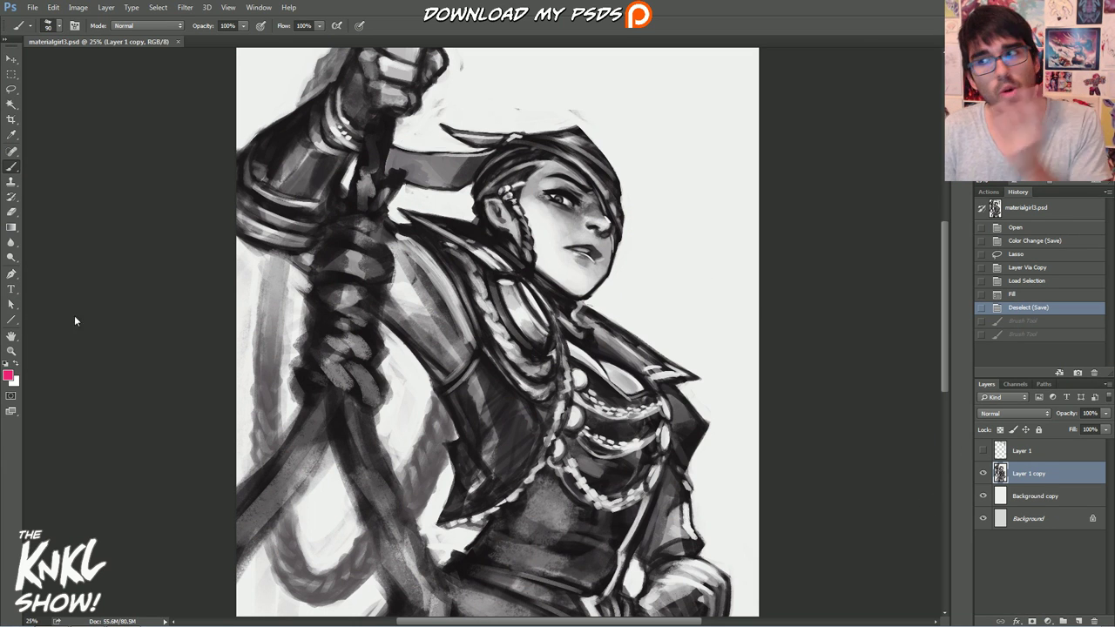
# Step: Set Layer 1 copy's blending mode to Multiply and create a new layer directly above Background copy
pyautogui.click(1008, 413)
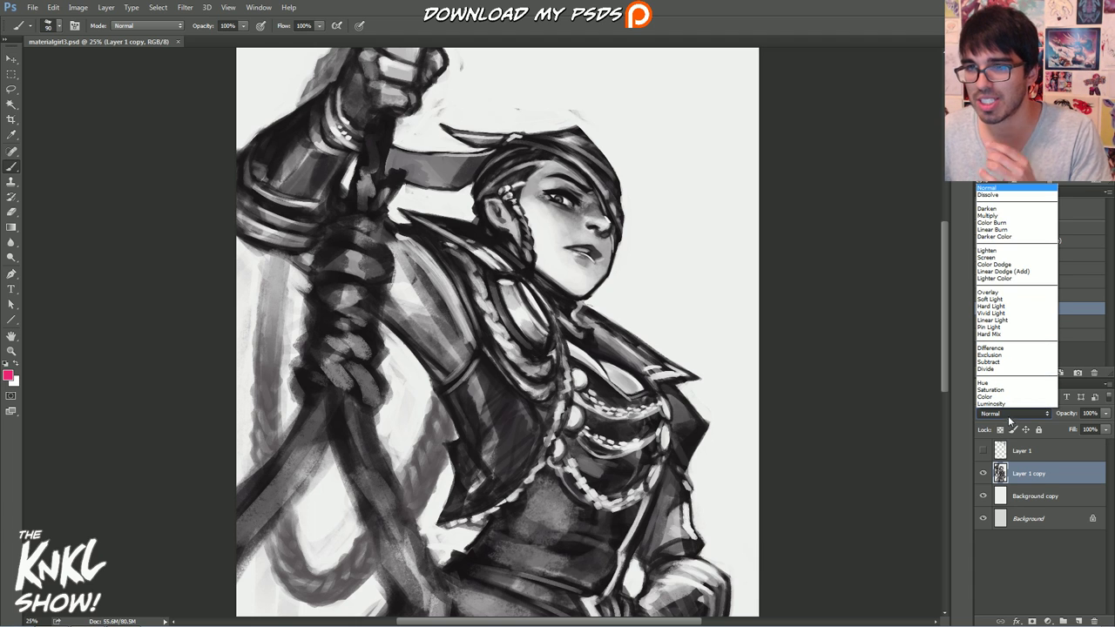
pyautogui.click(993, 215)
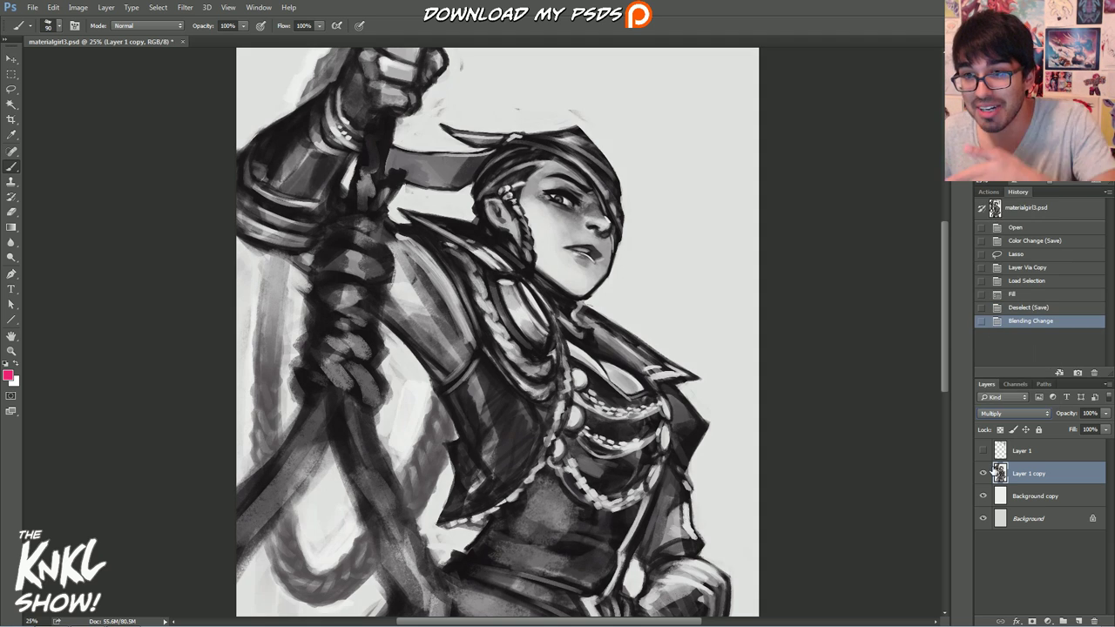
pyautogui.click(1028, 498)
pyautogui.hotkey('ctrl', 'shift', 'n')
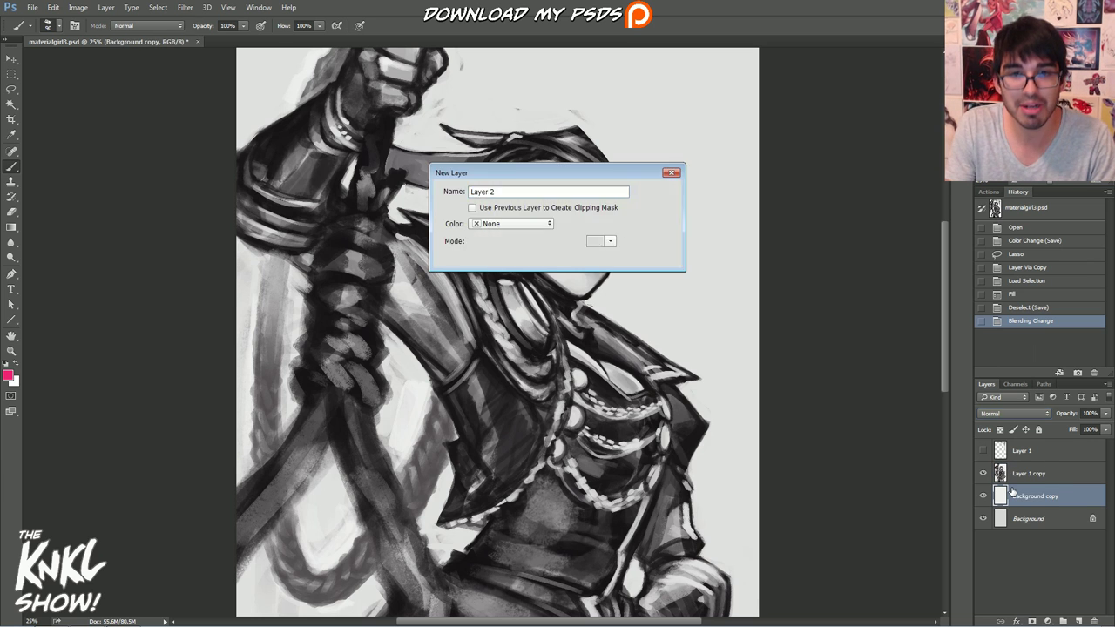
pyautogui.press('Return')
# Step: Paint the upper sleeve and the small patch on the other side of the rope pink, resizing the brush as needed
pyautogui.press(']')
pyautogui.press(']')
pyautogui.press(']')
pyautogui.press(']')
pyautogui.press(']')
pyautogui.press(']')
pyautogui.press(']')
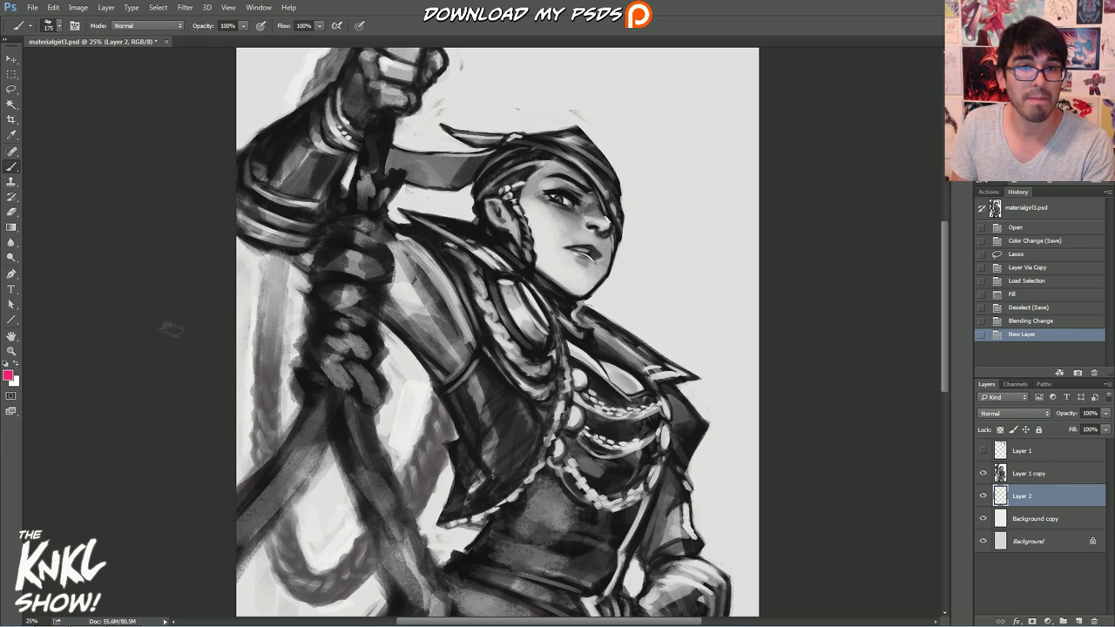
pyautogui.moveTo(393, 294)
pyautogui.mouseDown()
pyautogui.moveTo(429, 333)
pyautogui.moveTo(409, 296)
pyautogui.moveTo(452, 366)
pyautogui.moveTo(431, 275)
pyautogui.mouseUp()
pyautogui.press('[')
pyautogui.press('[')
pyautogui.moveTo(440, 314)
pyautogui.mouseDown()
pyautogui.moveTo(413, 253)
pyautogui.moveTo(409, 283)
pyautogui.moveTo(401, 259)
pyautogui.moveTo(384, 309)
pyautogui.moveTo(409, 262)
pyautogui.mouseUp()
pyautogui.press('[')
pyautogui.press('[')
pyautogui.moveTo(300, 257); pyautogui.dragTo(318, 261)
pyautogui.moveTo(405, 327)
pyautogui.mouseDown()
pyautogui.moveTo(441, 378)
pyautogui.moveTo(441, 294)
pyautogui.moveTo(521, 435)
pyautogui.moveTo(693, 571)
pyautogui.moveTo(665, 429)
pyautogui.moveTo(686, 371)
pyautogui.moveTo(488, 277)
pyautogui.moveTo(547, 313)
pyautogui.moveTo(694, 356)
pyautogui.moveTo(434, 280)
pyautogui.moveTo(455, 323)
pyautogui.moveTo(418, 237)
pyautogui.mouseUp()
pyautogui.press(']')
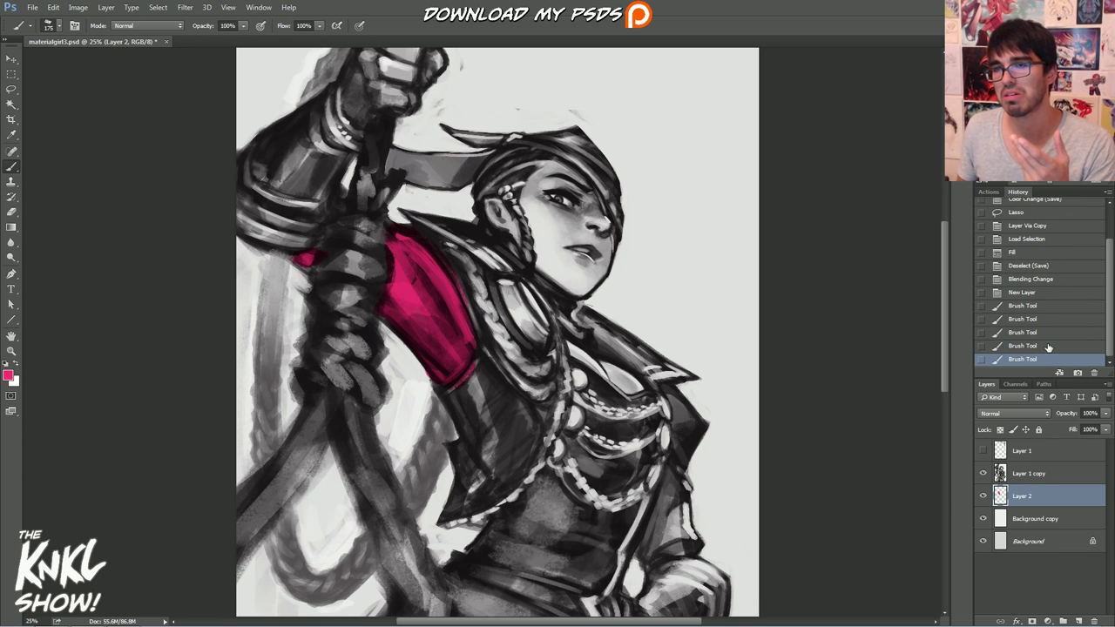
# Step: Lock the transparent pixels of Layer 1 copy
pyautogui.scroll(1, 344, 114)
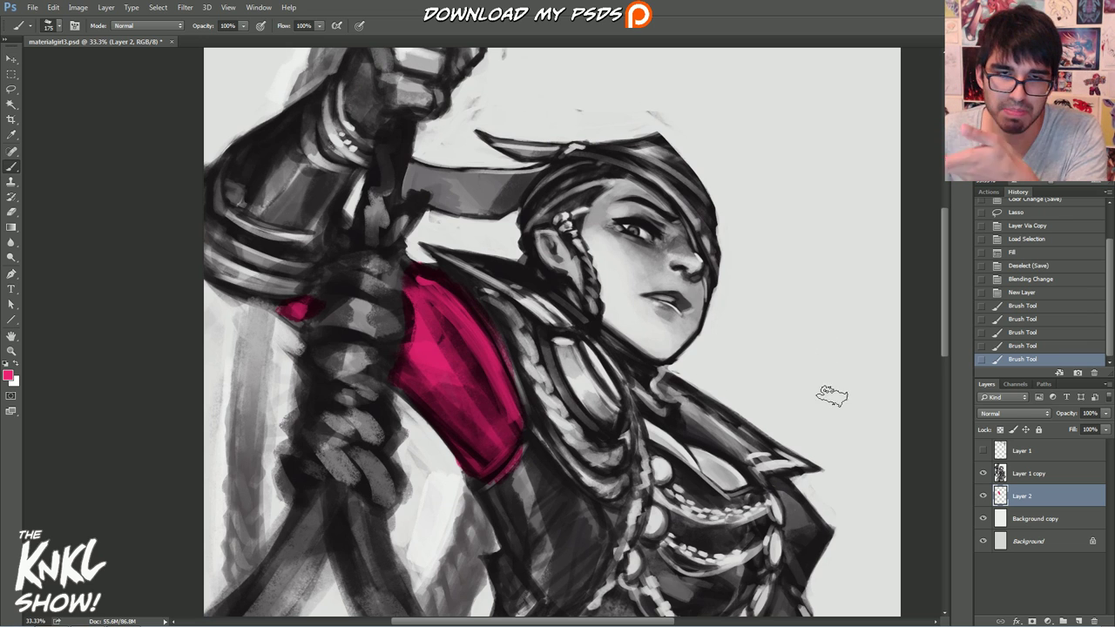
pyautogui.click(1025, 473)
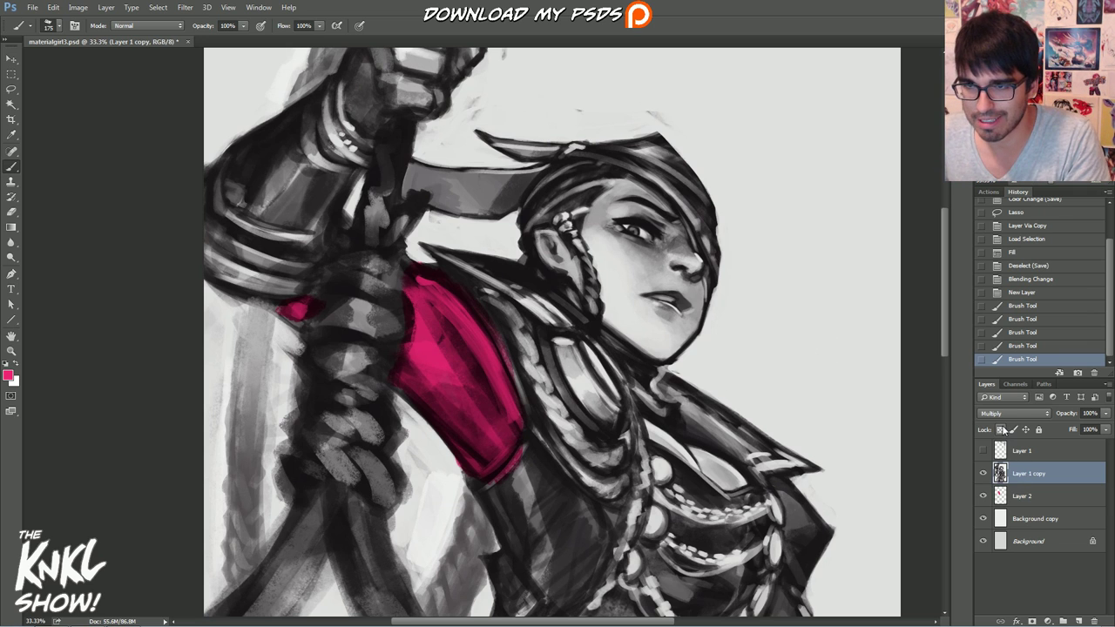
pyautogui.click(1000, 430)
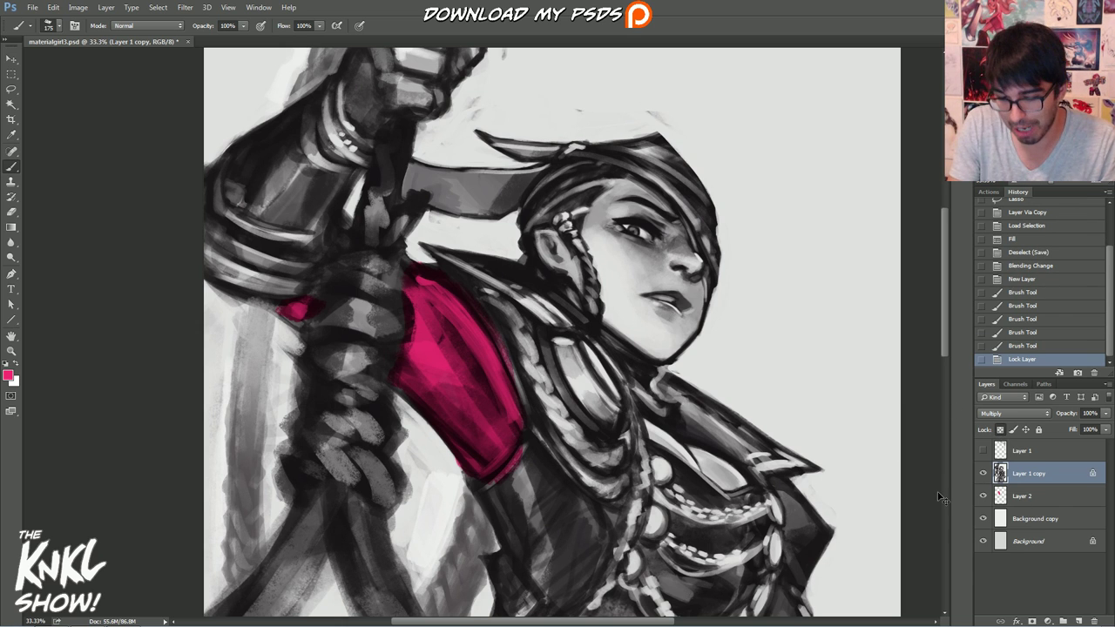
# Step: Create a new layer above Layer 1 copy, set its blending mode to Lighten and clip it to Layer 1 copy
pyautogui.hotkey('ctrl', 'shift', 'alt', 'n')
pyautogui.click(1001, 413)
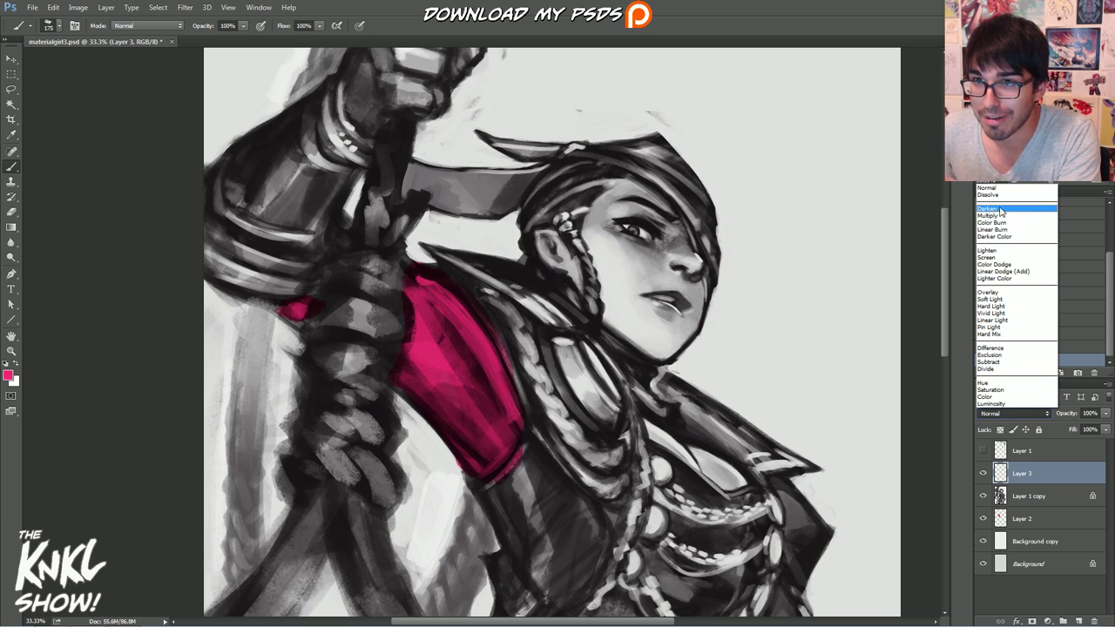
pyautogui.click(989, 250)
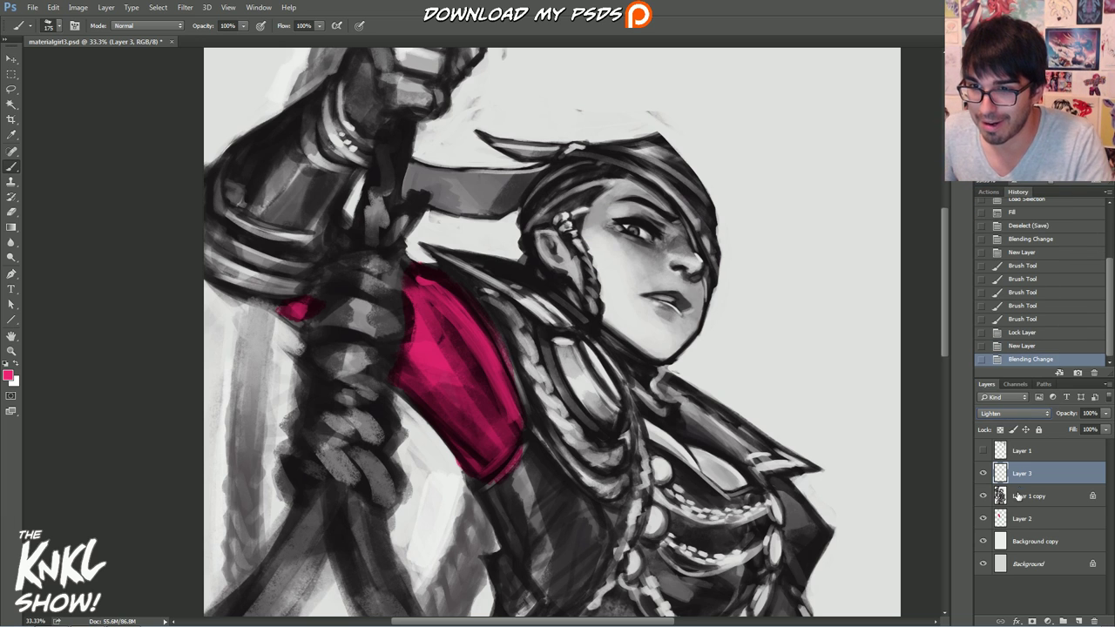
pyautogui.keyDown('alt'); pyautogui.click(1023, 482); pyautogui.keyUp('alt')
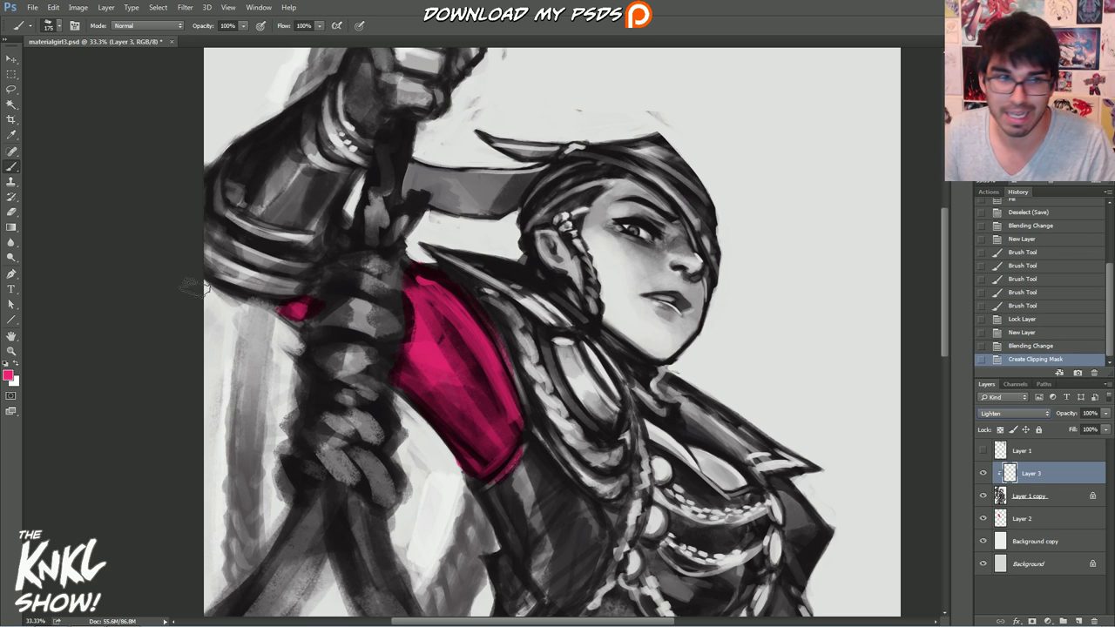
# Step: Brush pink over the jacket collar and shoulder edge, and repaint that area in dark maroon
pyautogui.moveTo(472, 289)
pyautogui.mouseDown()
pyautogui.moveTo(541, 286)
pyautogui.moveTo(480, 300)
pyautogui.moveTo(504, 348)
pyautogui.moveTo(434, 324)
pyautogui.moveTo(494, 373)
pyautogui.mouseUp()
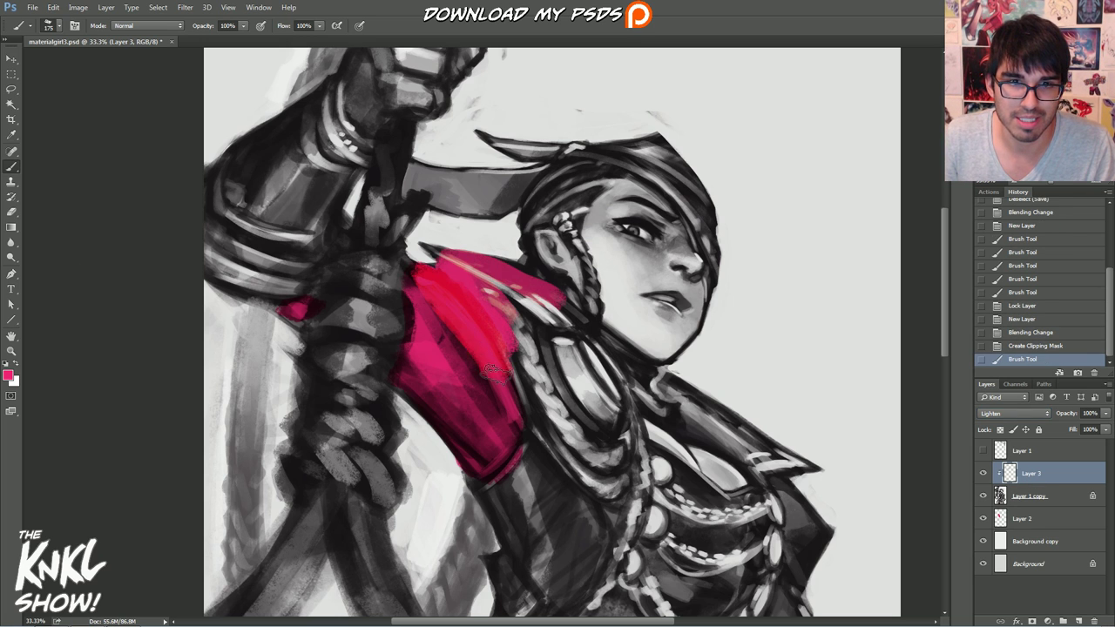
pyautogui.click(8, 375)
pyautogui.click(722, 360)
pyautogui.click(895, 245)
pyautogui.moveTo(448, 313)
pyautogui.mouseDown()
pyautogui.moveTo(424, 273)
pyautogui.moveTo(444, 279)
pyautogui.moveTo(450, 258)
pyautogui.moveTo(479, 295)
pyautogui.moveTo(549, 300)
pyautogui.moveTo(501, 262)
pyautogui.moveTo(531, 314)
pyautogui.moveTo(526, 382)
pyautogui.moveTo(524, 341)
pyautogui.moveTo(557, 374)
pyautogui.moveTo(566, 350)
pyautogui.moveTo(540, 359)
pyautogui.mouseUp()
# Step: Create a new Normal layer above Layer 3 and choose a bright pinkish red as the foreground color
pyautogui.hotkey('ctrl', '+')
pyautogui.hotkey('ctrl', '+')
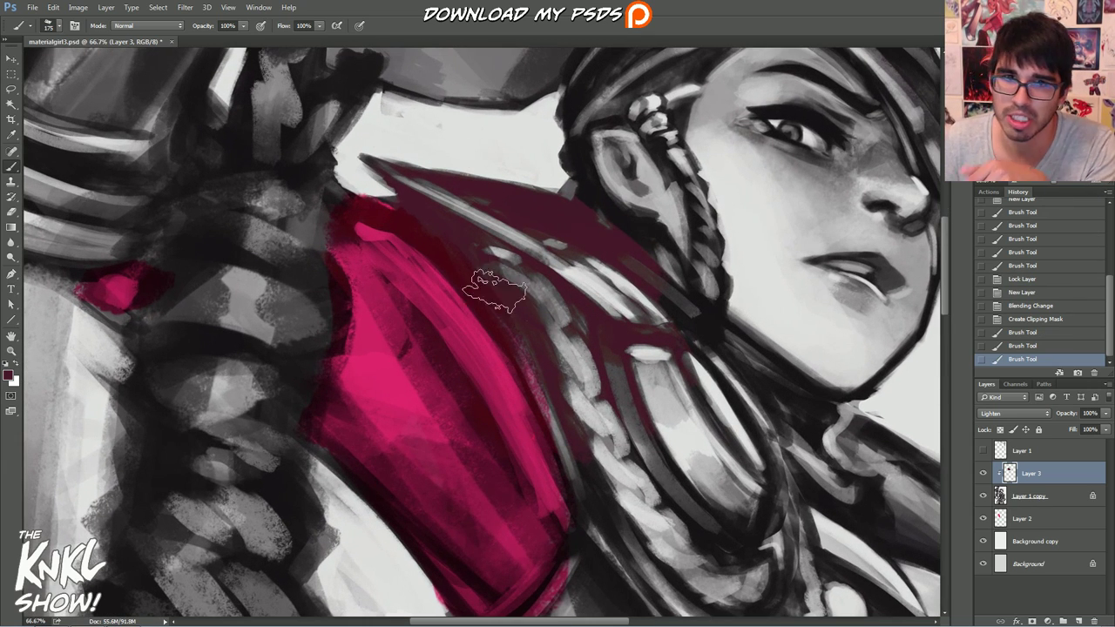
pyautogui.hotkey('ctrl', 'shift', 'n')
pyautogui.press('Return')
pyautogui.click(9, 375)
pyautogui.moveTo(731, 353); pyautogui.dragTo(761, 263)
pyautogui.click(866, 246)
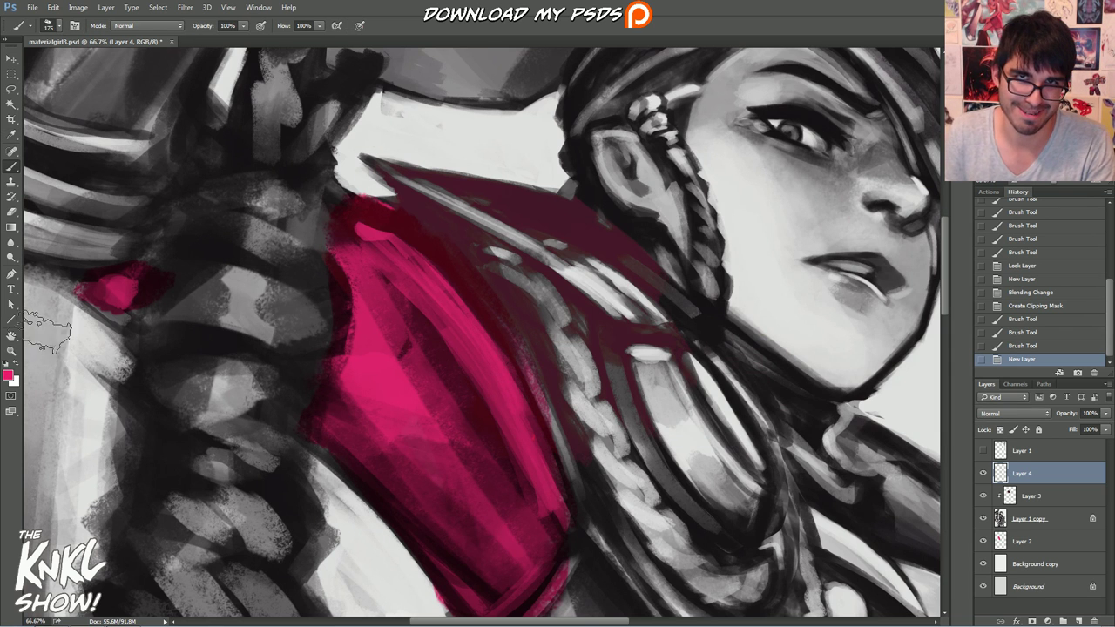
pyautogui.click(9, 375)
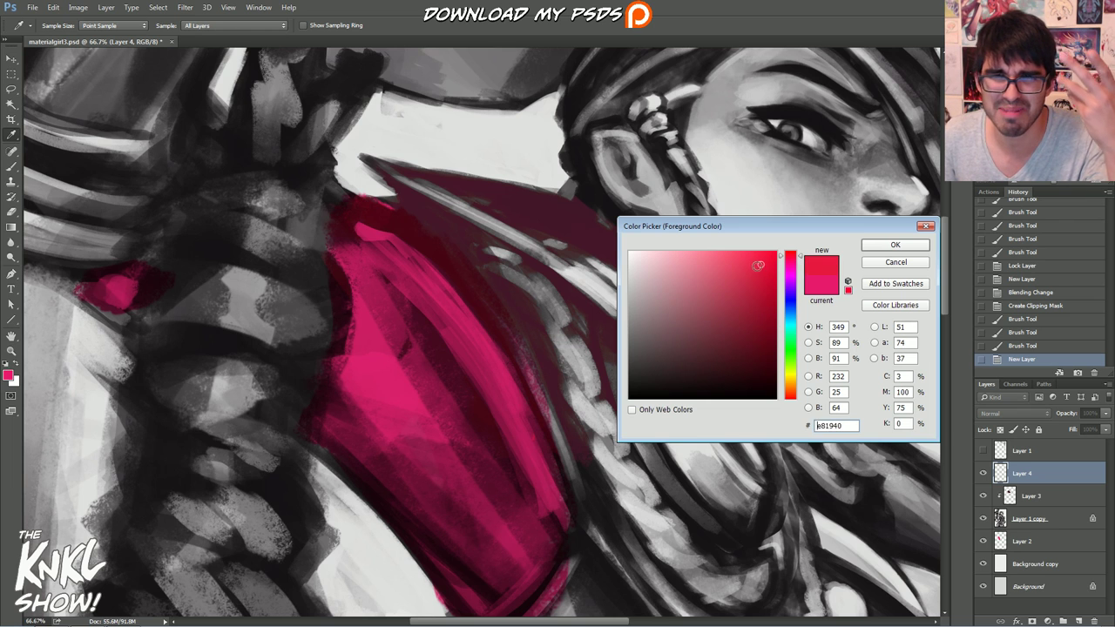
pyautogui.click(895, 245)
# Step: Shrink the brush and circle the first two links of the shoulder chain in red
pyautogui.press('[')
pyautogui.press('[')
pyautogui.press('[')
pyautogui.press('[')
pyautogui.press('[')
pyautogui.press('[')
pyautogui.press('[')
pyautogui.press('[')
pyautogui.press('[')
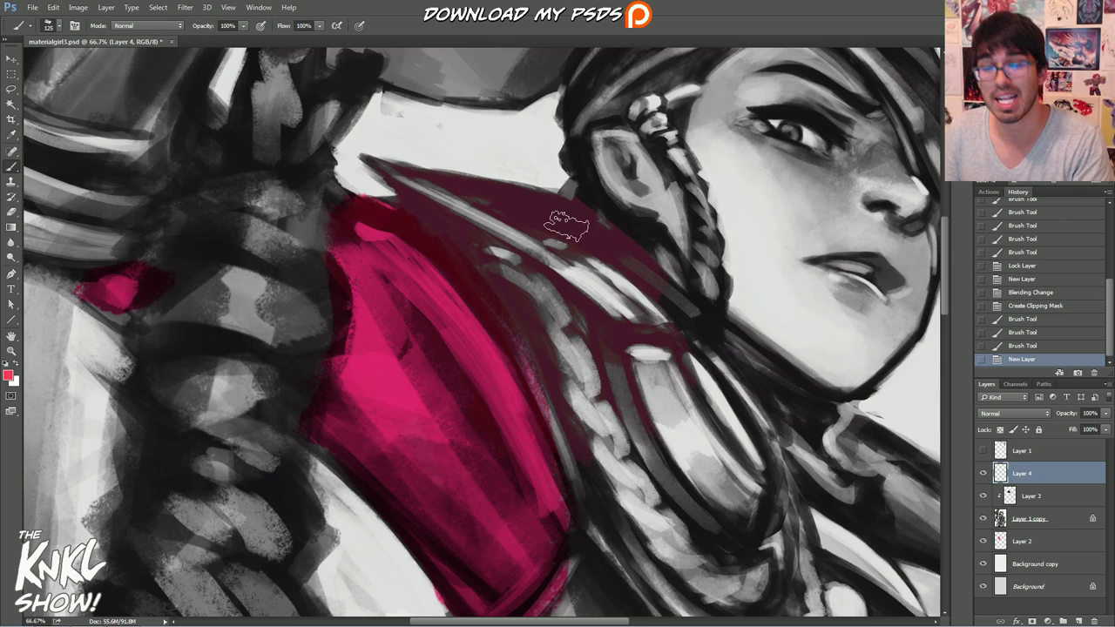
pyautogui.press('[')
pyautogui.press('[')
pyautogui.press('[')
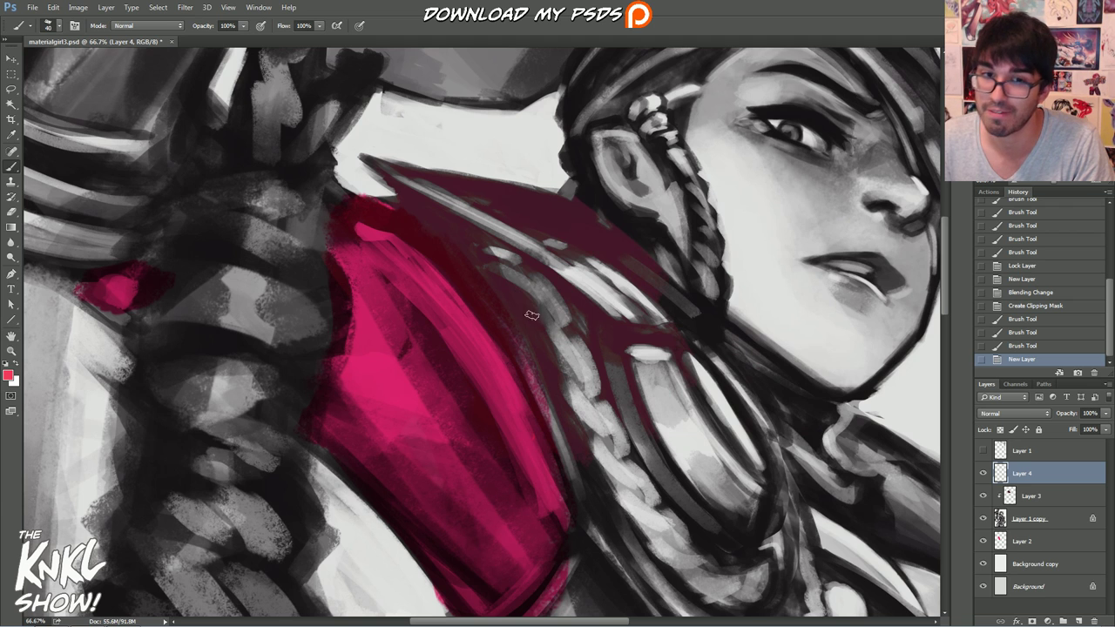
pyautogui.moveTo(526, 309); pyautogui.dragTo(566, 324)
pyautogui.press('[')
pyautogui.moveTo(566, 366)
pyautogui.mouseDown()
pyautogui.moveTo(584, 394)
pyautogui.moveTo(571, 370)
pyautogui.mouseUp()
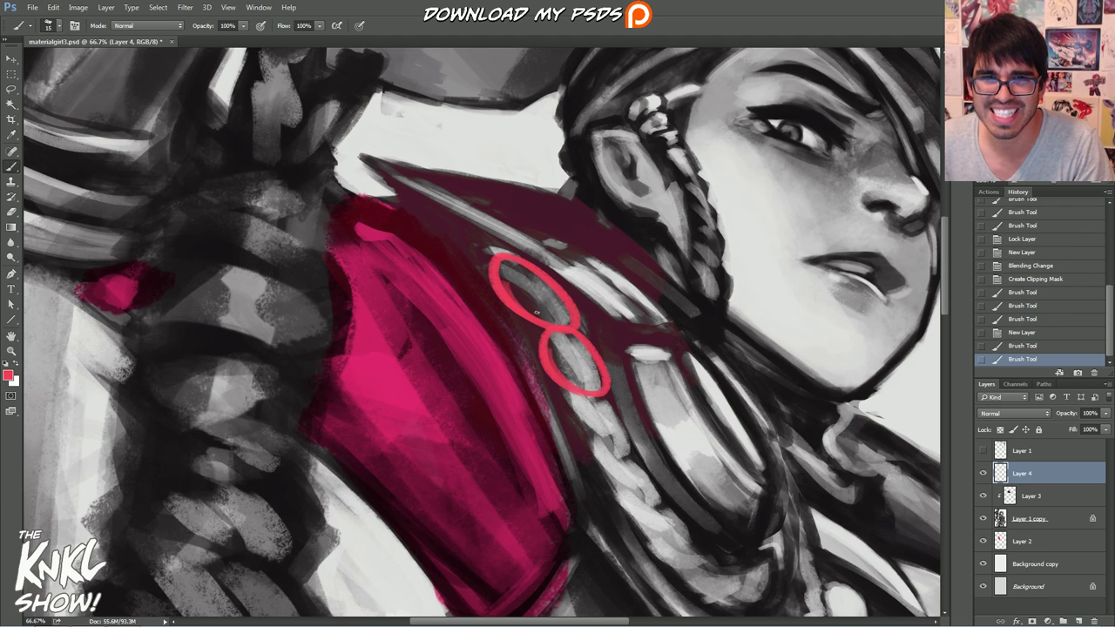
# Step: Undo the circle around the second chain link and brush red marks onto the individual links
pyautogui.click(1048, 347)
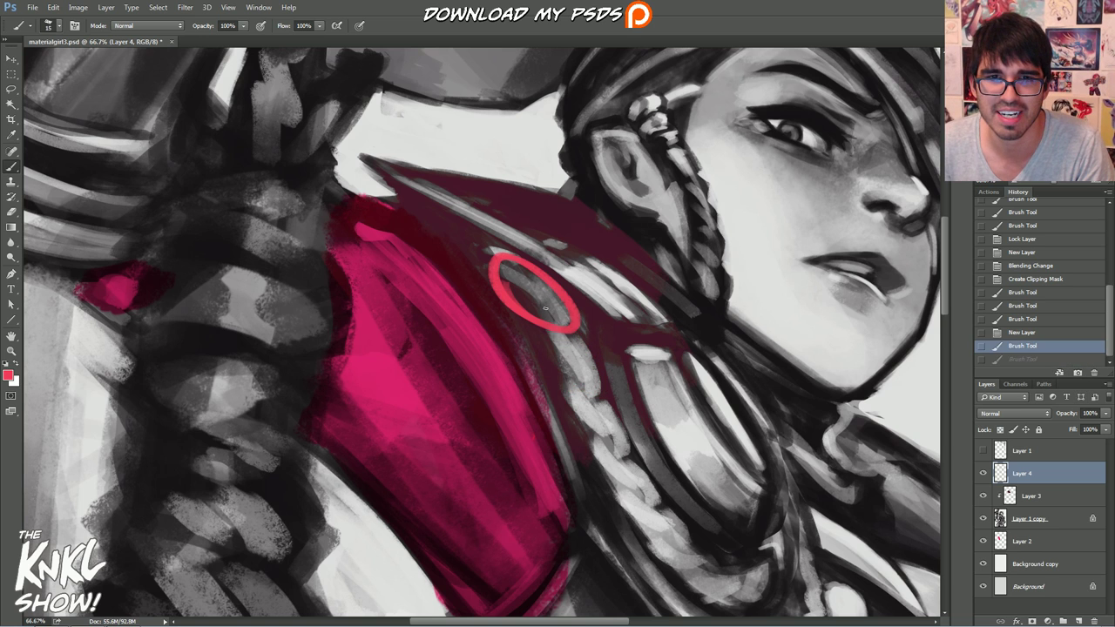
pyautogui.moveTo(535, 304); pyautogui.dragTo(552, 319)
pyautogui.moveTo(513, 270); pyautogui.dragTo(535, 279)
pyautogui.moveTo(561, 344)
pyautogui.mouseDown()
pyautogui.moveTo(571, 400)
pyautogui.moveTo(595, 416)
pyautogui.mouseUp()
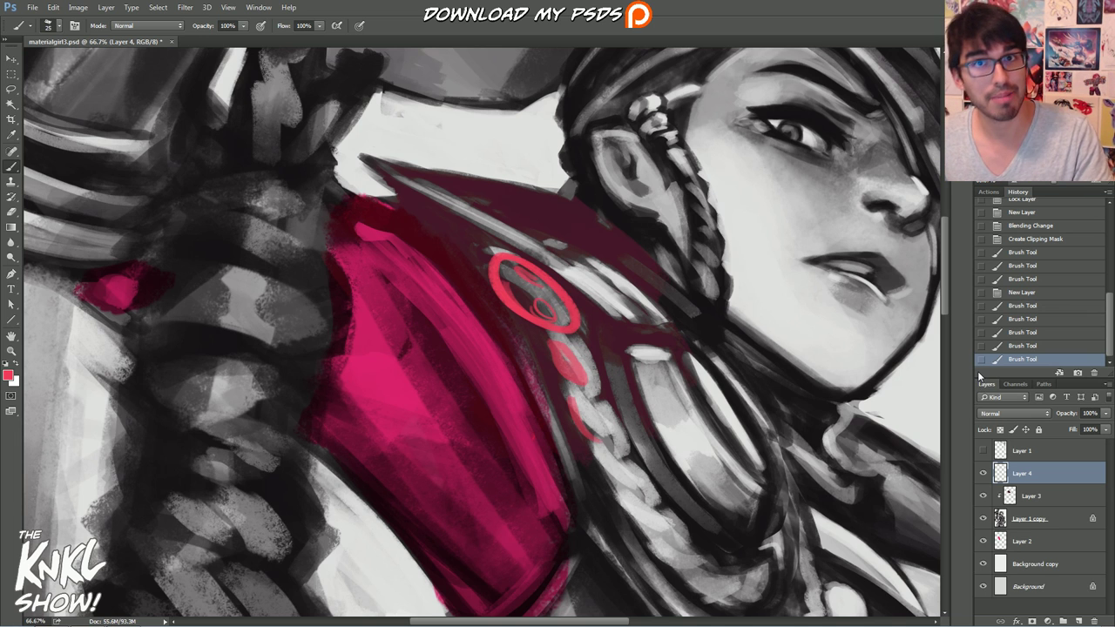
# Step: Hide Layer 4, Layer 3 and Layer 2, and make Layer 1 copy the active layer
pyautogui.click(982, 473)
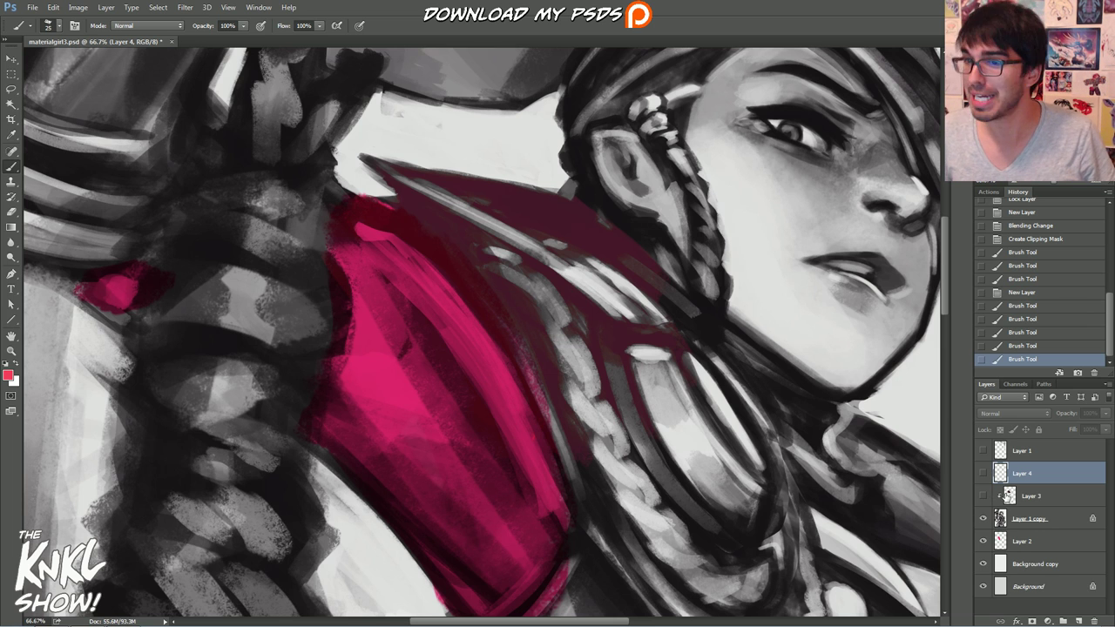
pyautogui.click(982, 495)
pyautogui.click(1032, 495)
pyautogui.click(1040, 519)
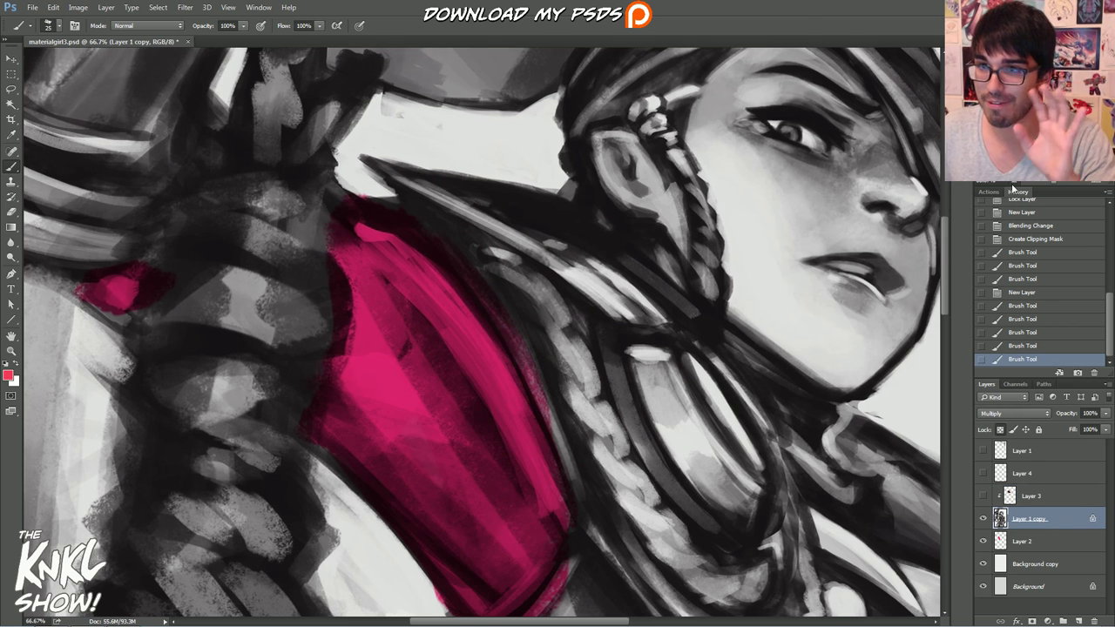
pyautogui.hotkey('ctrl', '-')
pyautogui.hotkey('ctrl', '-')
pyautogui.click(1015, 542)
pyautogui.click(982, 541)
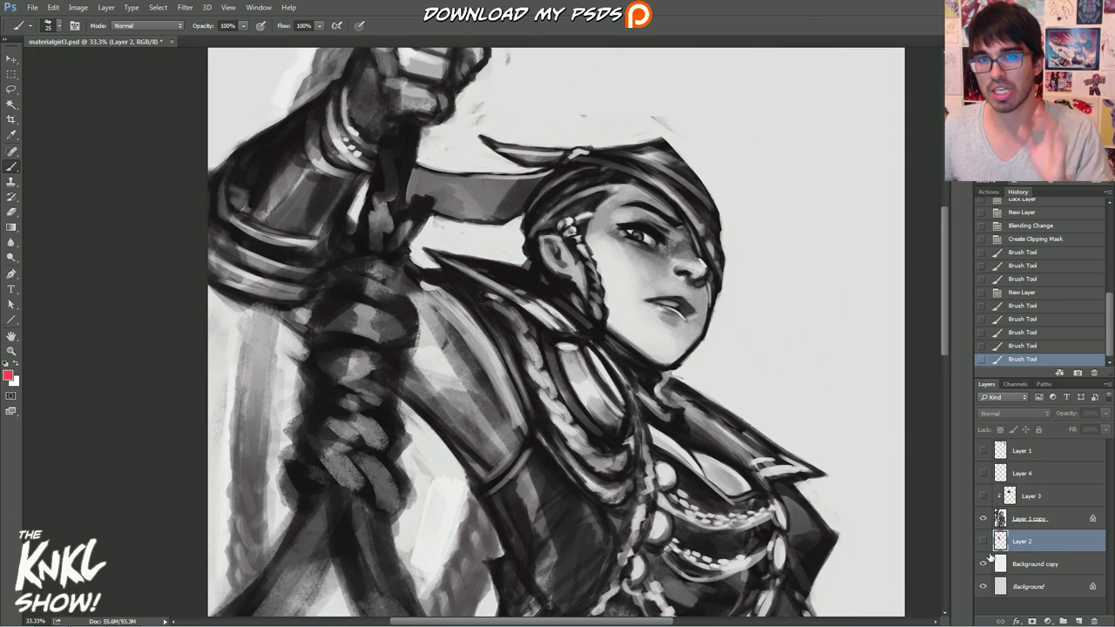
pyautogui.click(1041, 522)
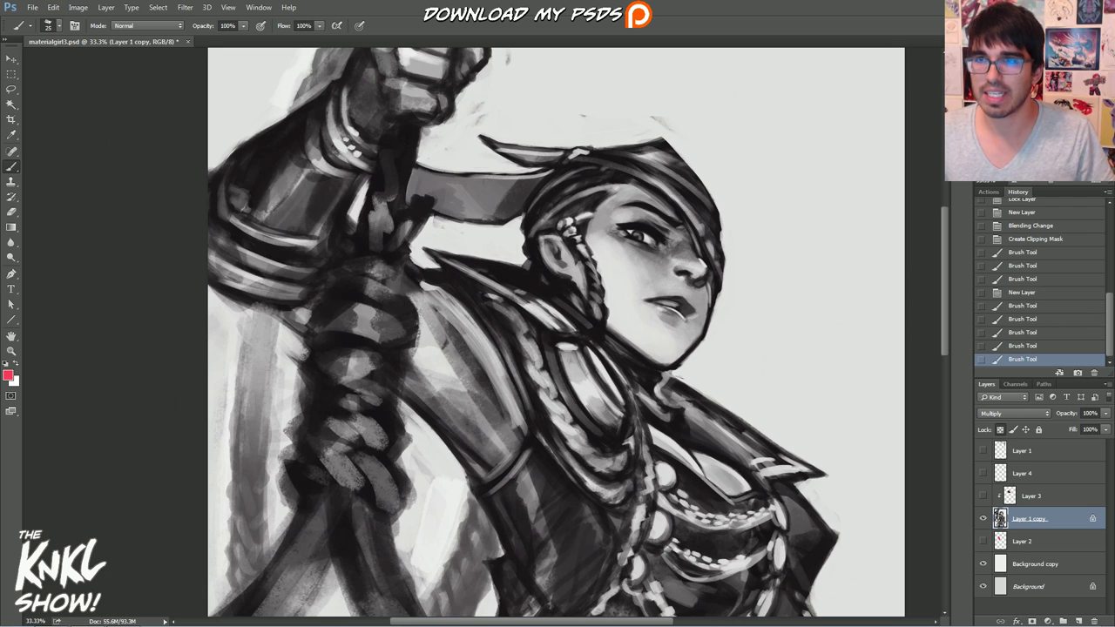
# Step: Choose the dark gray #42393d and sketch a small gray-filled smiley face in the empty background beside the character's head
pyautogui.scroll(-1, 556, 331)
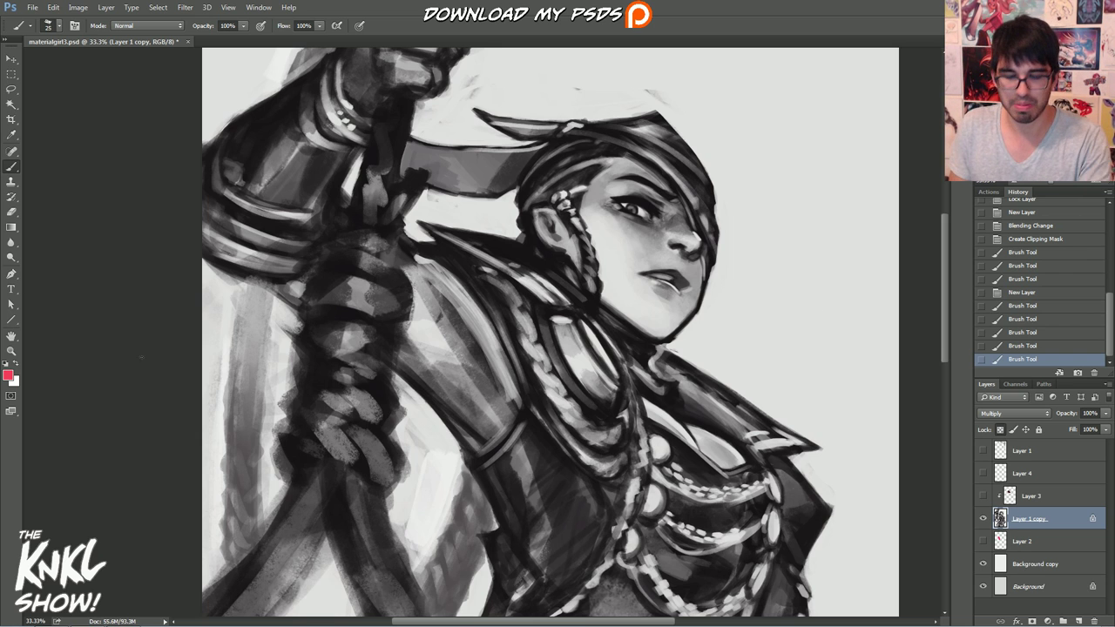
pyautogui.click(8, 376)
pyautogui.moveTo(629, 291); pyautogui.dragTo(648, 360)
pyautogui.click(881, 250)
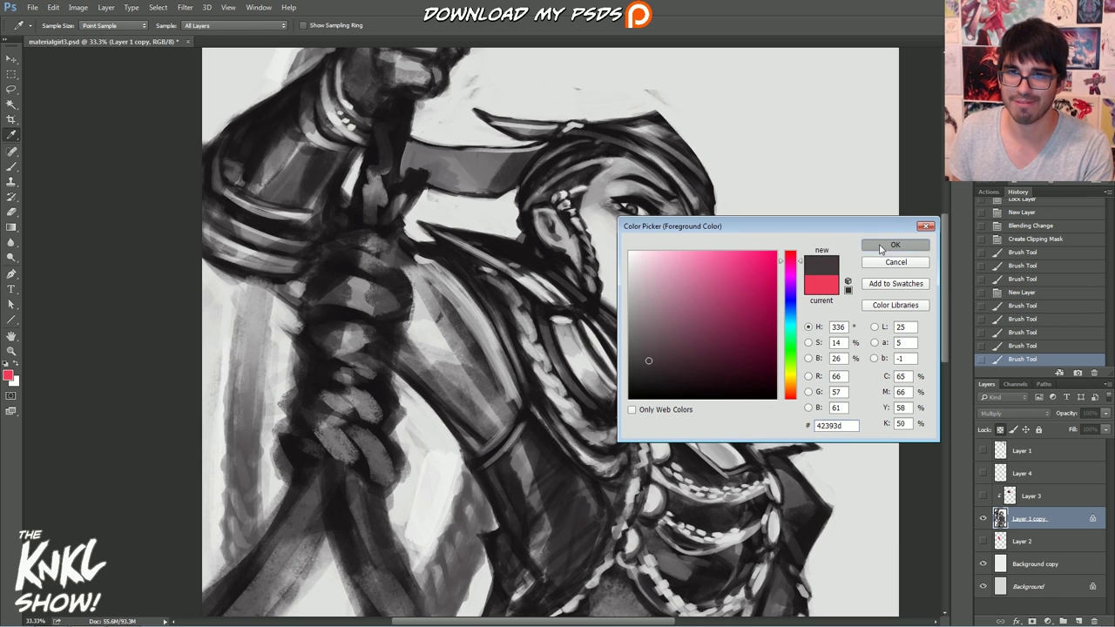
pyautogui.press('b')
pyautogui.moveTo(788, 208); pyautogui.dragTo(679, 258)
pyautogui.moveTo(681, 138)
pyautogui.mouseDown()
pyautogui.moveTo(697, 228)
pyautogui.moveTo(737, 206)
pyautogui.moveTo(736, 133)
pyautogui.moveTo(714, 228)
pyautogui.moveTo(719, 197)
pyautogui.moveTo(683, 169)
pyautogui.moveTo(743, 162)
pyautogui.moveTo(701, 138)
pyautogui.moveTo(732, 200)
pyautogui.moveTo(688, 174)
pyautogui.moveTo(745, 197)
pyautogui.mouseUp()
pyautogui.press(']')
pyautogui.press(']')
pyautogui.press(']')
pyautogui.press(']')
pyautogui.press(']')
pyautogui.press(']')
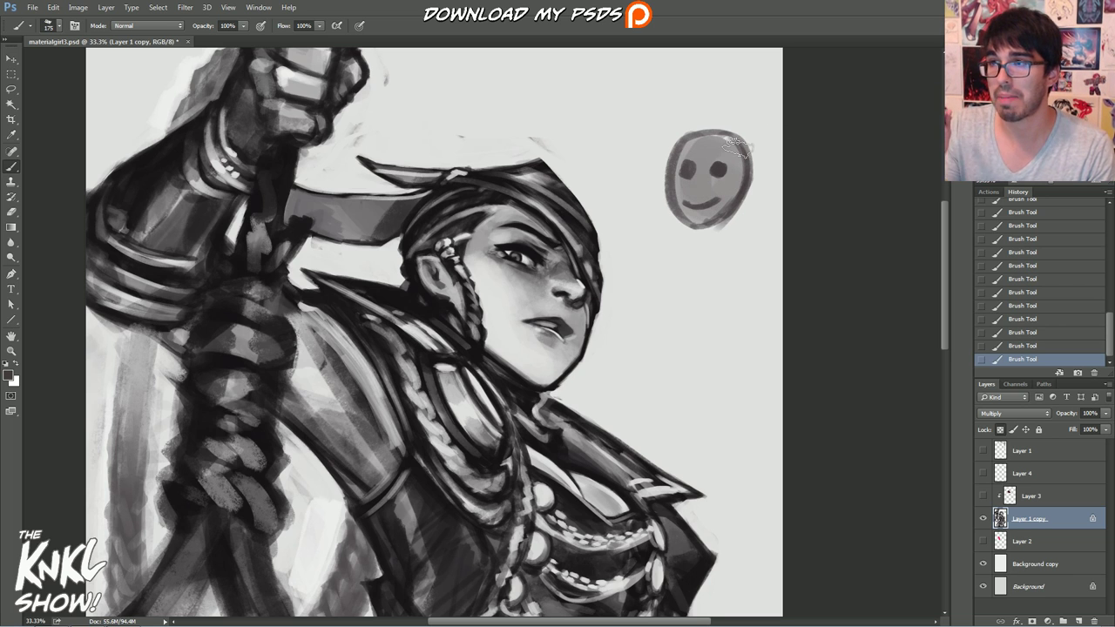
# Step: Keep the dark gray and paint one dark and one lighter diagonal stroke side by side above the character's head
pyautogui.click(9, 373)
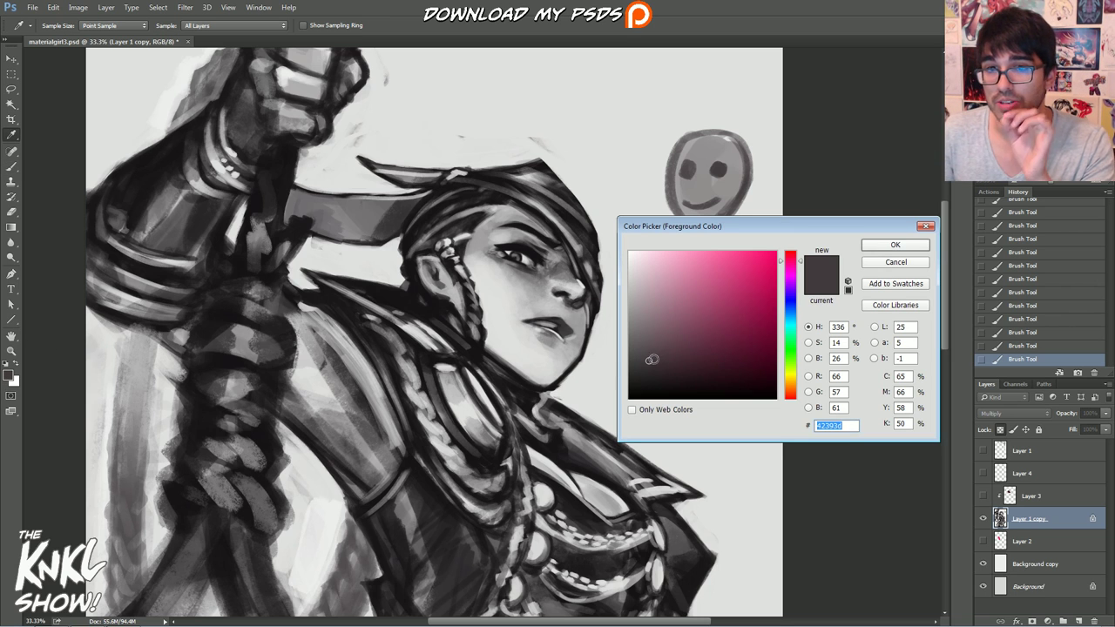
pyautogui.click(892, 245)
pyautogui.press('b')
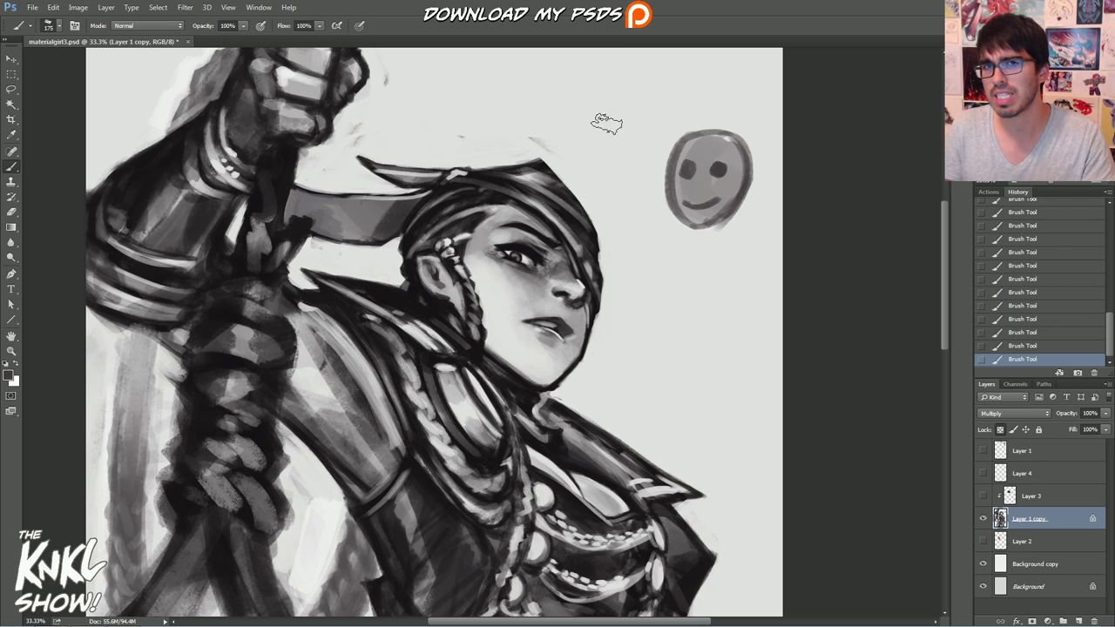
pyautogui.press('[')
pyautogui.press('[')
pyautogui.press('[')
pyautogui.moveTo(535, 144)
pyautogui.mouseDown()
pyautogui.moveTo(639, 63)
pyautogui.moveTo(651, 59)
pyautogui.moveTo(540, 133)
pyautogui.moveTo(662, 93)
pyautogui.mouseUp()
pyautogui.press(']')
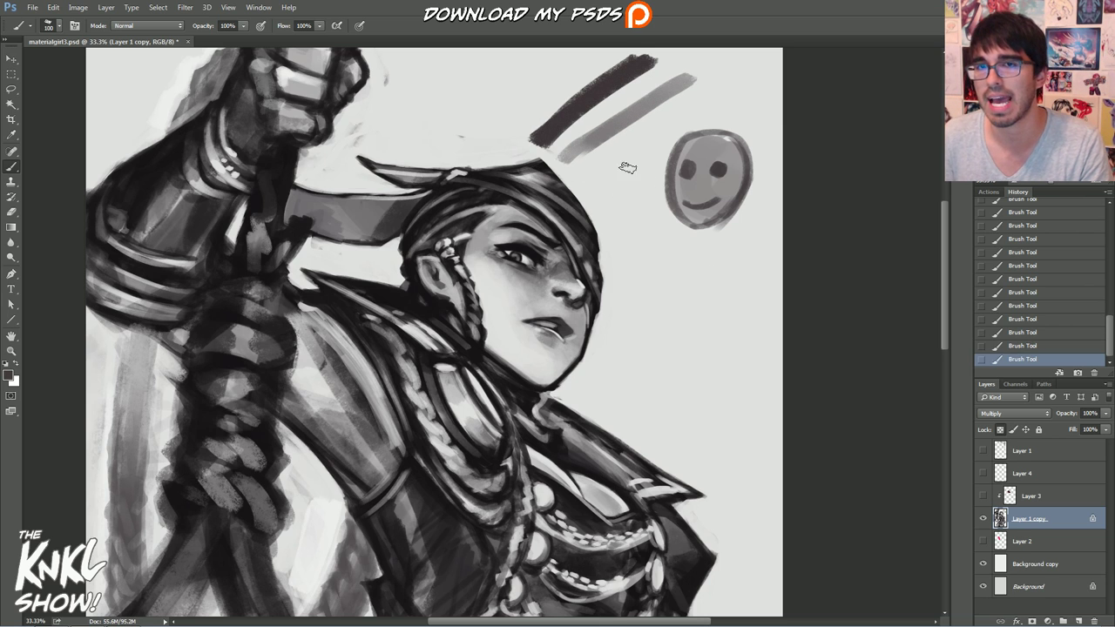
# Step: Reduce the brush size in several increments
pyautogui.press('[')
pyautogui.press('[')
pyautogui.press('[')
pyautogui.press('[')
pyautogui.press('[')
pyautogui.press('[')
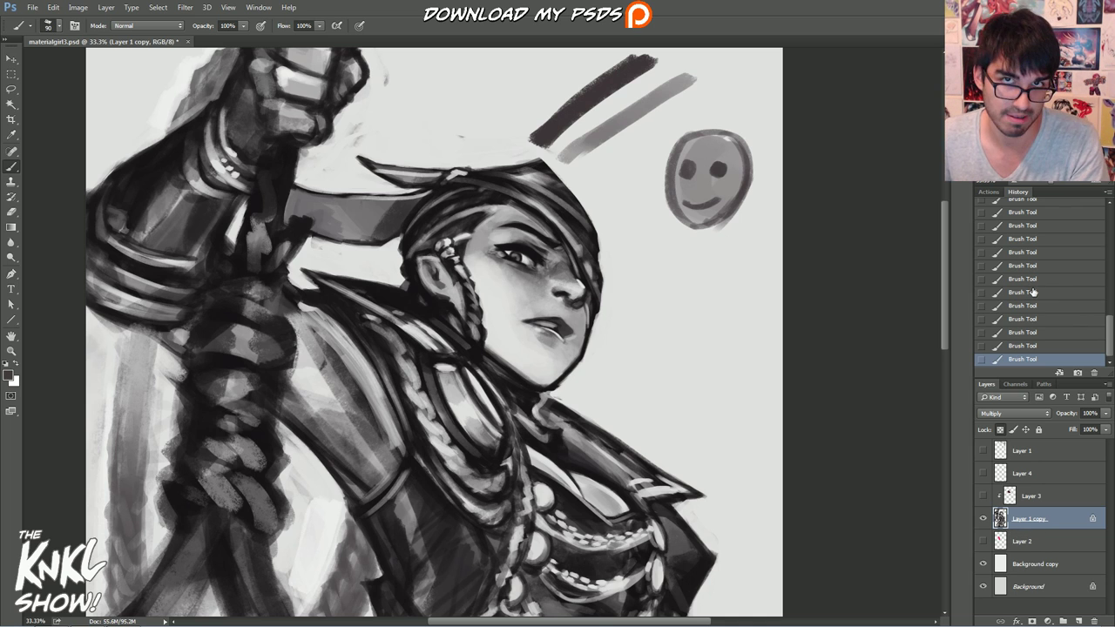
# Step: Revert the document history to the state before the smiley face and the two diagonal strokes were painted
pyautogui.scroll(3, 1099, 325)
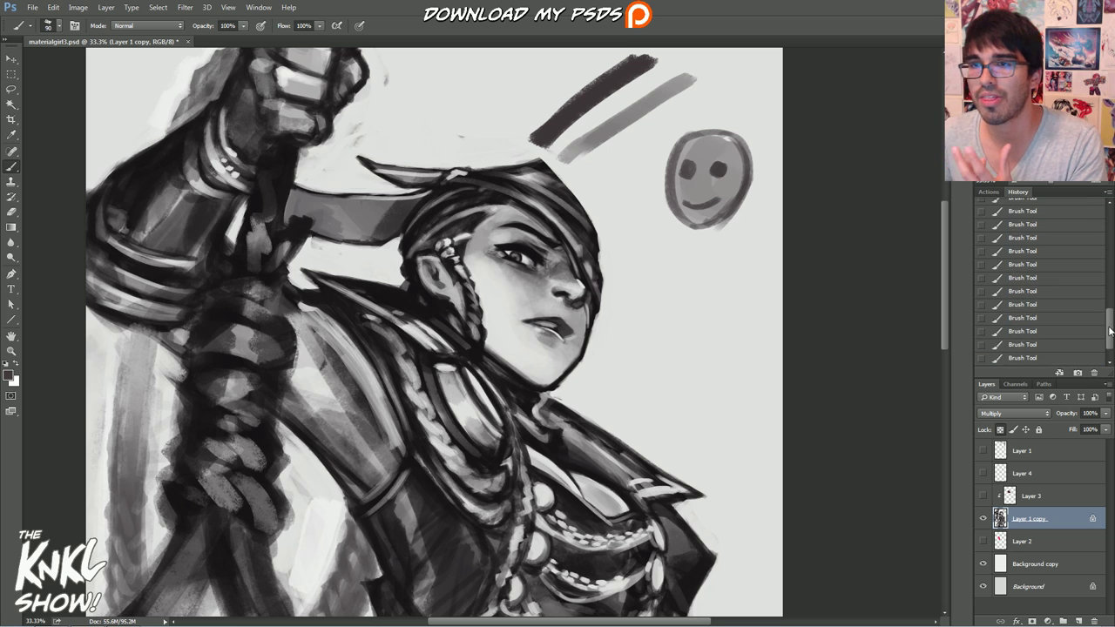
pyautogui.scroll(1, 1106, 320)
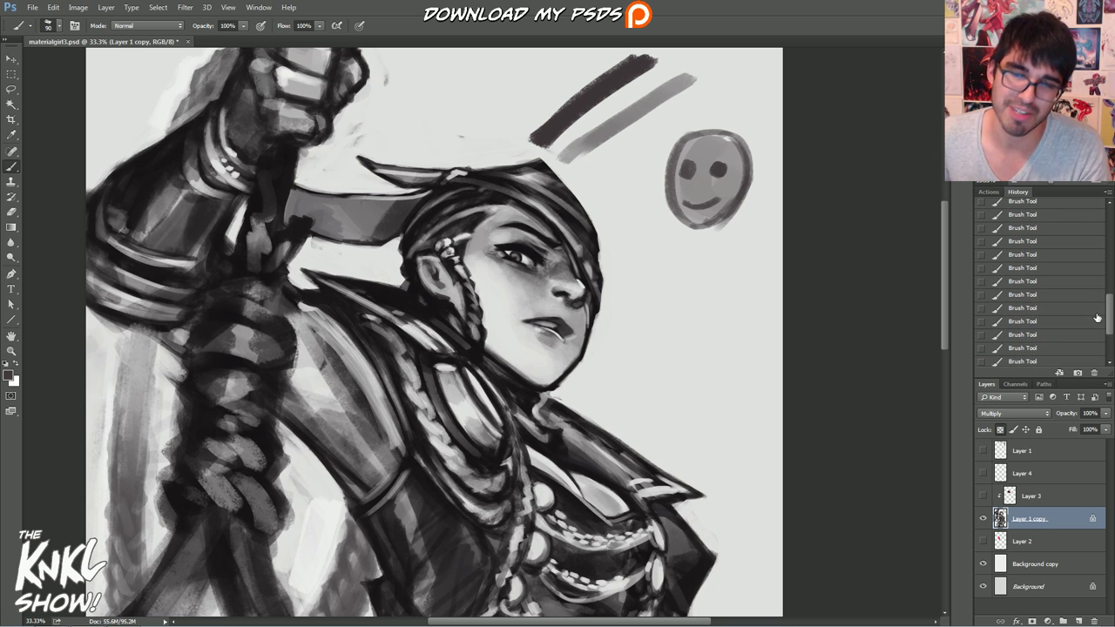
pyautogui.click(1038, 281)
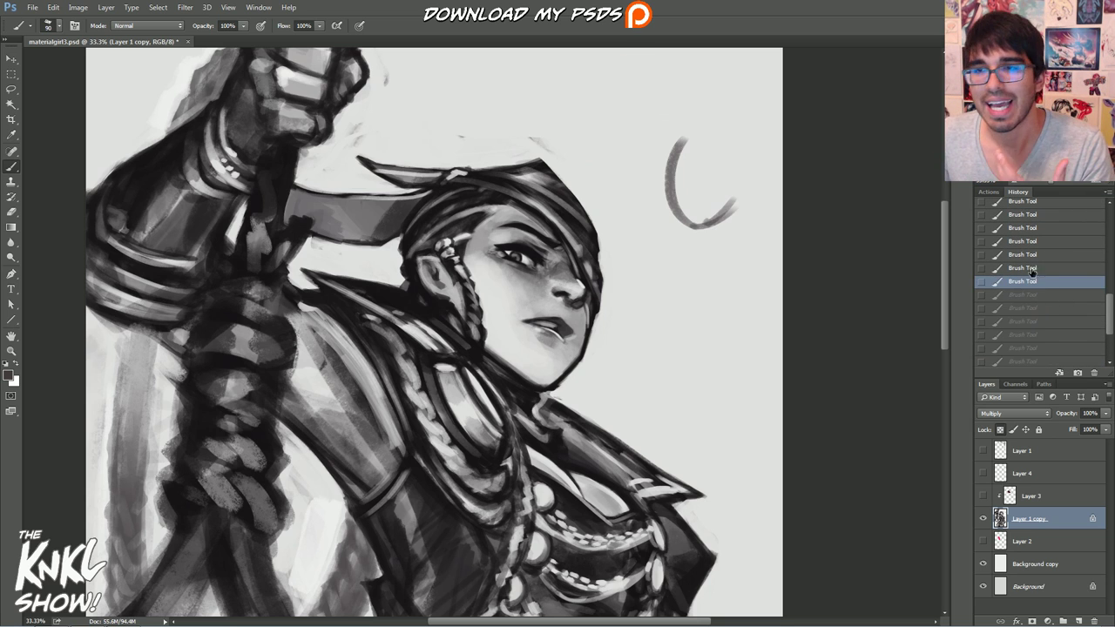
pyautogui.click(1033, 268)
pyautogui.click(1031, 254)
pyautogui.click(1028, 241)
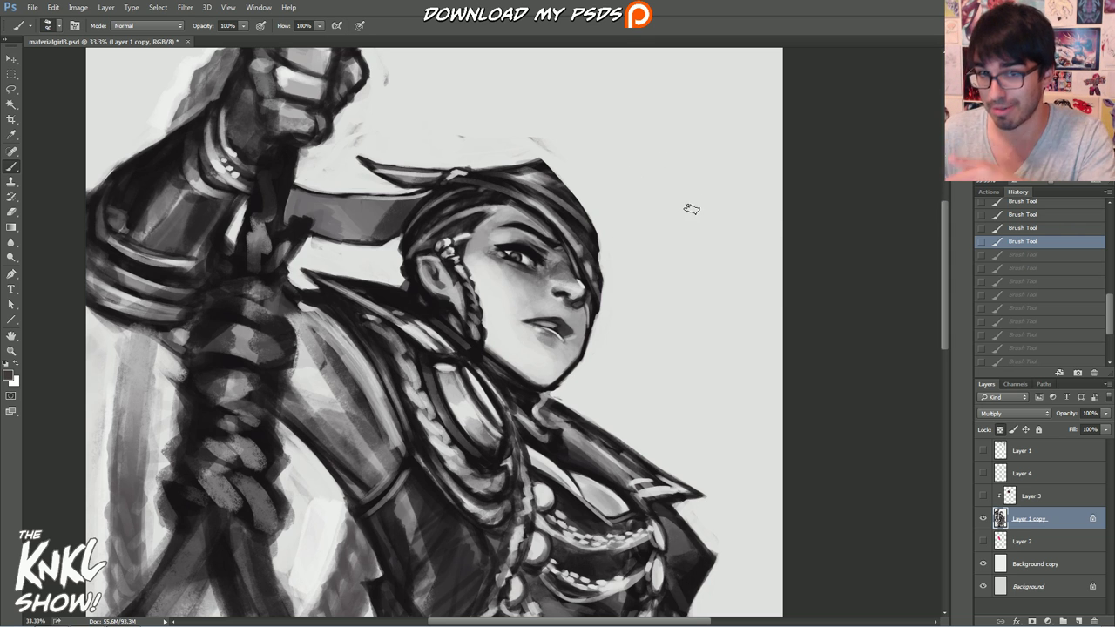
# Step: Brush light gray #e1e1e1 over the forehead beside the hairline and check that foreground color in the color picker
pyautogui.moveTo(522, 348); pyautogui.dragTo(555, 331)
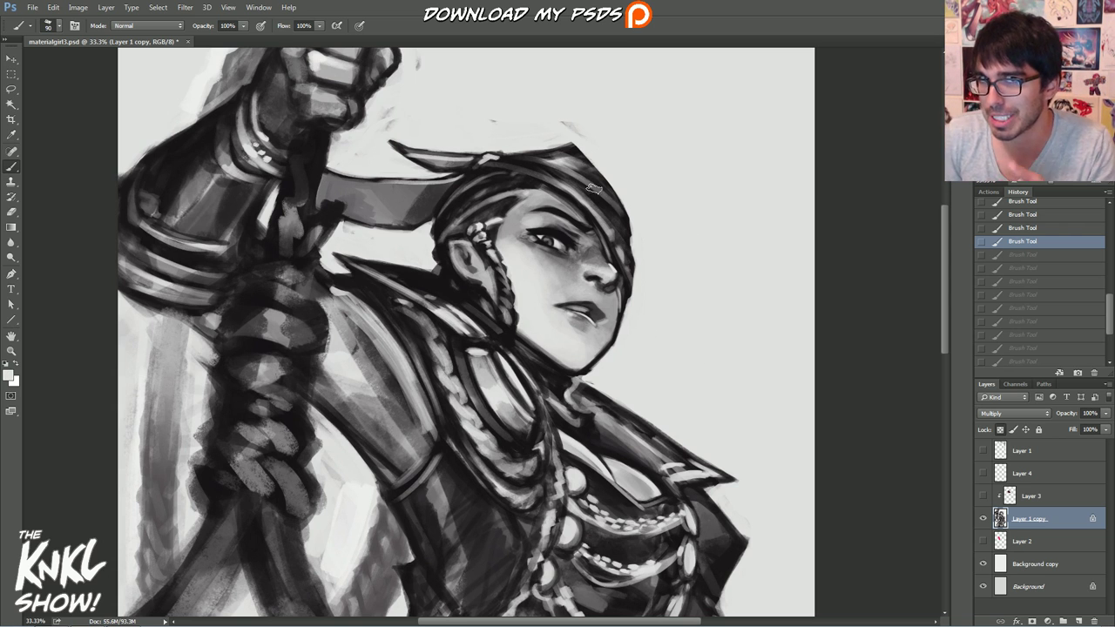
pyautogui.hotkey('ctrl', 'shift', 'z')
pyautogui.hotkey('ctrl', 'shift', 'z')
pyautogui.hotkey('ctrl', 'shift', 'z')
pyautogui.hotkey('ctrl', 'shift', 'z')
pyautogui.hotkey('ctrl', 'shift', 'z')
pyautogui.hotkey('ctrl', 'shift', 'z')
pyautogui.hotkey('ctrl', 'shift', 'z')
pyautogui.hotkey('ctrl', 'shift', 'z')
pyautogui.hotkey('ctrl', 'shift', 'z')
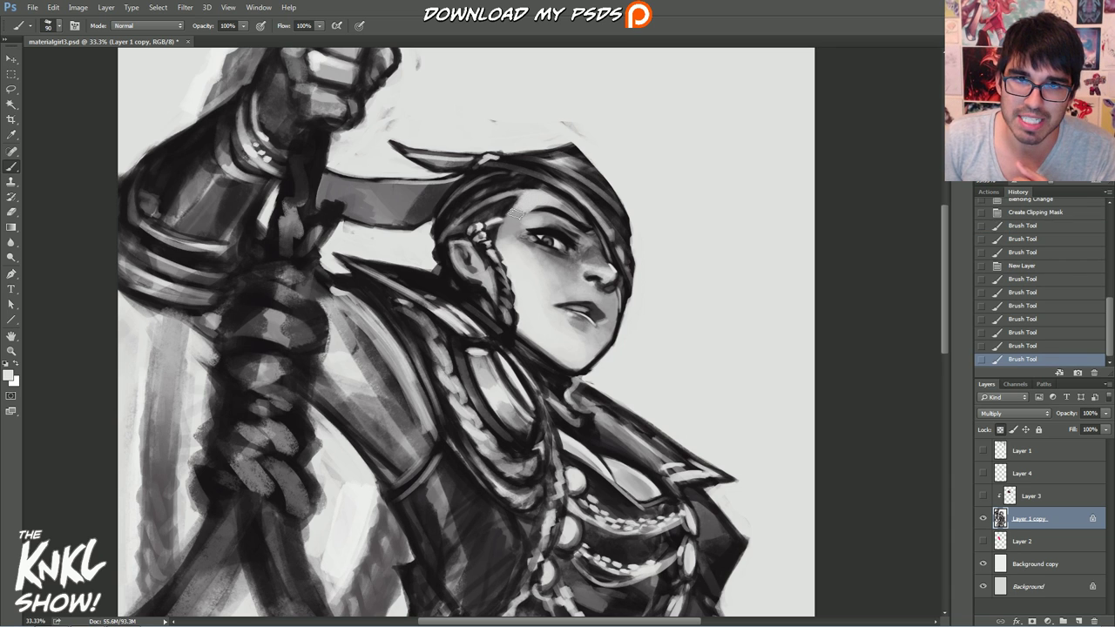
pyautogui.click(10, 377)
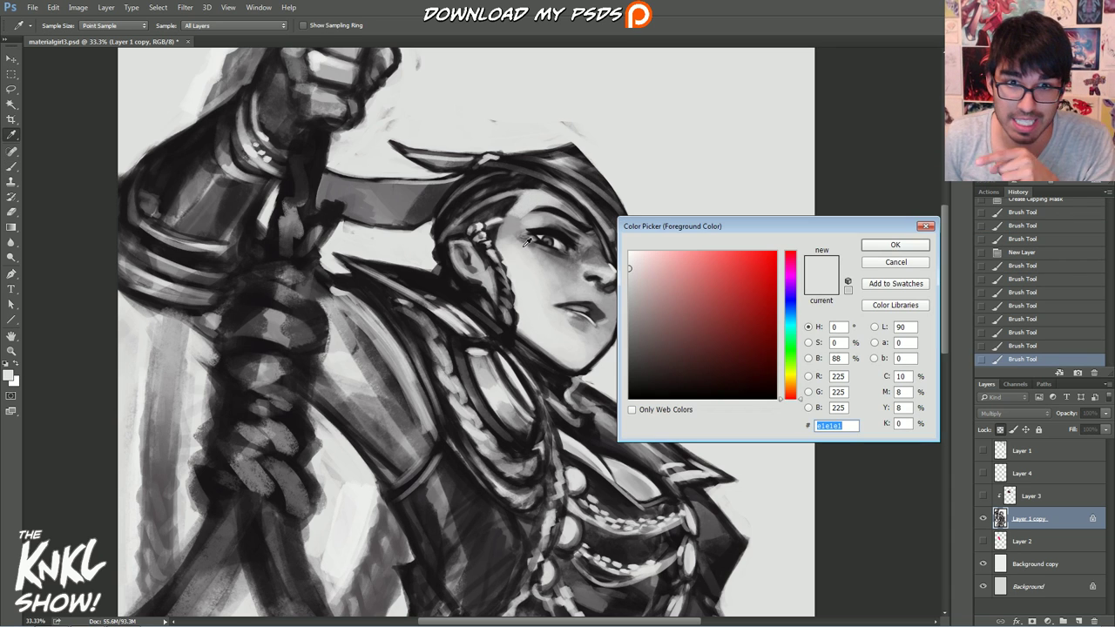
pyautogui.click(882, 263)
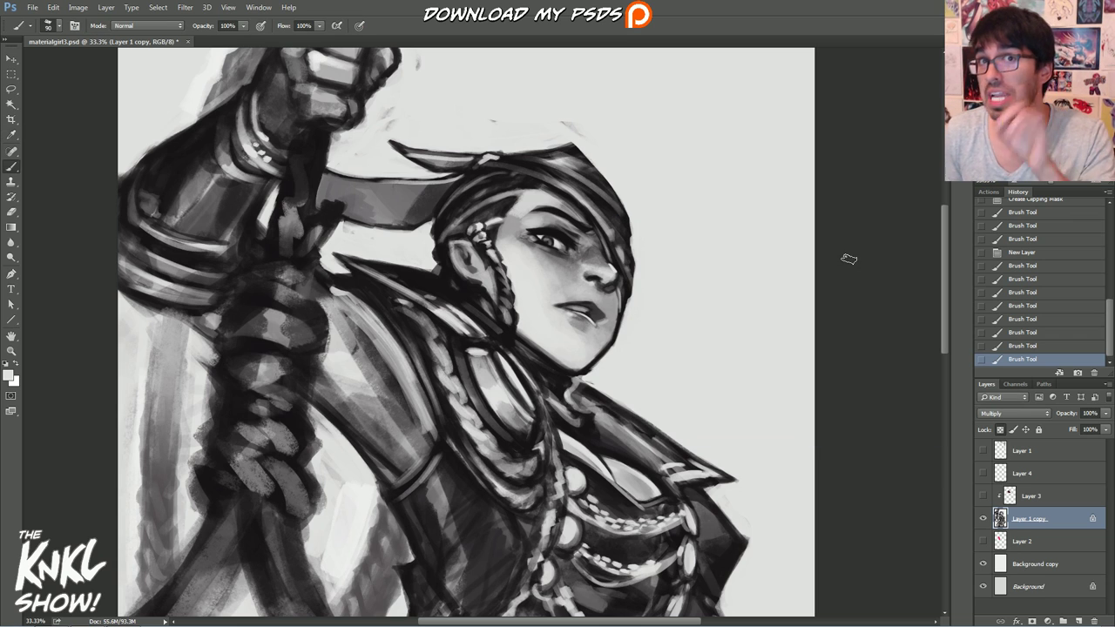
# Step: Erase across the forehead and side braid on Layer 1 copy, and revert the history to the last brush stroke before it
pyautogui.moveTo(570, 211)
pyautogui.mouseDown()
pyautogui.moveTo(531, 202)
pyautogui.moveTo(509, 261)
pyautogui.mouseUp()
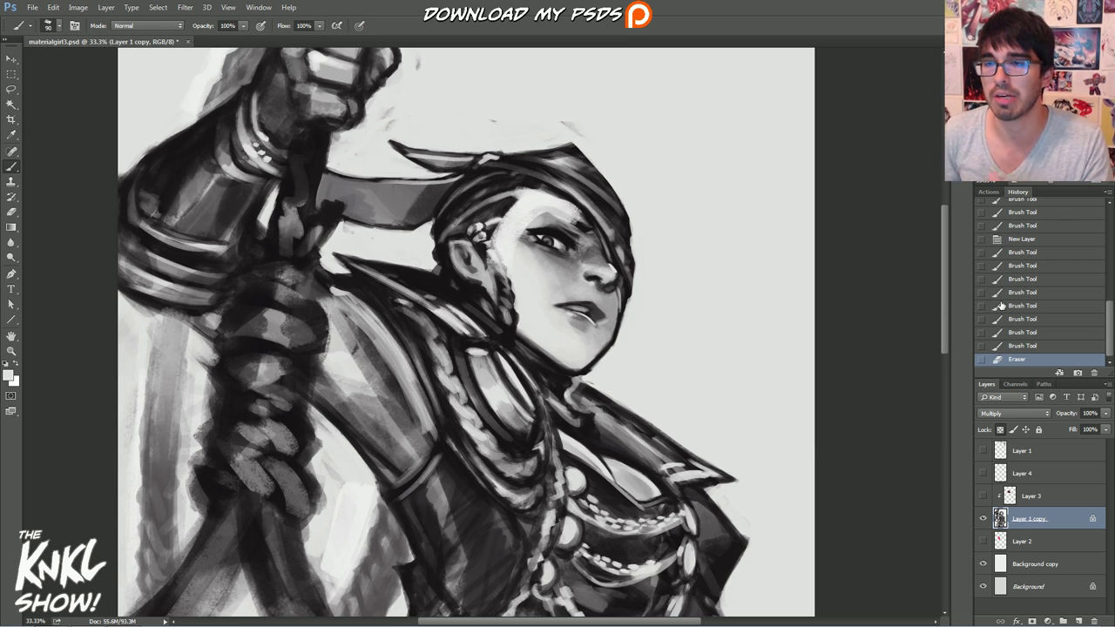
pyautogui.click(1021, 239)
pyautogui.click(1015, 265)
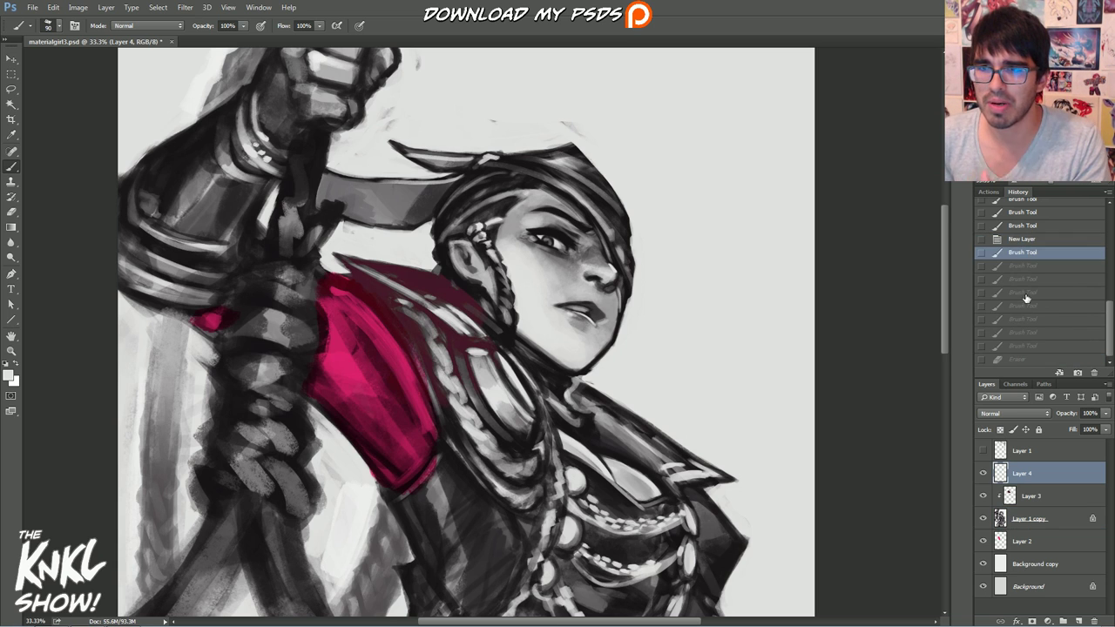
pyautogui.click(1020, 346)
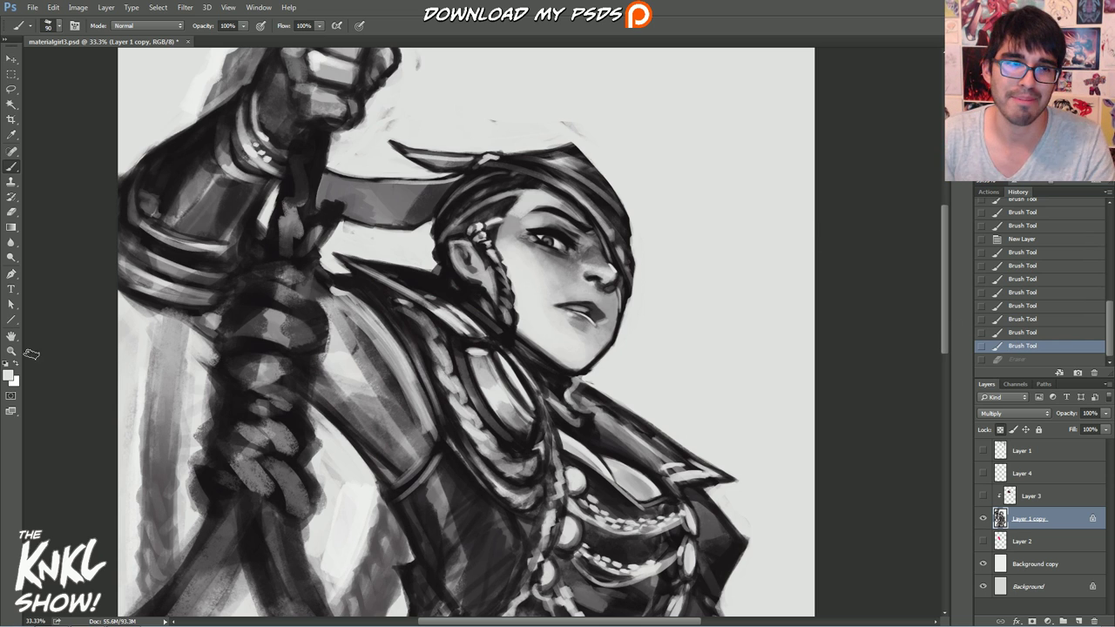
# Step: Try pure white #ffffff and the collar's near-black #171417 as the foreground color, and discard the change
pyautogui.click(10, 374)
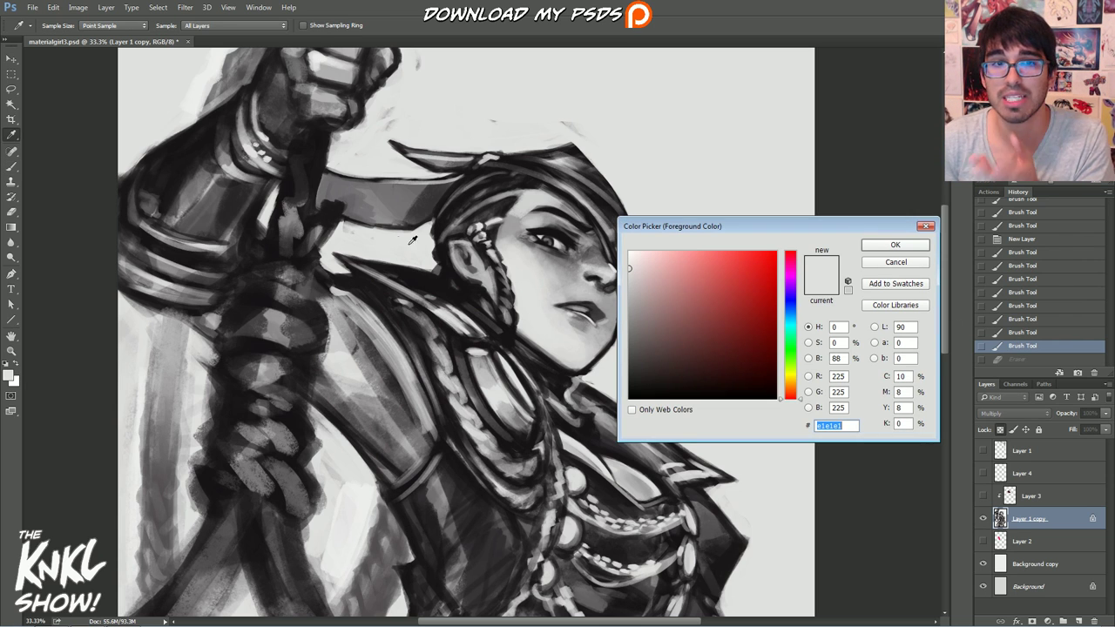
pyautogui.click(630, 257)
pyautogui.moveTo(627, 255); pyautogui.dragTo(624, 258)
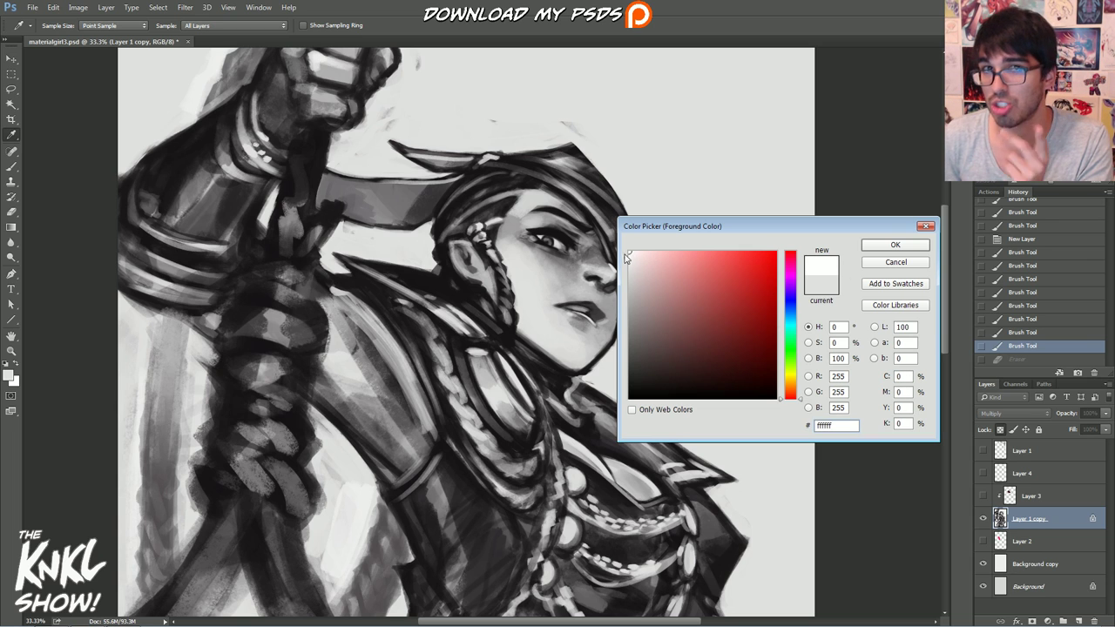
pyautogui.click(423, 272)
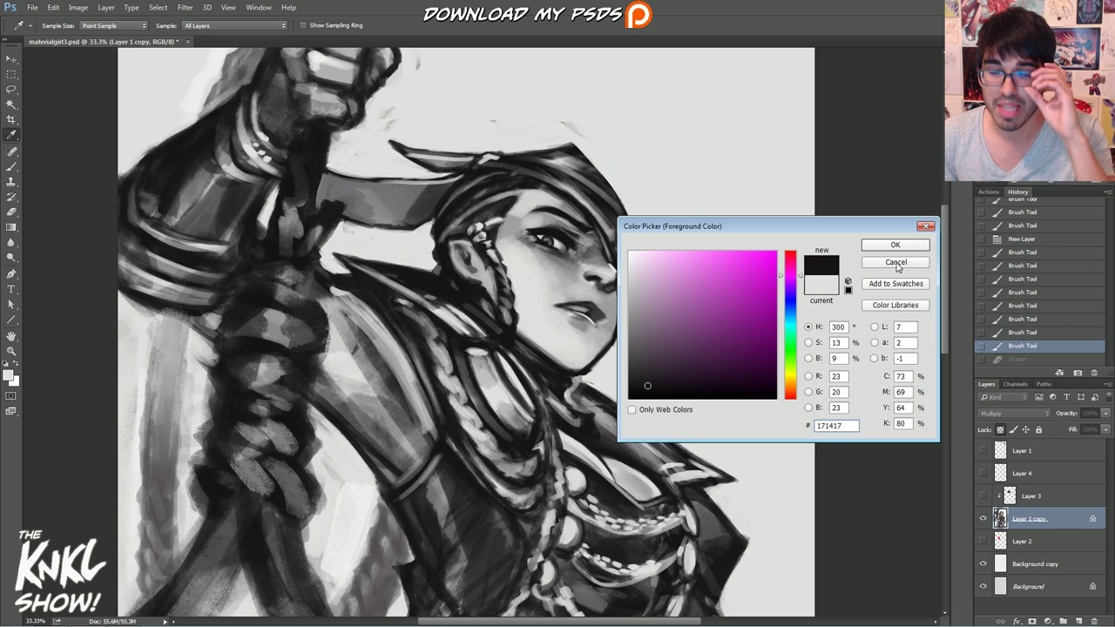
pyautogui.click(897, 266)
# Step: Try a legacy Brightness/Contrast adjustment on Layer 1 copy with brightness 6 and contrast 24
pyautogui.hotkey('ctrl', '-')
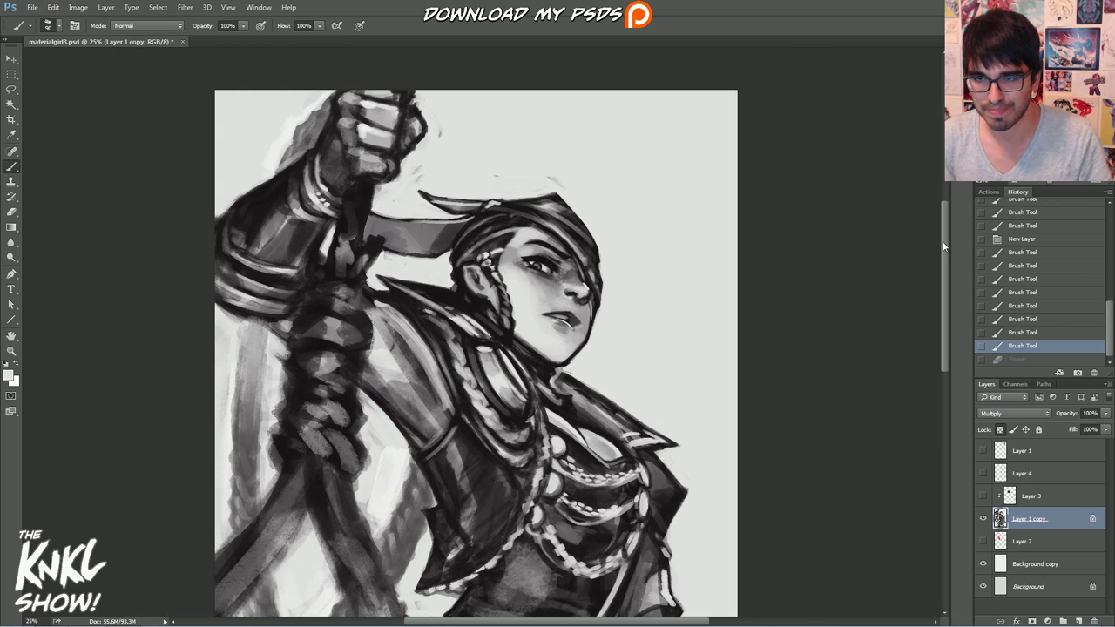
pyautogui.click(78, 7)
pyautogui.moveTo(96, 36)
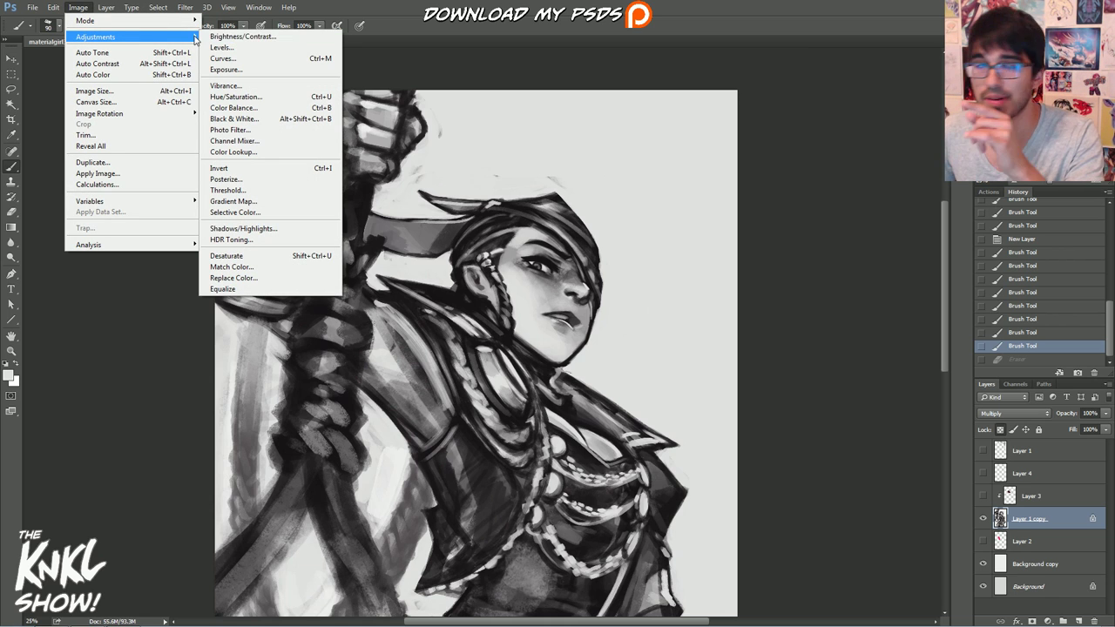
pyautogui.click(257, 40)
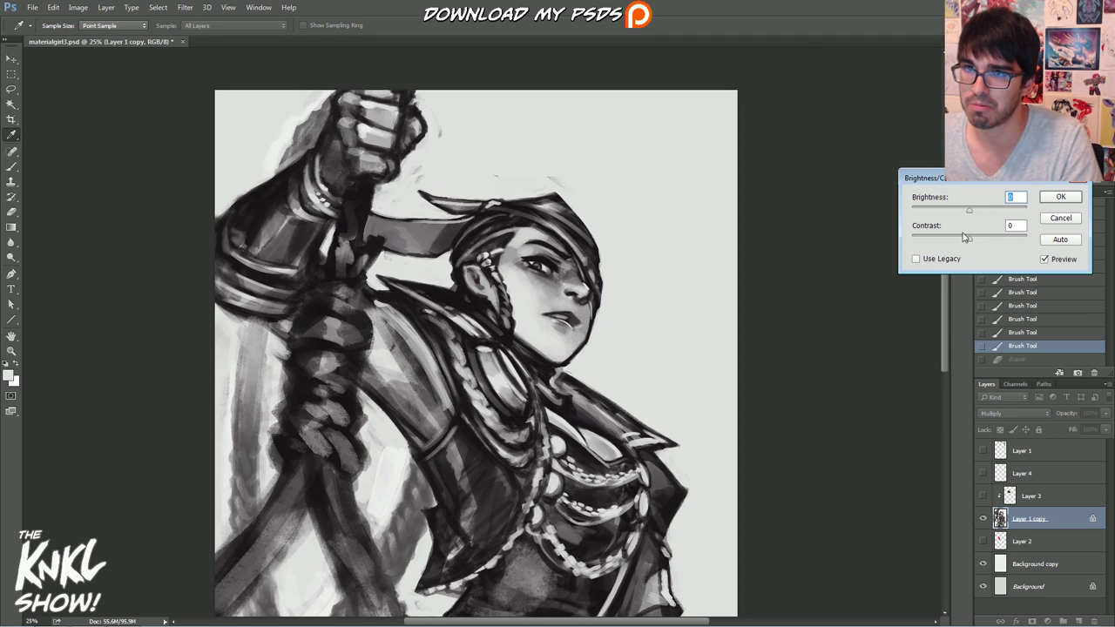
pyautogui.moveTo(952, 178); pyautogui.dragTo(771, 224)
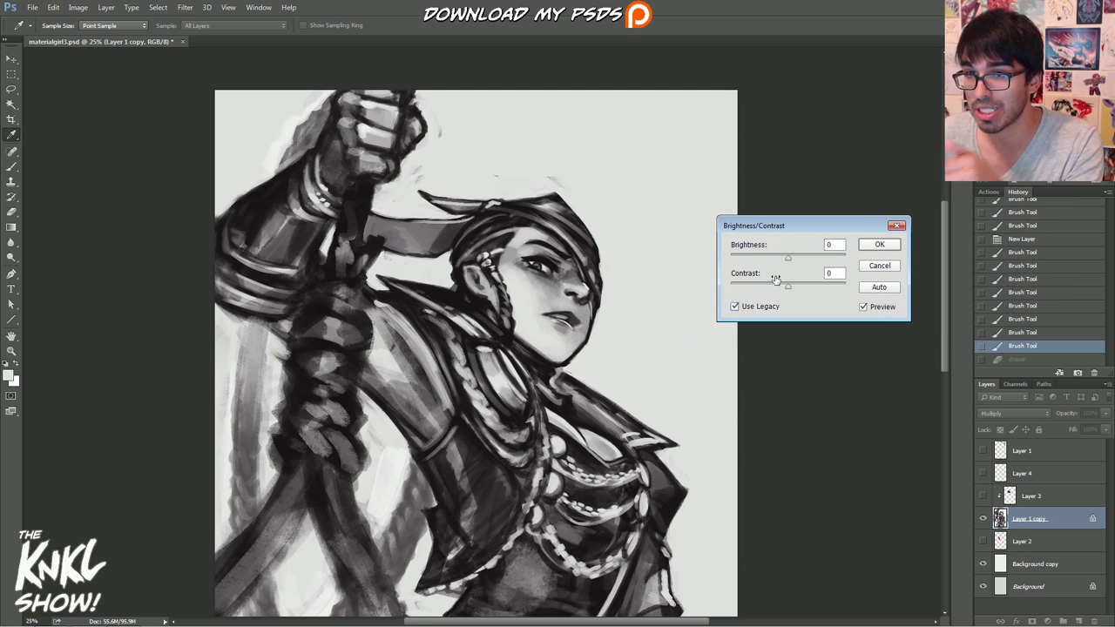
pyautogui.moveTo(787, 258); pyautogui.dragTo(800, 290)
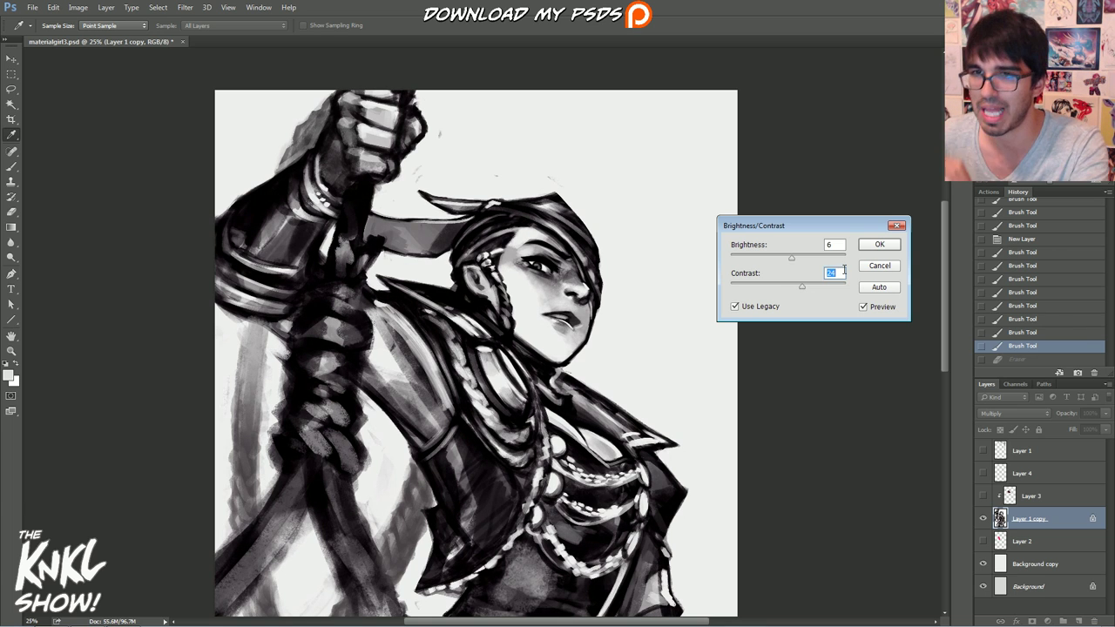
pyautogui.click(884, 266)
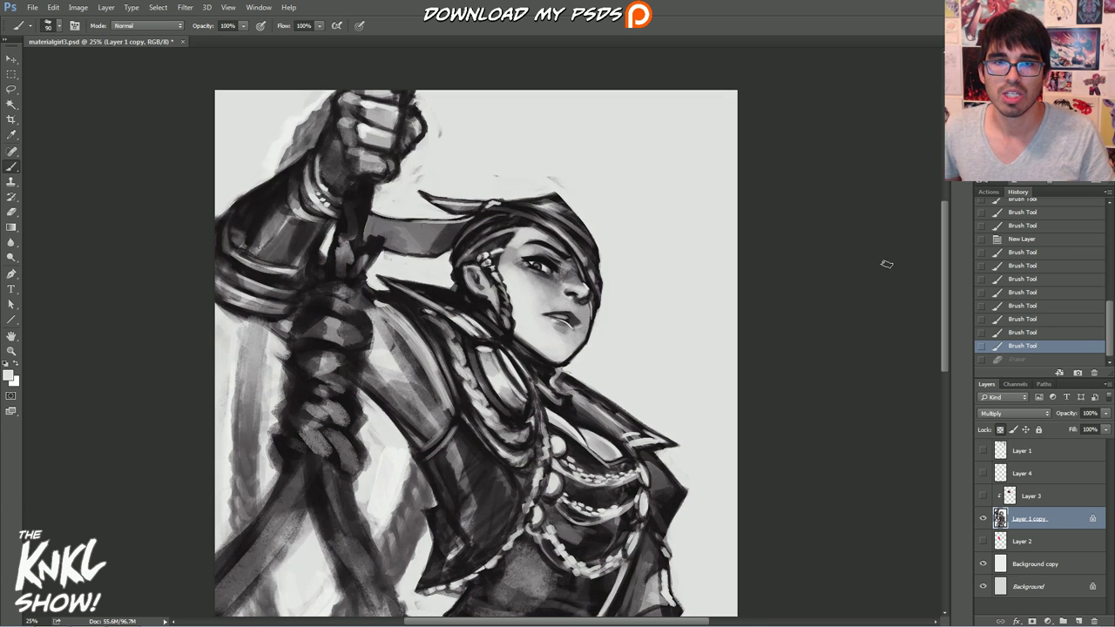
pyautogui.click(77, 7)
pyautogui.moveTo(103, 39)
pyautogui.click(225, 49)
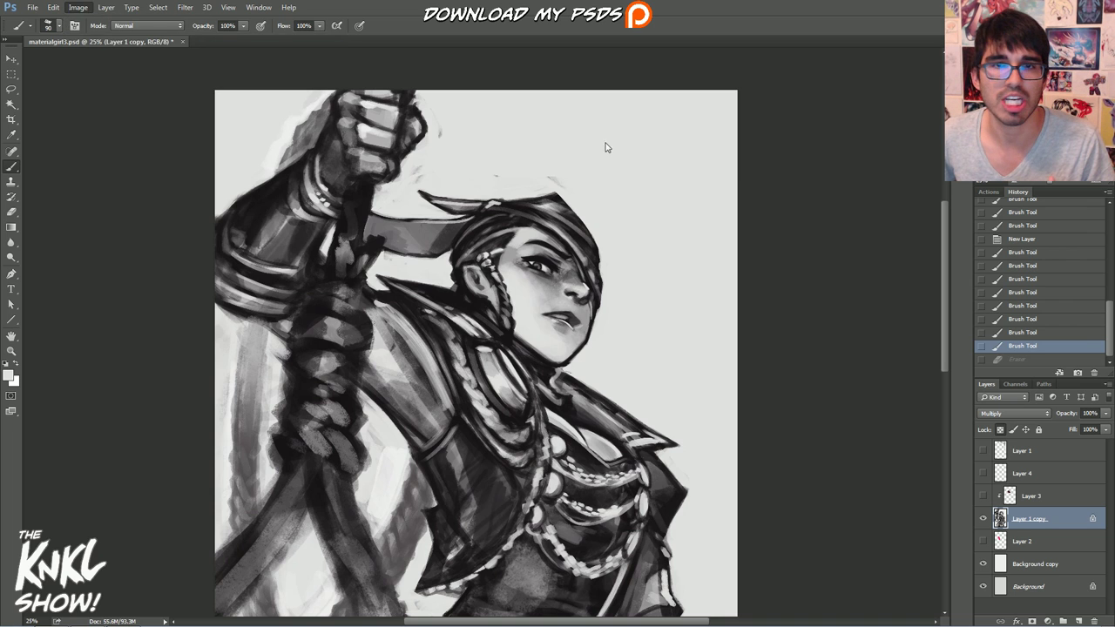
pyautogui.click(642, 169)
# Step: Apply a legacy Brightness/Contrast adjustment to Layer 1 copy with brightness 11 and contrast 8
pyautogui.click(77, 7)
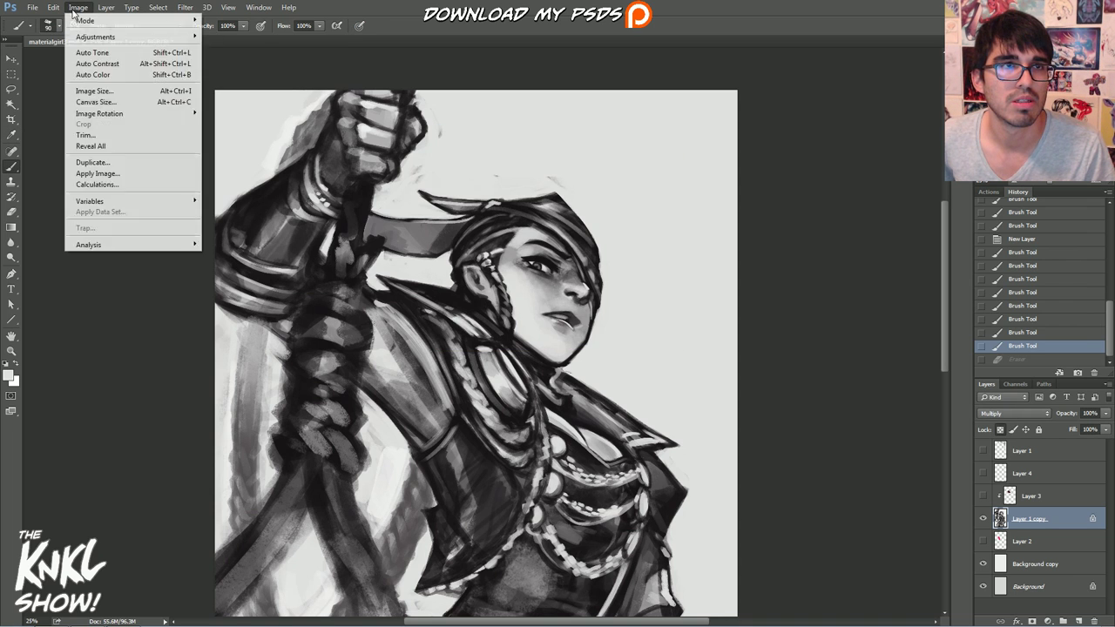
pyautogui.moveTo(103, 37)
pyautogui.click(228, 37)
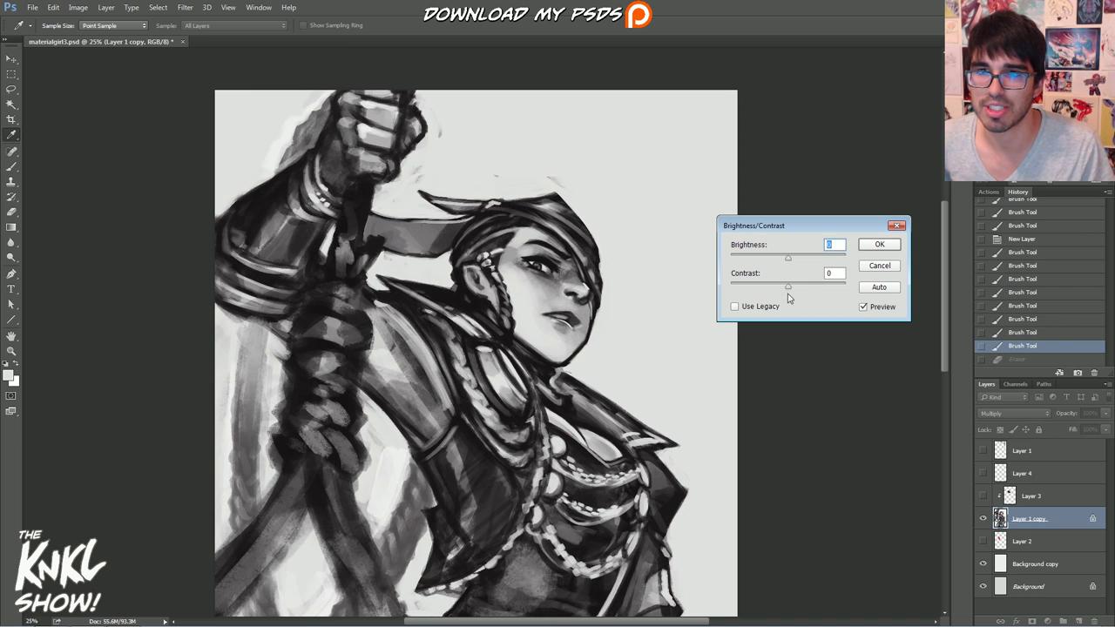
pyautogui.moveTo(788, 288); pyautogui.dragTo(792, 285)
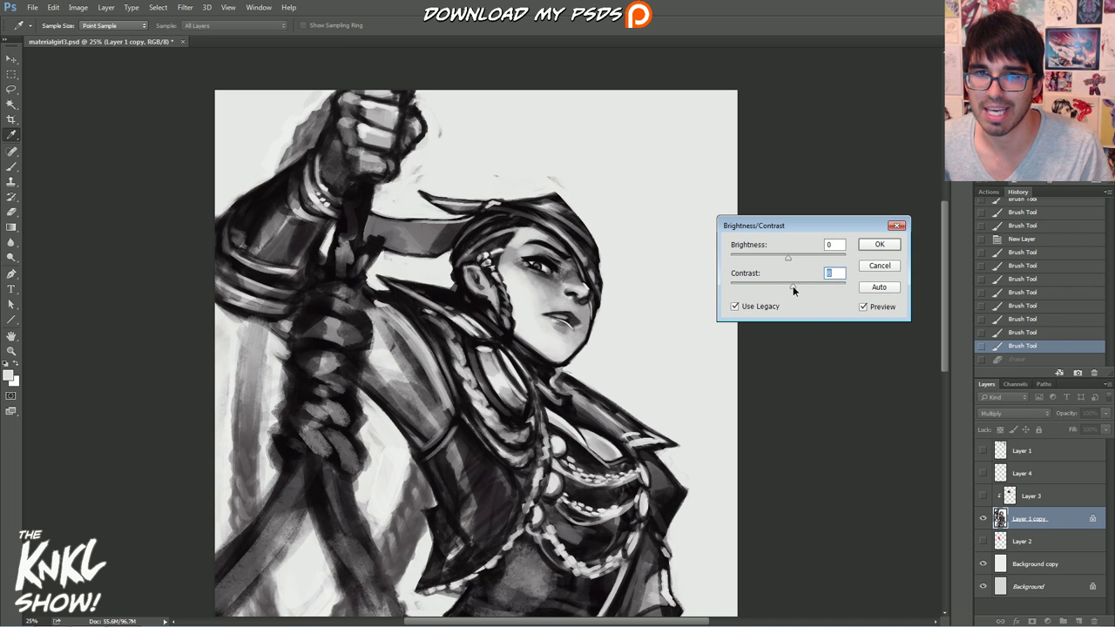
pyautogui.click(787, 259)
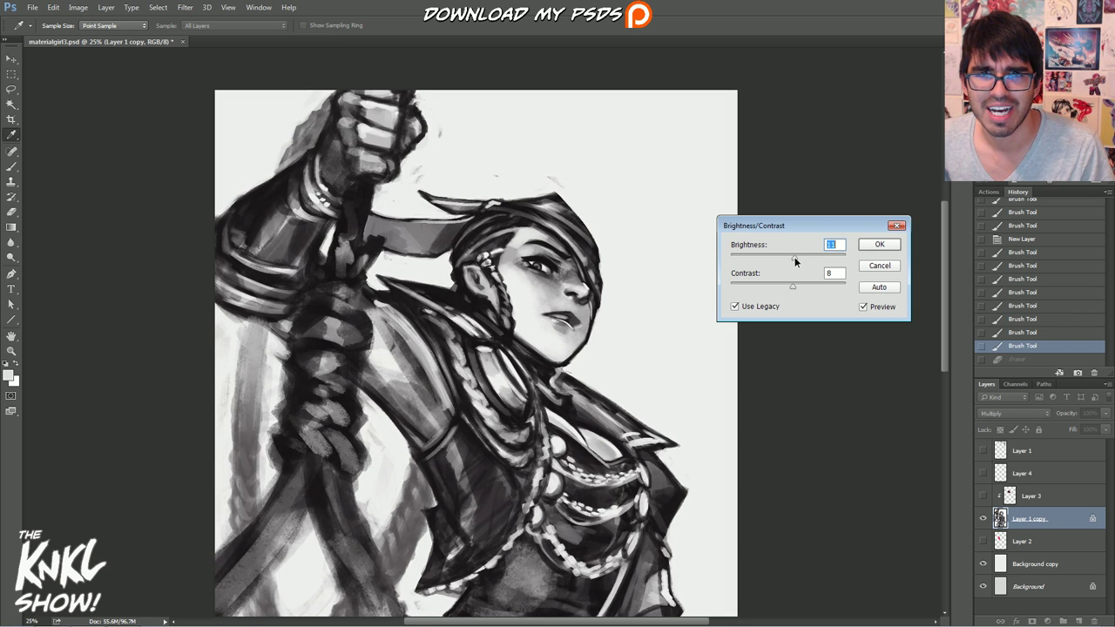
pyautogui.click(877, 250)
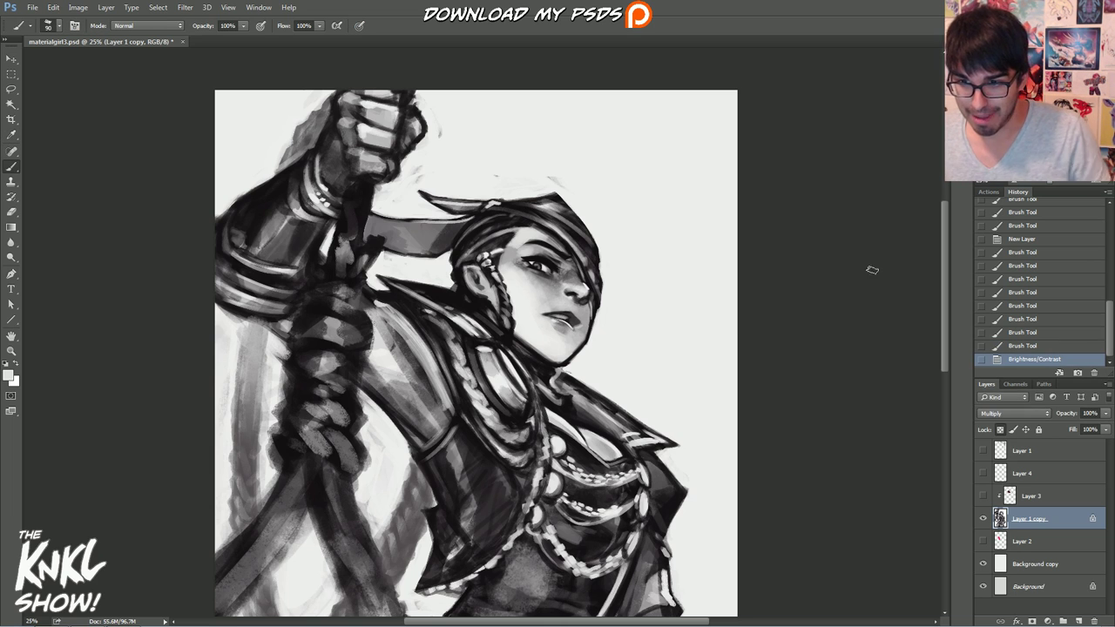
# Step: Try darkening Layer 1 copy with a Hue/Saturation lightness of -79
pyautogui.moveTo(416, 174); pyautogui.dragTo(441, 132)
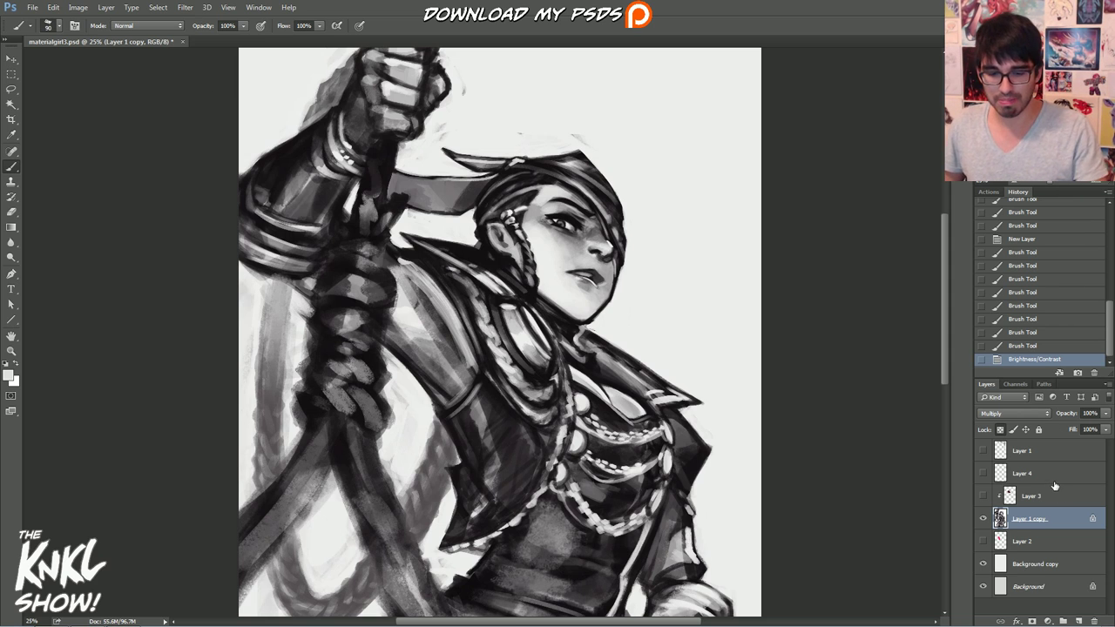
pyautogui.hotkey('ctrl', 'u')
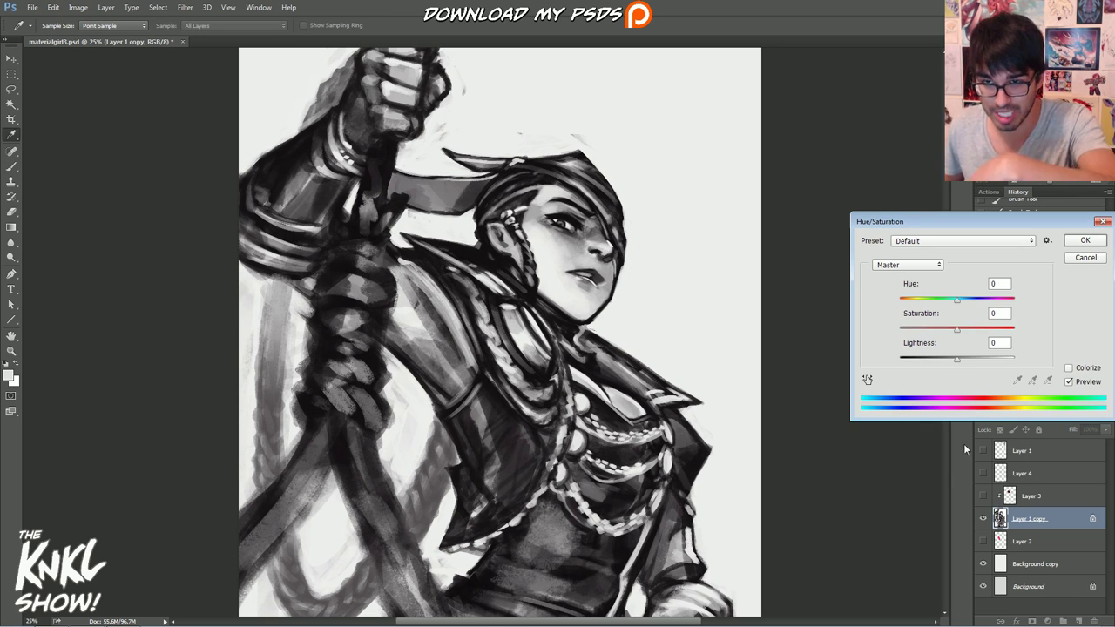
pyautogui.moveTo(956, 359); pyautogui.dragTo(911, 368)
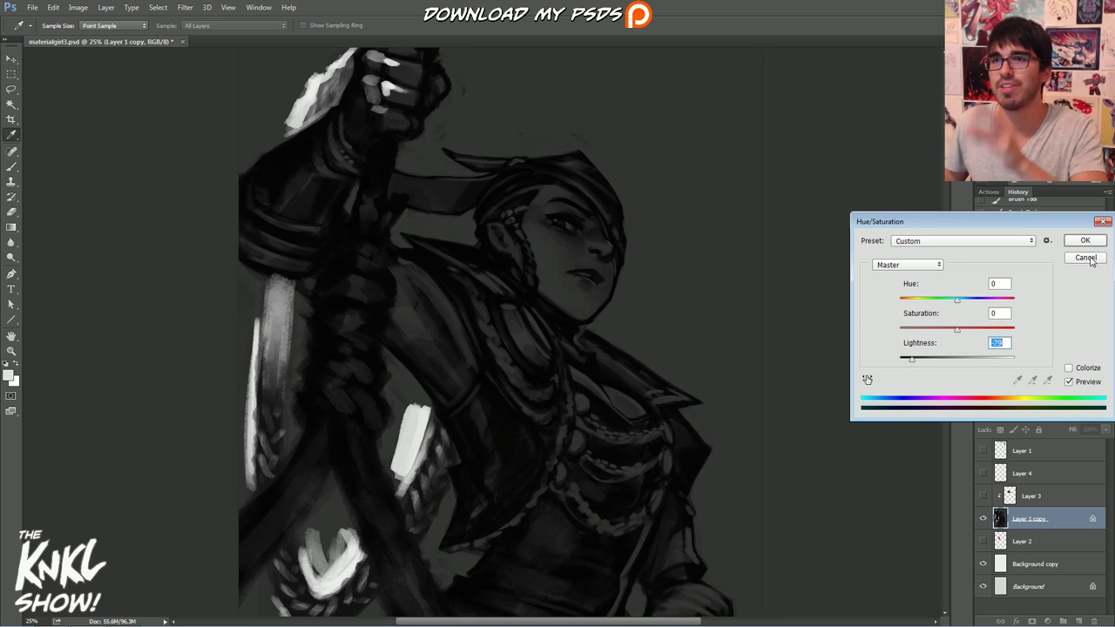
pyautogui.click(1087, 258)
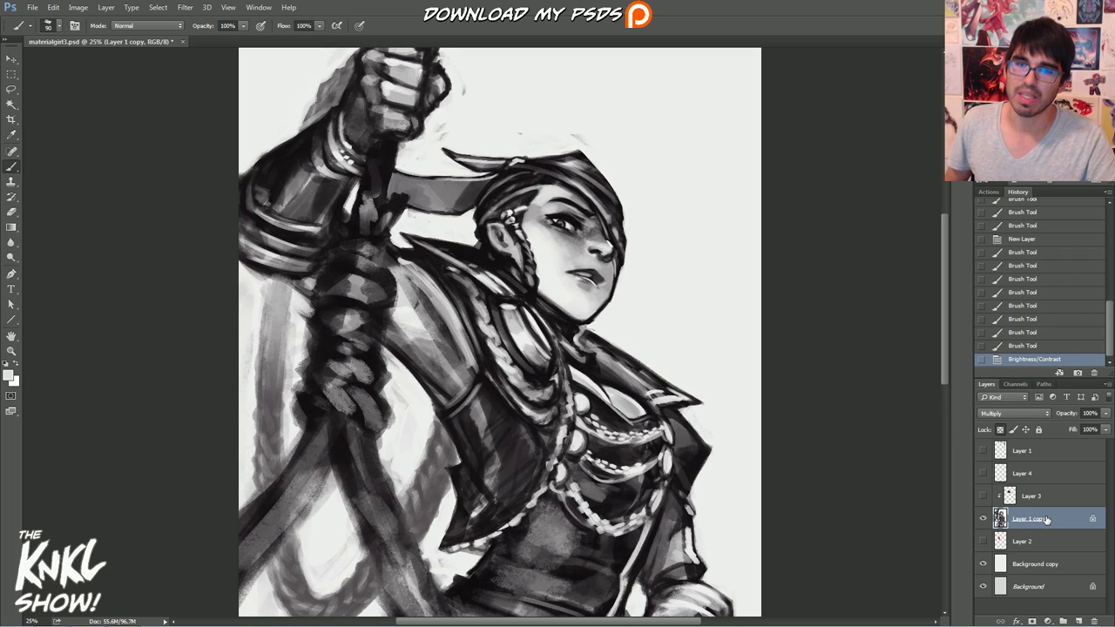
# Step: Delete Layer 3 and stamp all visible layers into a new layer directly above Layer 1 copy
pyautogui.moveTo(1034, 497); pyautogui.dragTo(1099, 619)
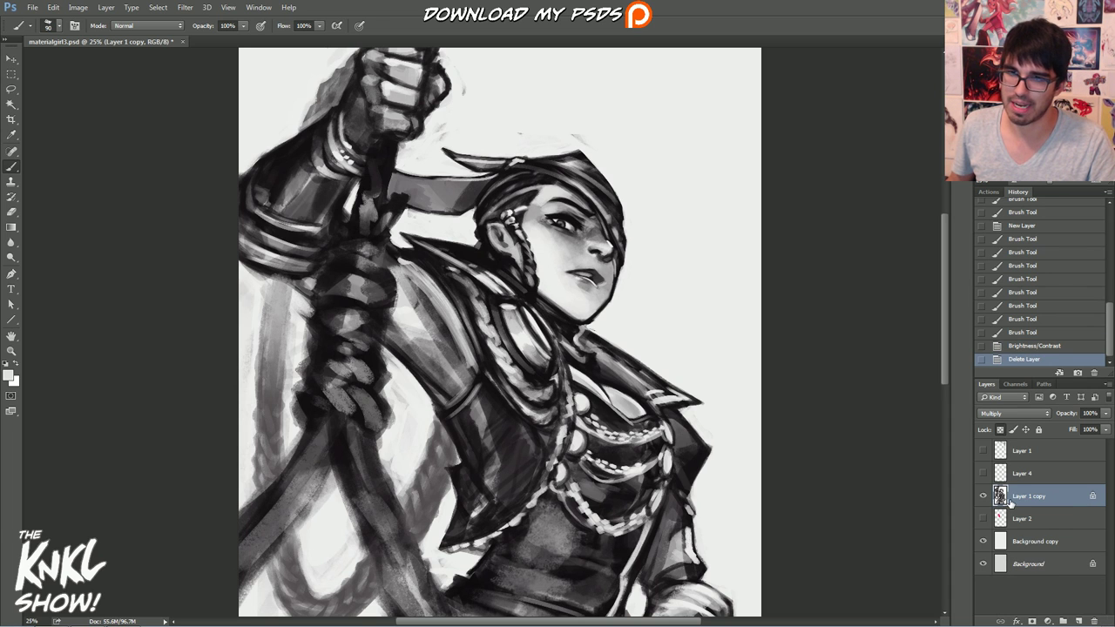
pyautogui.scroll(-5, 501, 330)
pyautogui.scroll(3, 501, 330)
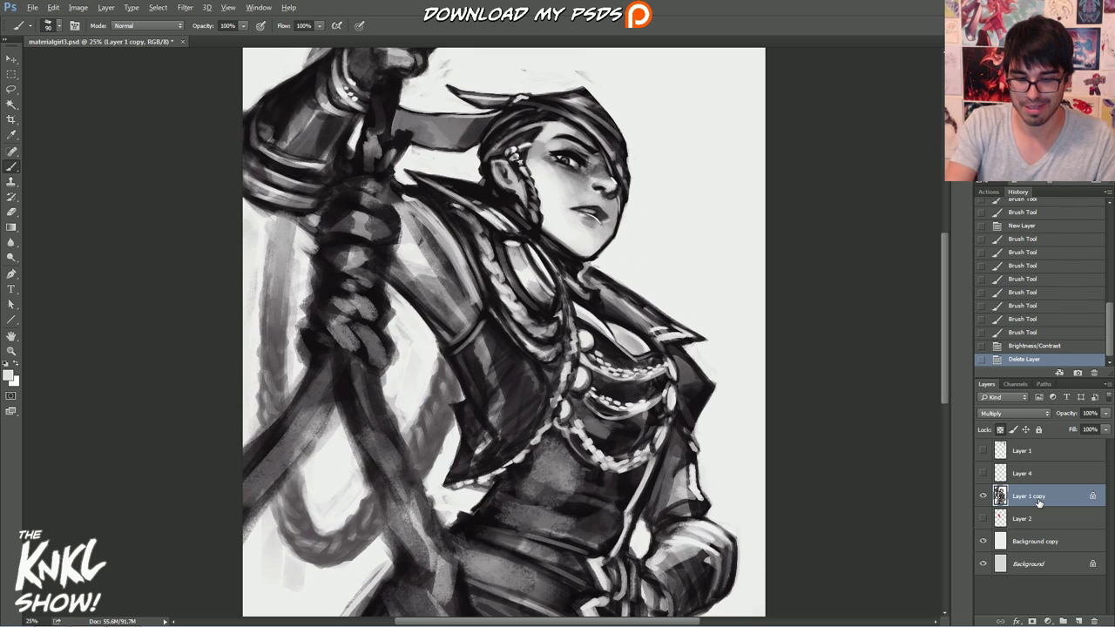
pyautogui.hotkey('ctrl', 'shift', 'alt', 'e')
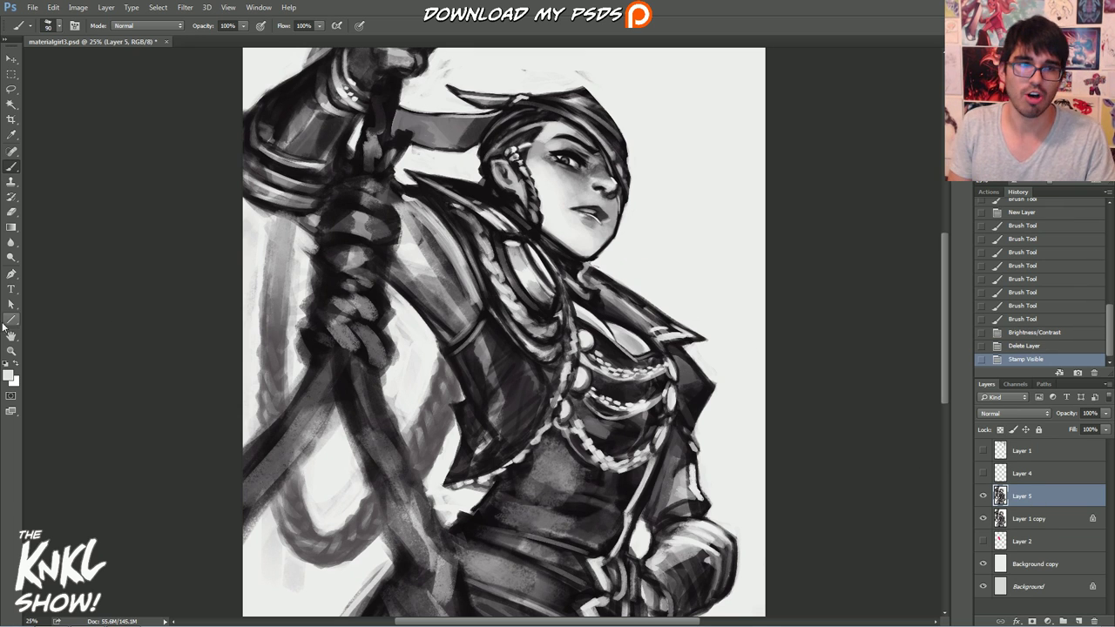
# Step: Set the foreground color to red with hex value e93131
pyautogui.click(8, 375)
pyautogui.write('ff0000')
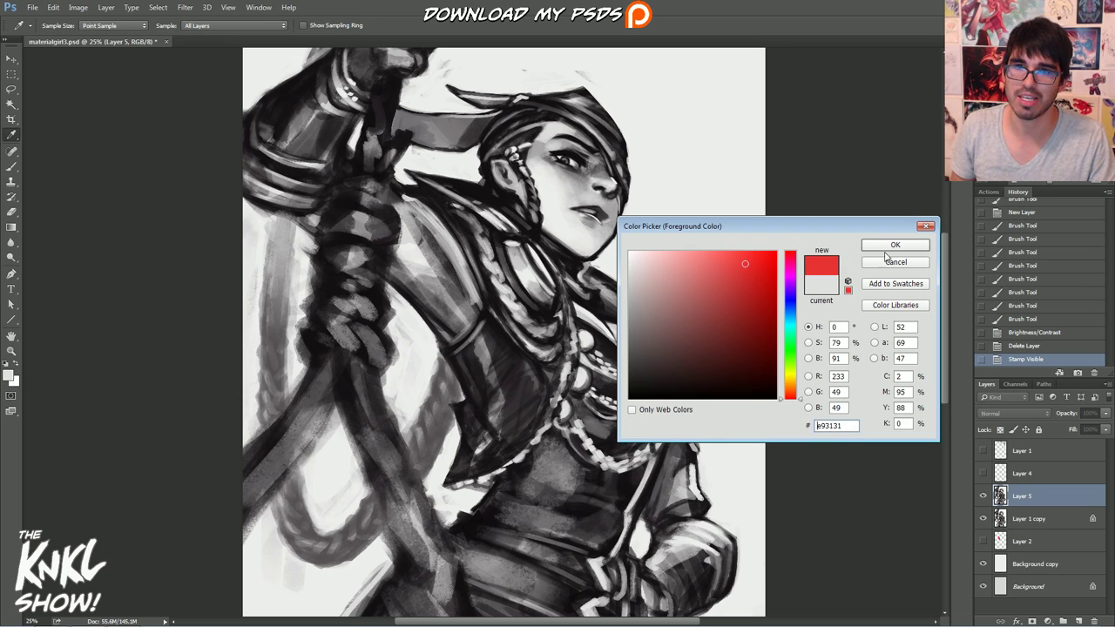
pyautogui.press('Return')
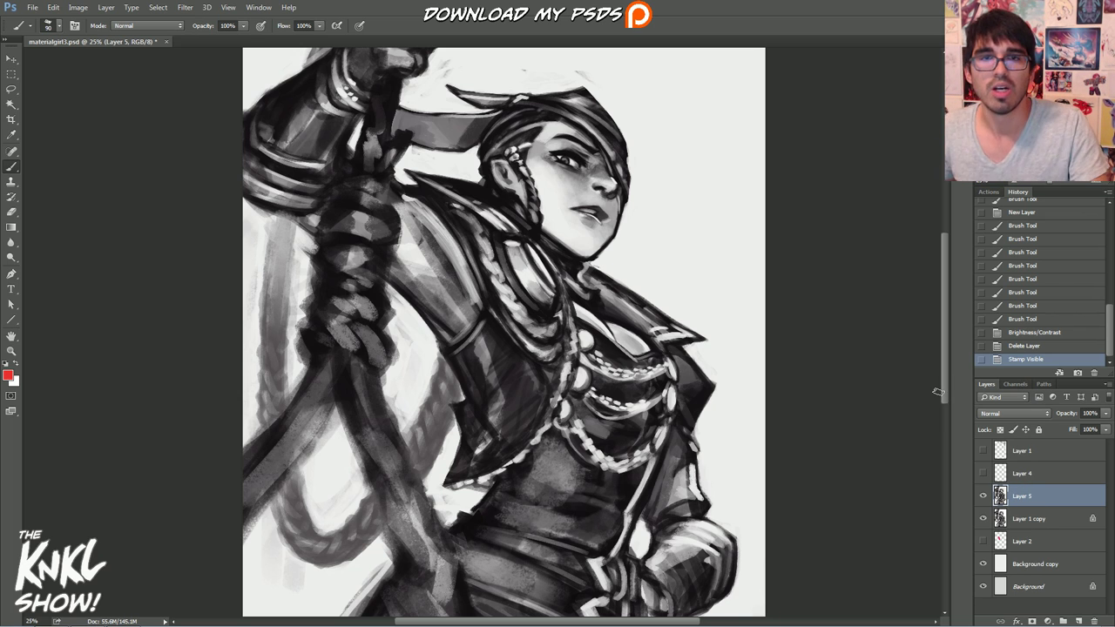
# Step: Invert the values of the stamped Layer 5 and select the entire canvas for copying
pyautogui.scroll(2, 503, 330)
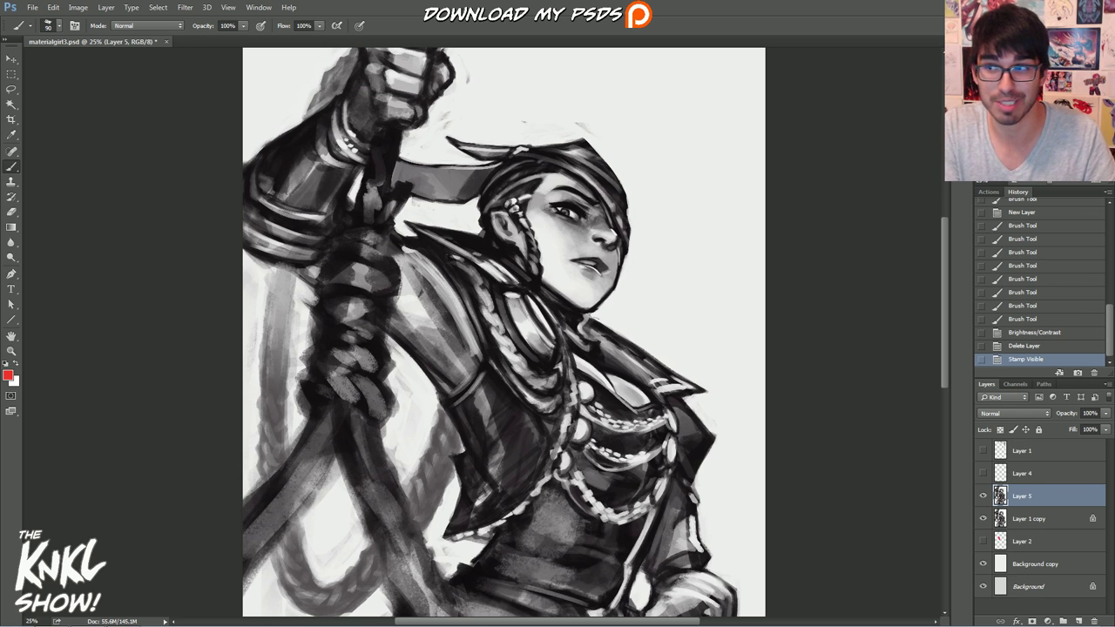
pyautogui.hotkey('ctrl', 'i')
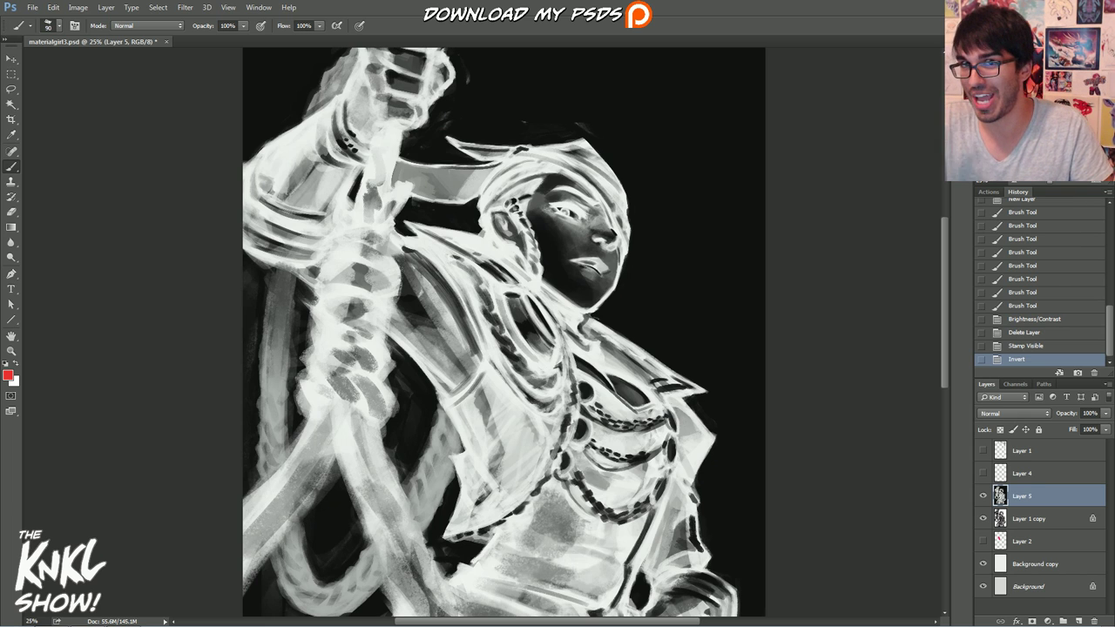
pyautogui.hotkey('ctrl', 'a')
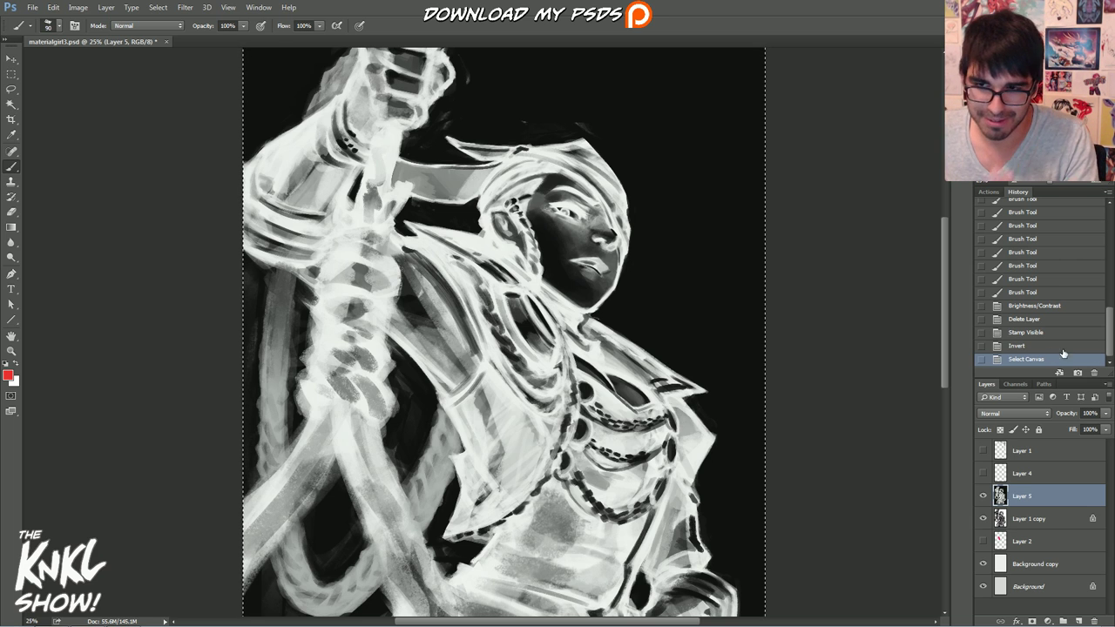
# Step: Create a new alpha channel and paste the copied inverted painting into it
pyautogui.click(1014, 384)
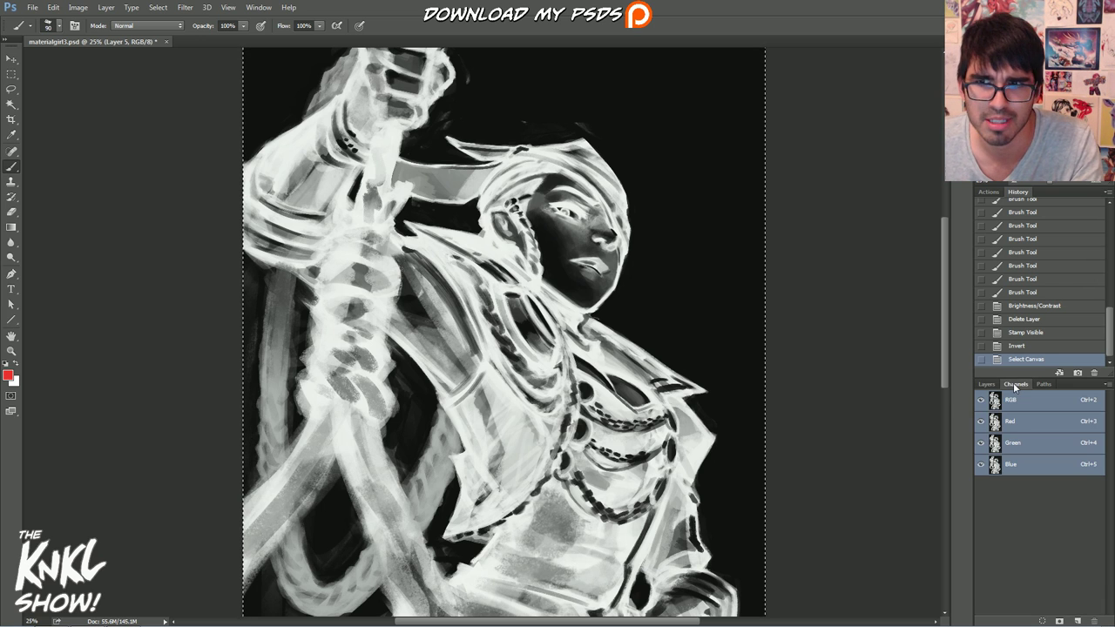
pyautogui.click(261, 8)
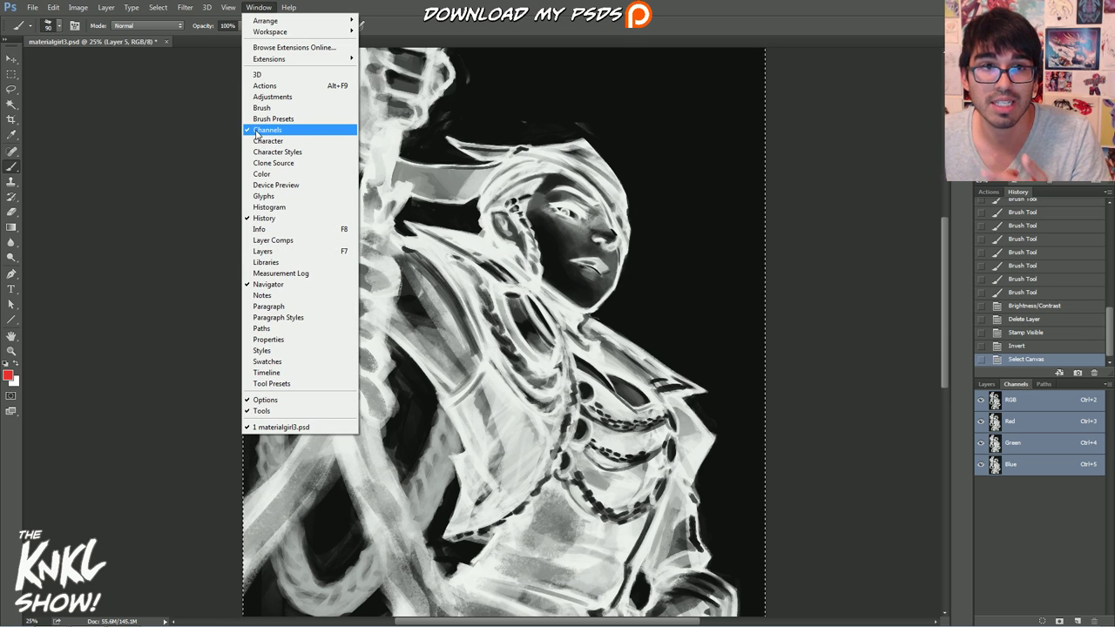
pyautogui.click(1017, 406)
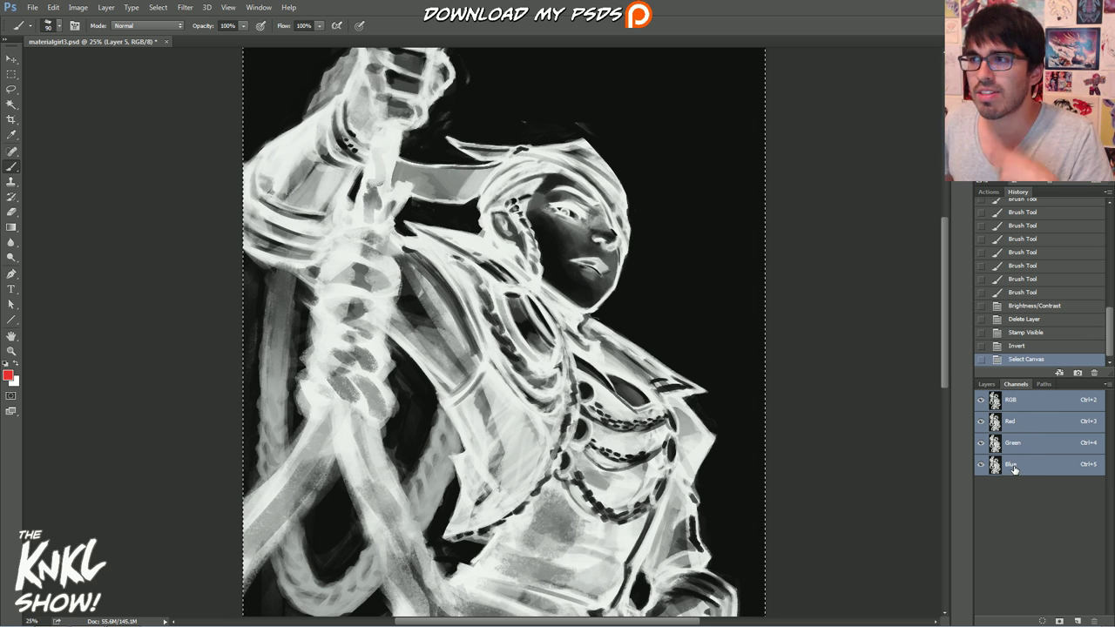
pyautogui.click(1077, 621)
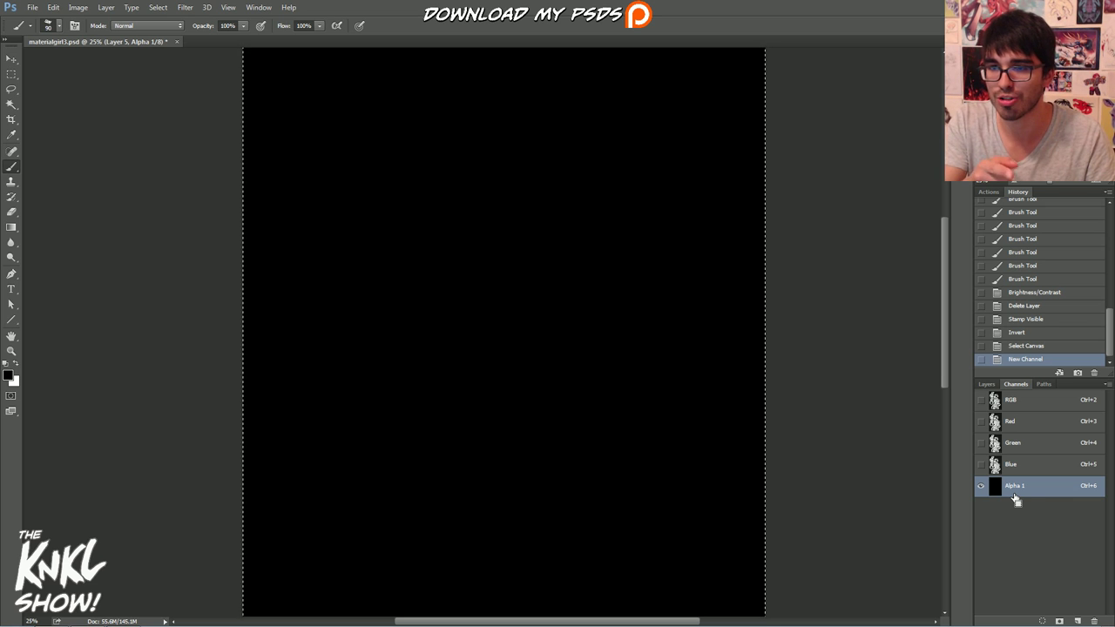
pyautogui.hotkey('ctrl', 'v')
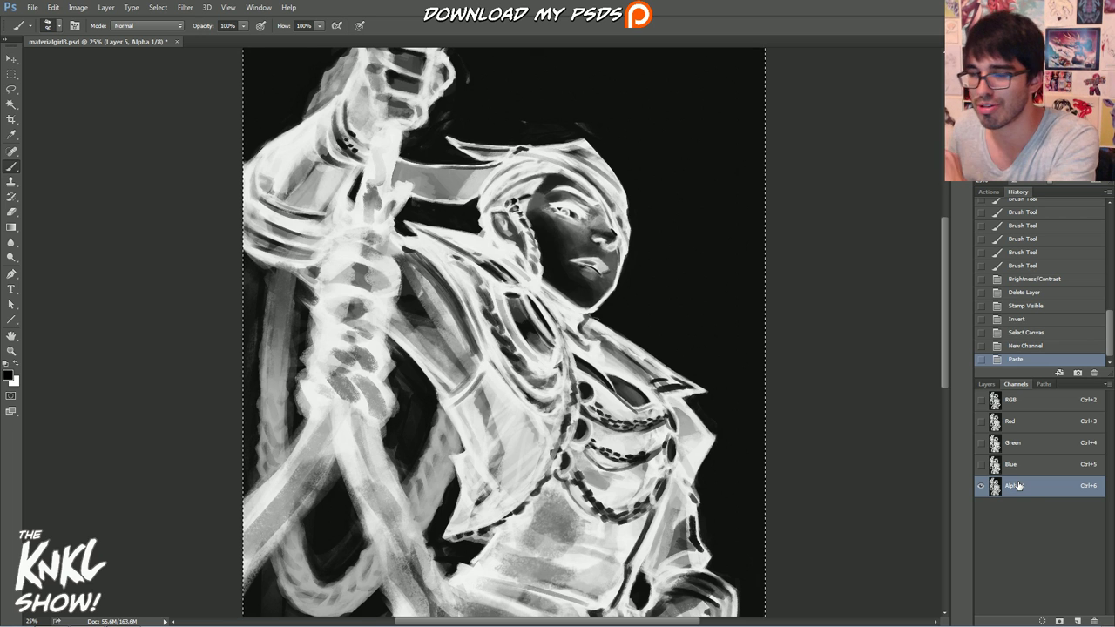
# Step: Switch the display from the Alpha 1 channel to the RGB composite and hide the inverted Layer 5
pyautogui.click(987, 385)
pyautogui.click(1016, 385)
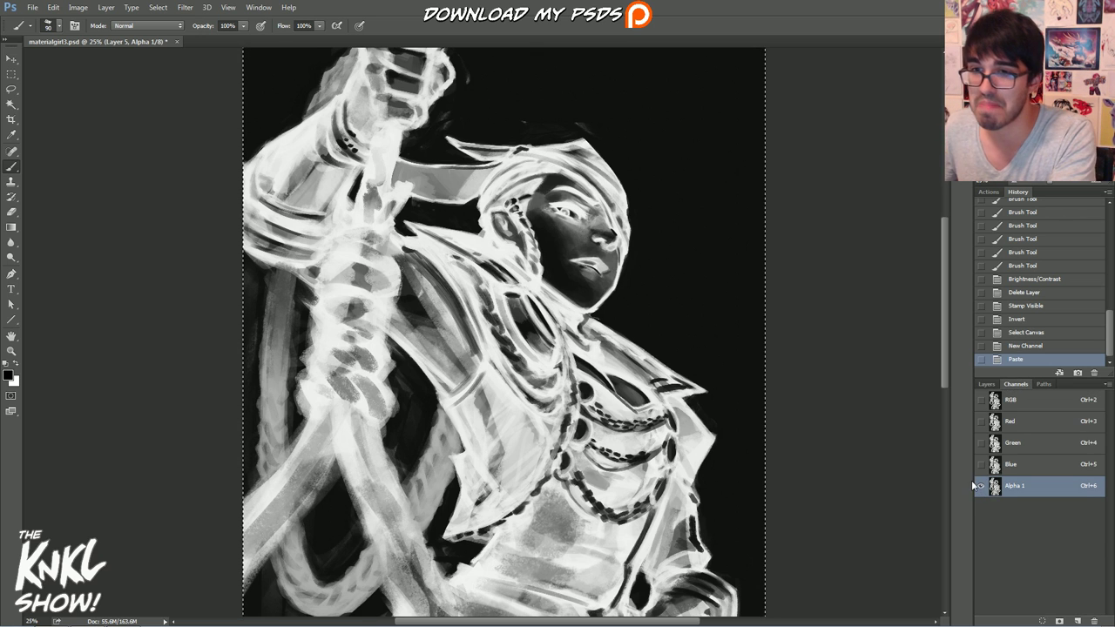
pyautogui.click(980, 401)
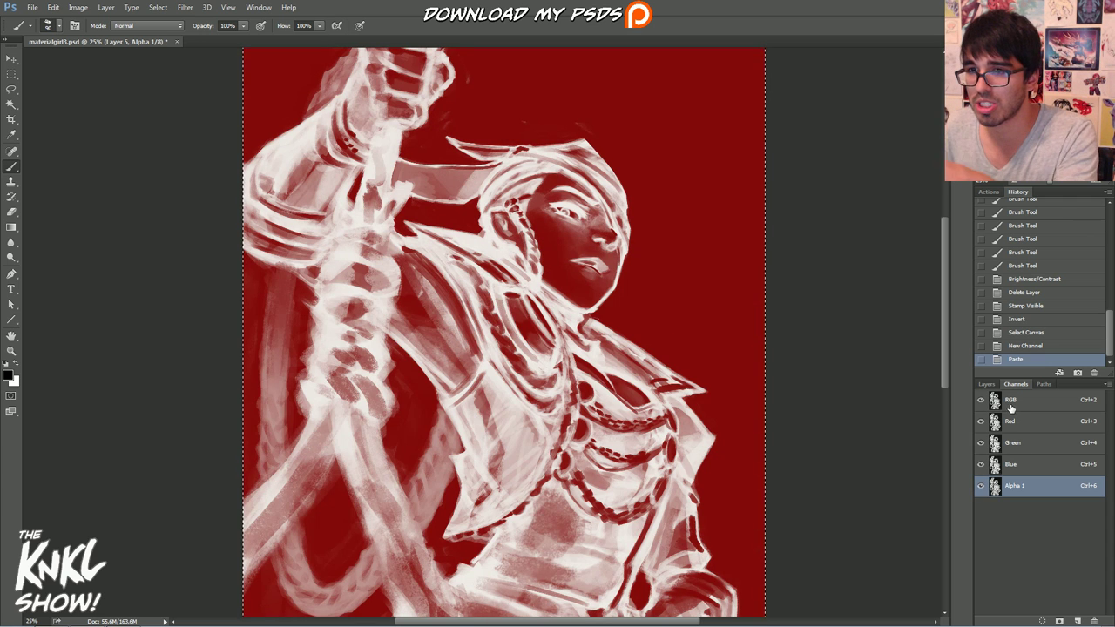
pyautogui.click(980, 488)
pyautogui.click(986, 385)
pyautogui.click(983, 496)
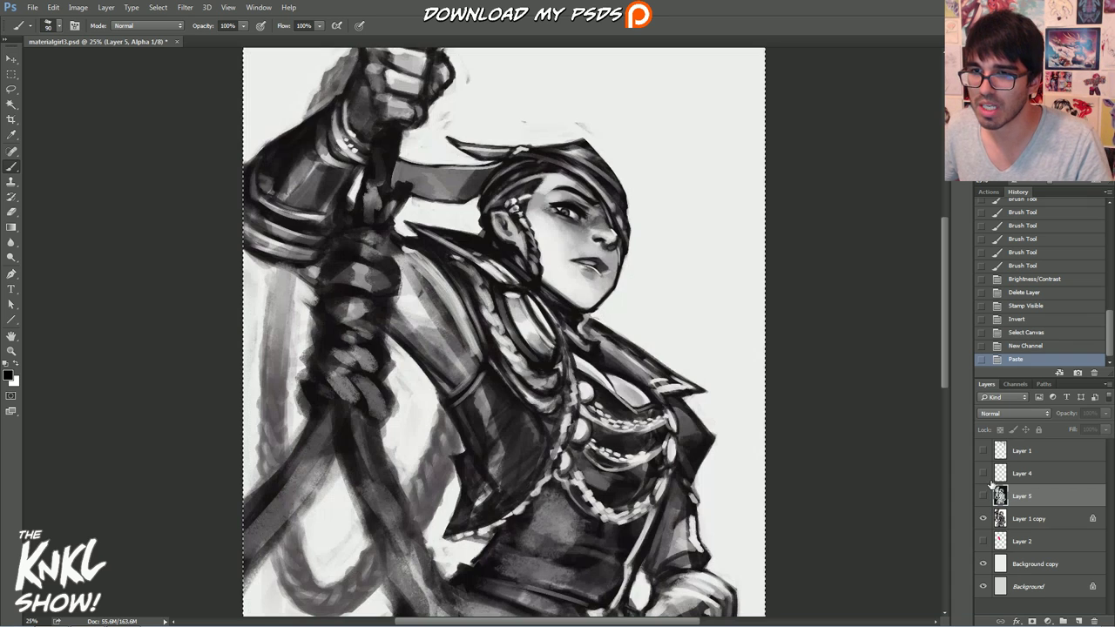
# Step: Compare the Alpha 1 channel with the RGB image by toggling their visibility, ending with only RGB shown
pyautogui.click(1015, 384)
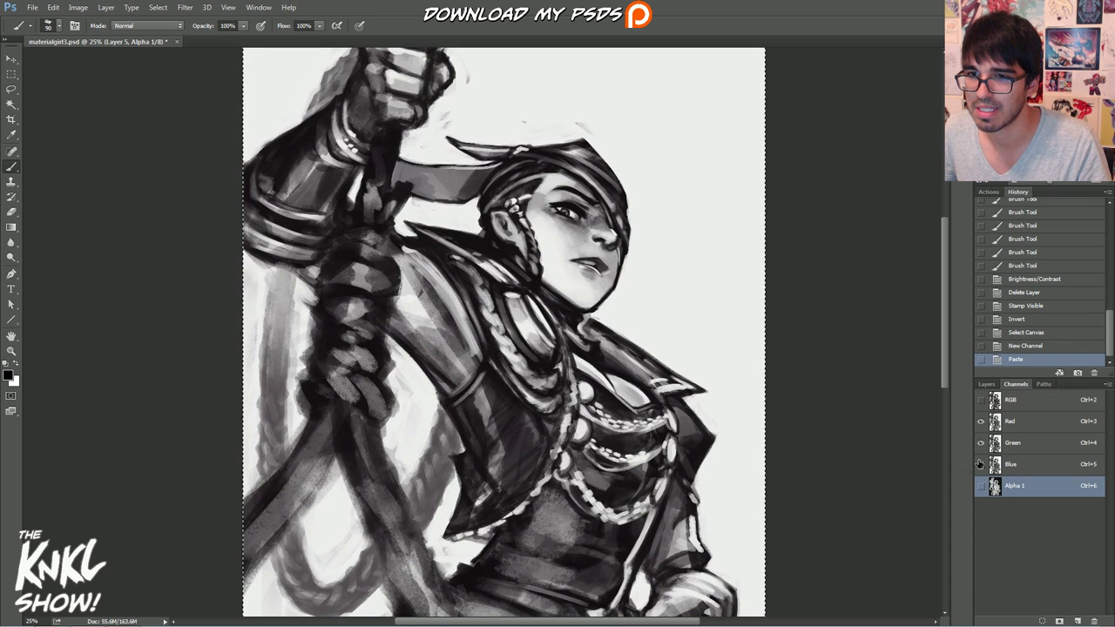
pyautogui.click(981, 486)
pyautogui.click(980, 399)
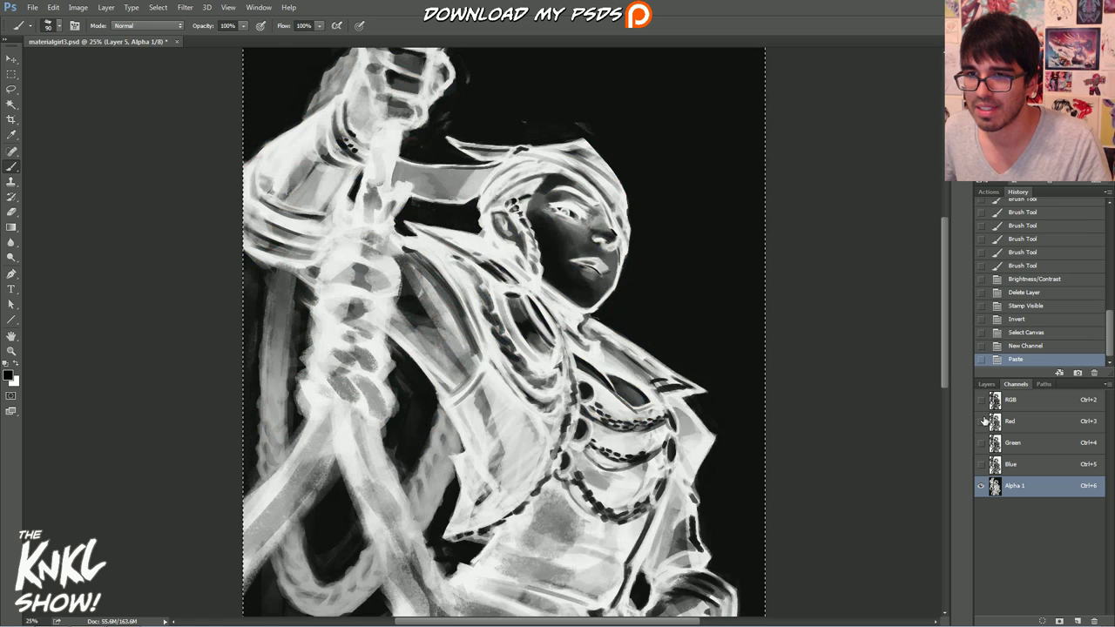
pyautogui.click(986, 384)
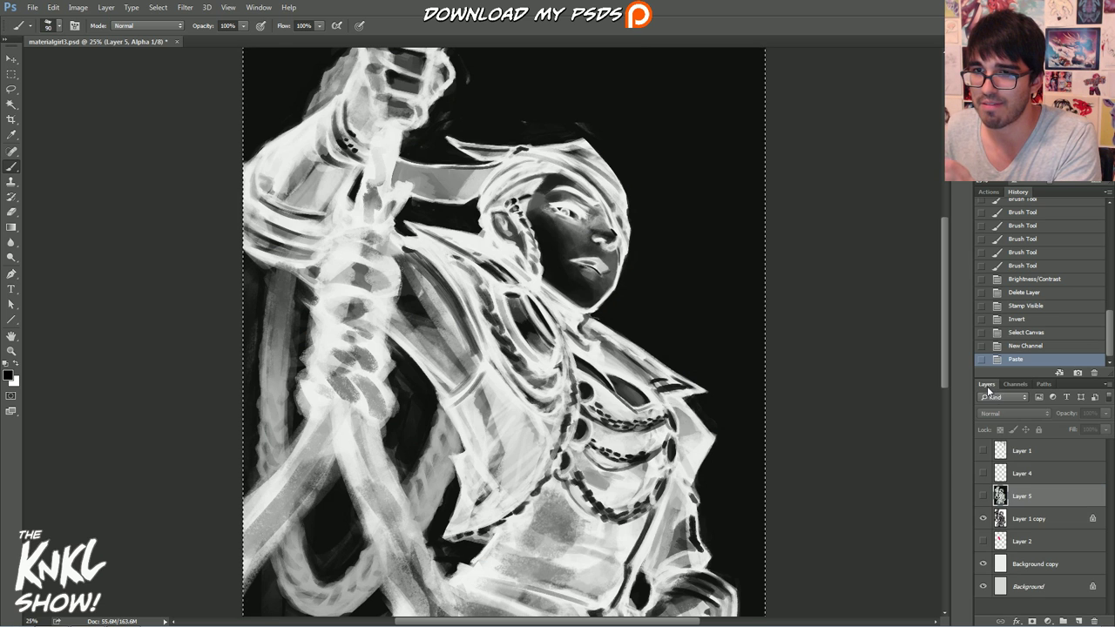
pyautogui.click(1015, 384)
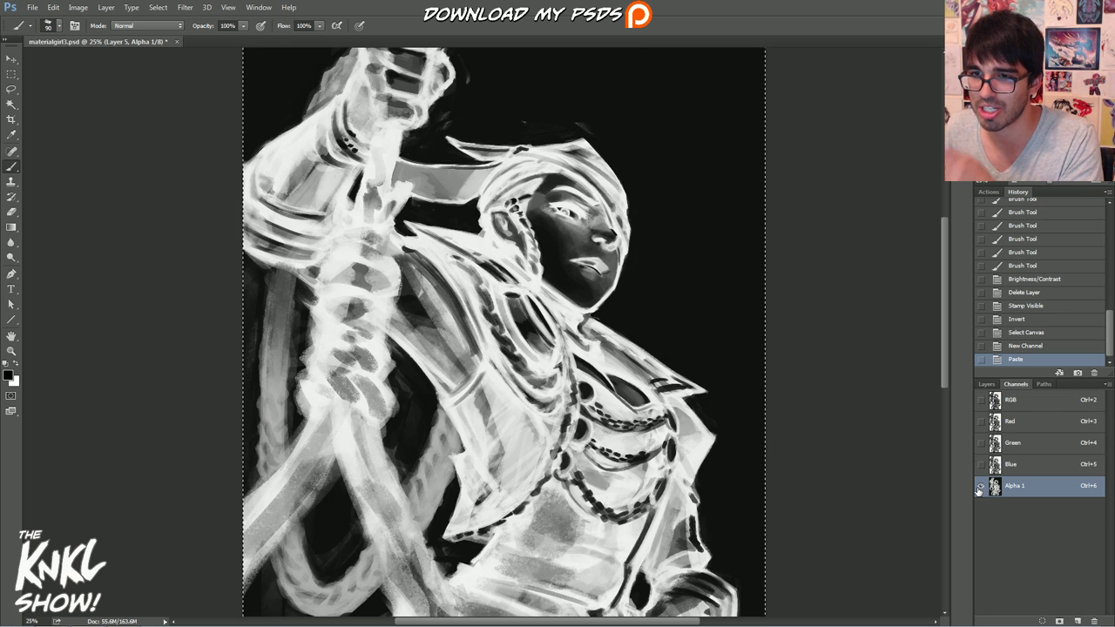
pyautogui.click(980, 400)
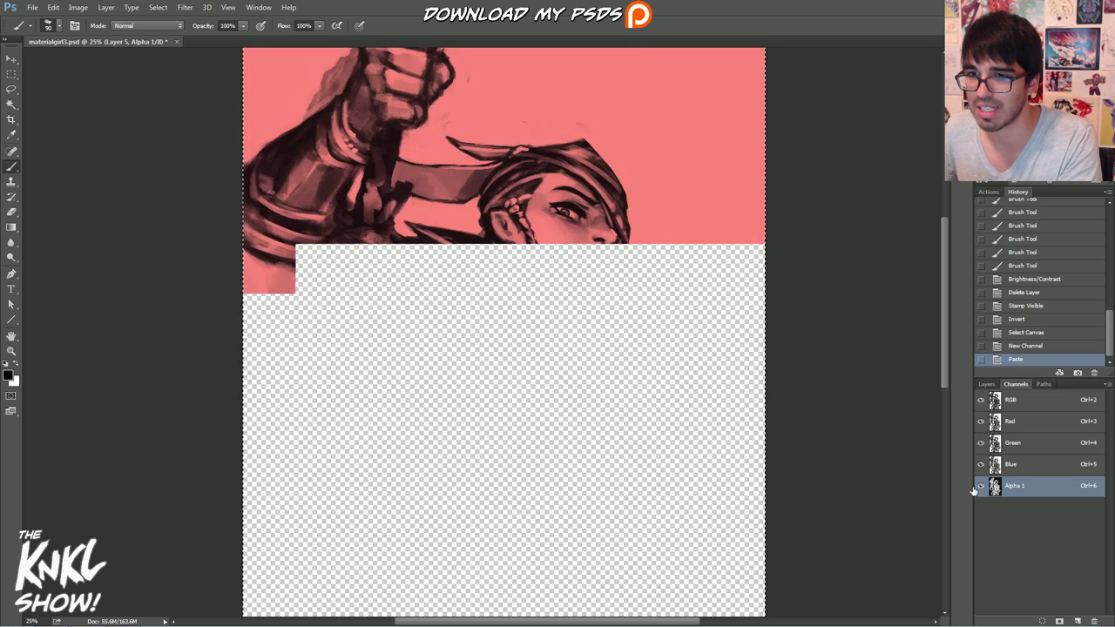
pyautogui.click(980, 486)
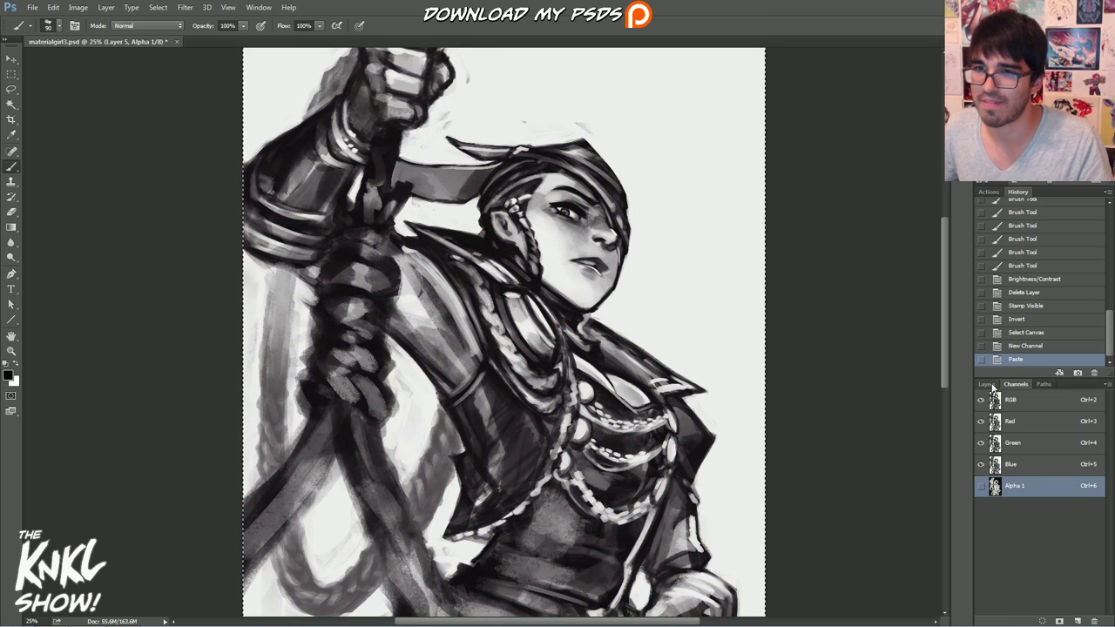
# Step: Delete the inverted Layer 5 from above Layer 1 copy
pyautogui.click(989, 386)
pyautogui.click(1023, 516)
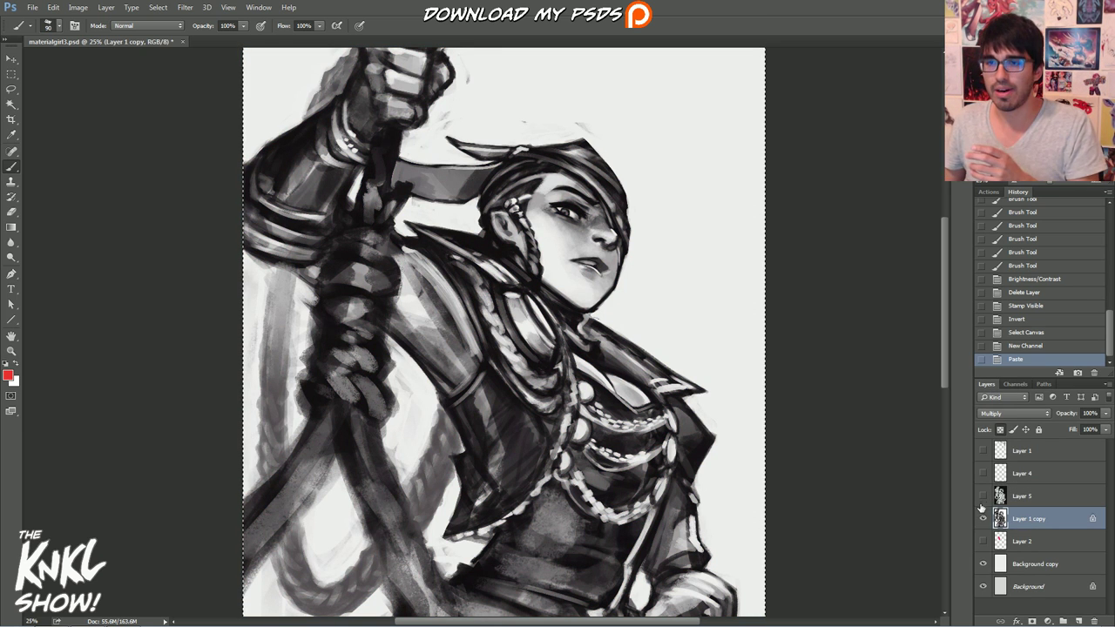
pyautogui.click(982, 496)
pyautogui.click(1031, 497)
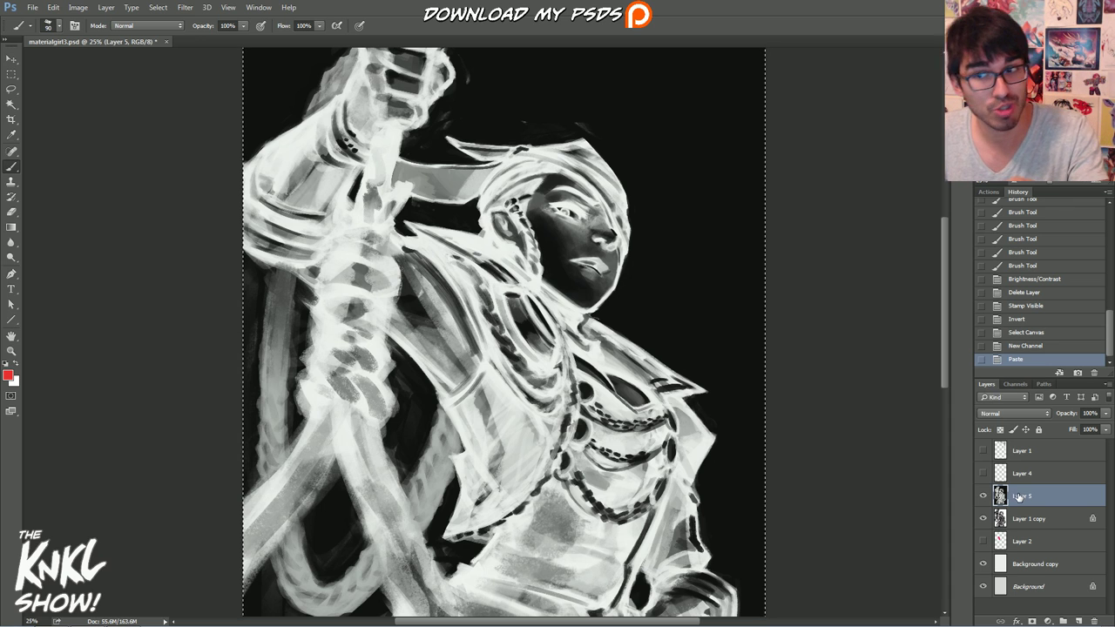
pyautogui.moveTo(1035, 493)
pyautogui.mouseDown()
pyautogui.moveTo(1063, 596)
pyautogui.moveTo(1094, 620)
pyautogui.mouseUp()
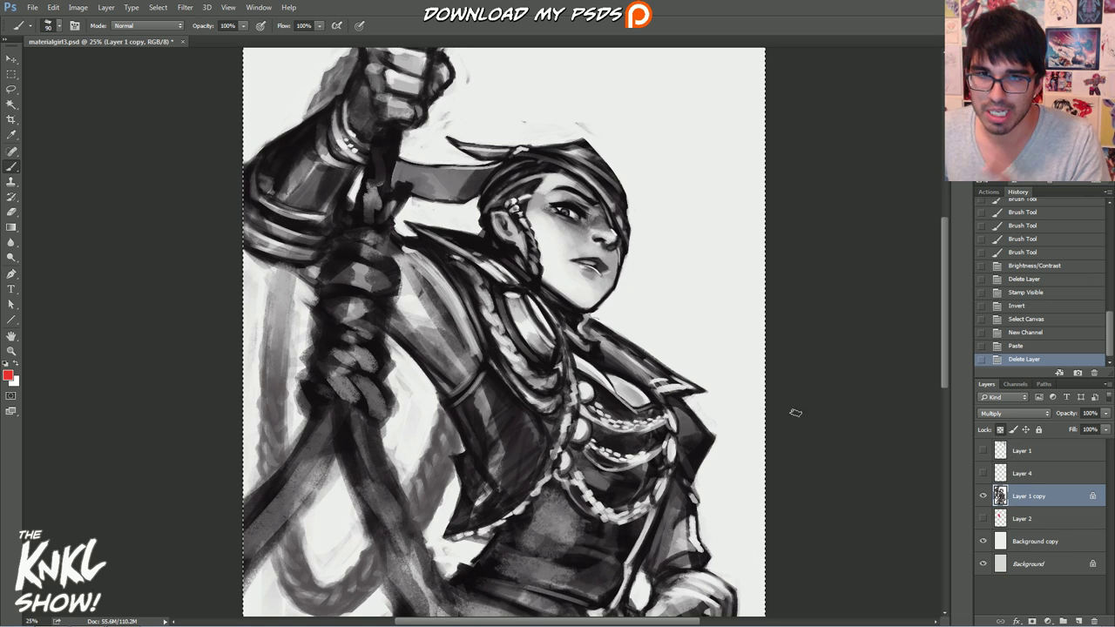
# Step: Load the Alpha 1 channel of materialgirl3.psd as a new selection
pyautogui.click(159, 8)
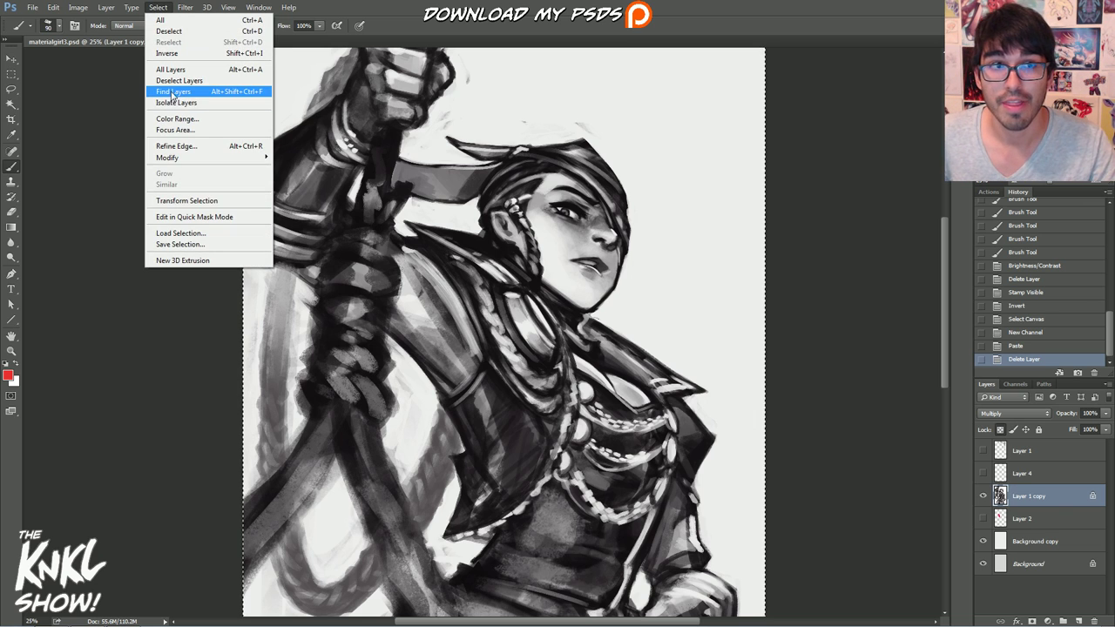
pyautogui.click(180, 235)
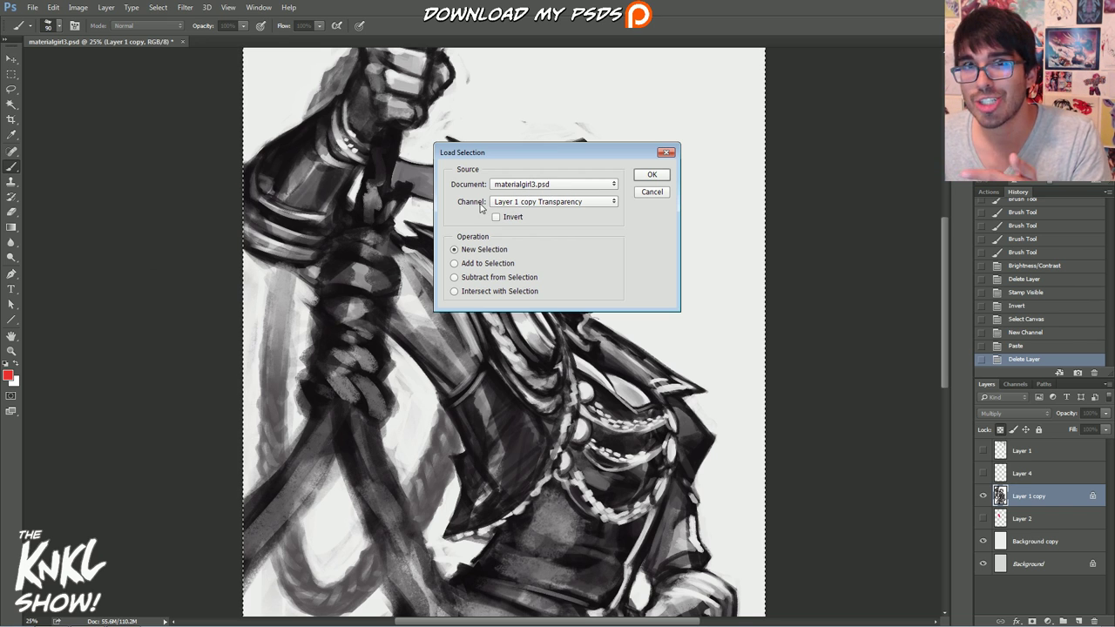
pyautogui.click(529, 205)
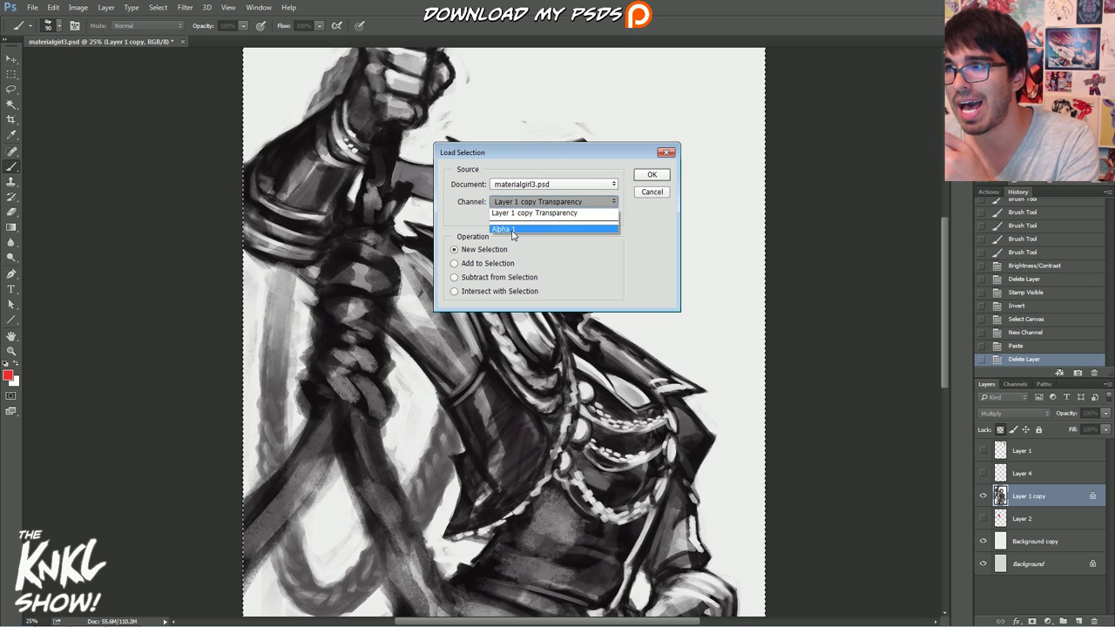
pyautogui.click(512, 229)
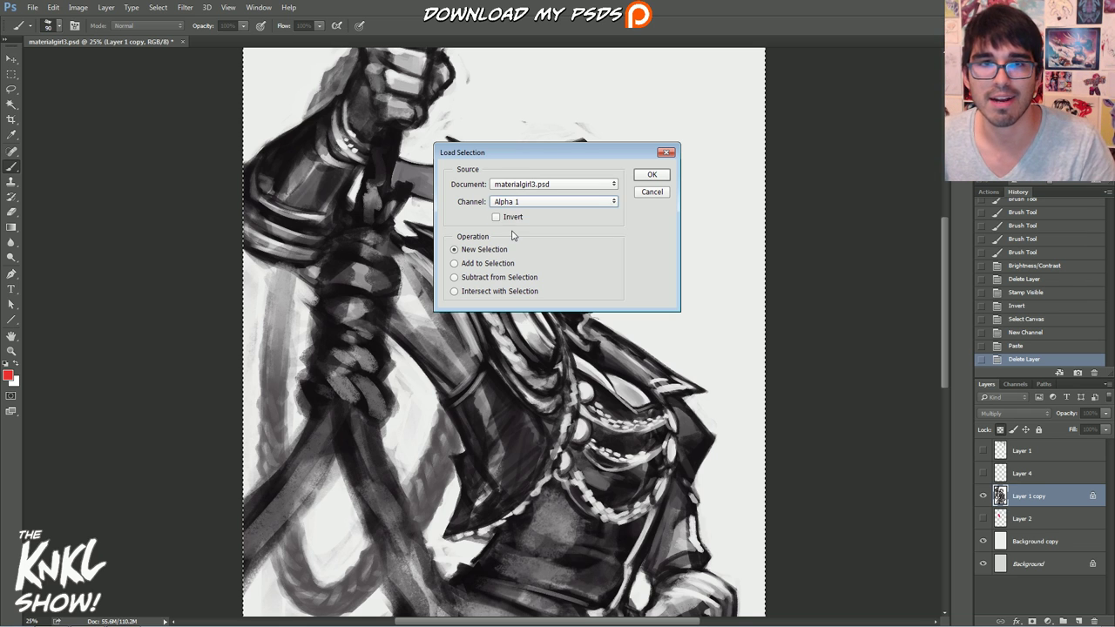
pyautogui.click(653, 176)
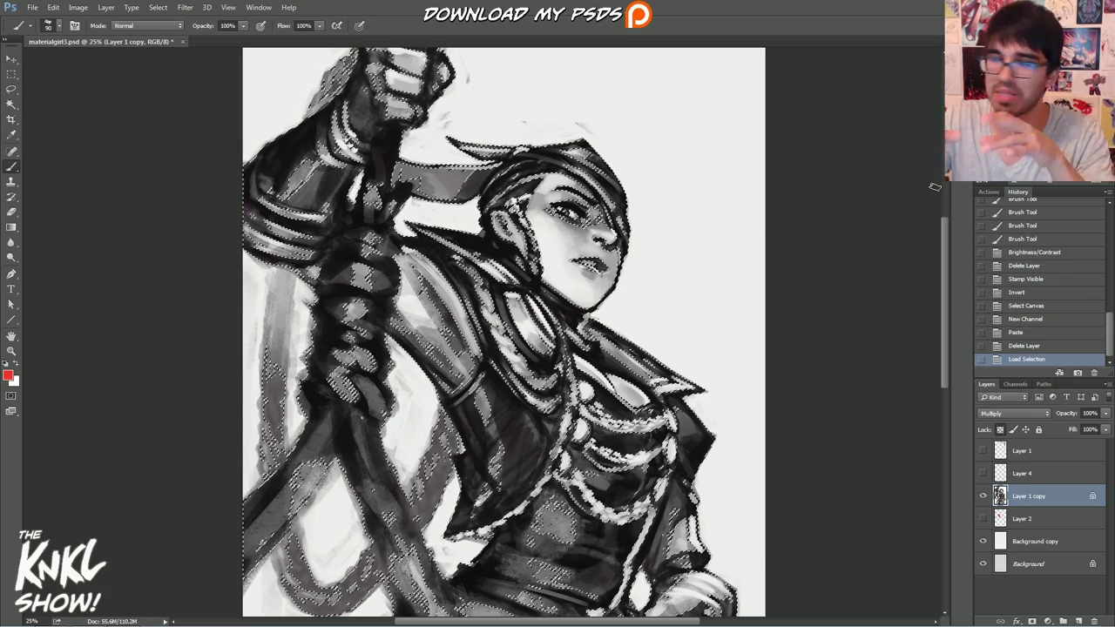
# Step: Change the foreground color to a dark purple and return to the Brush tool
pyautogui.scroll(-4, 917, 142)
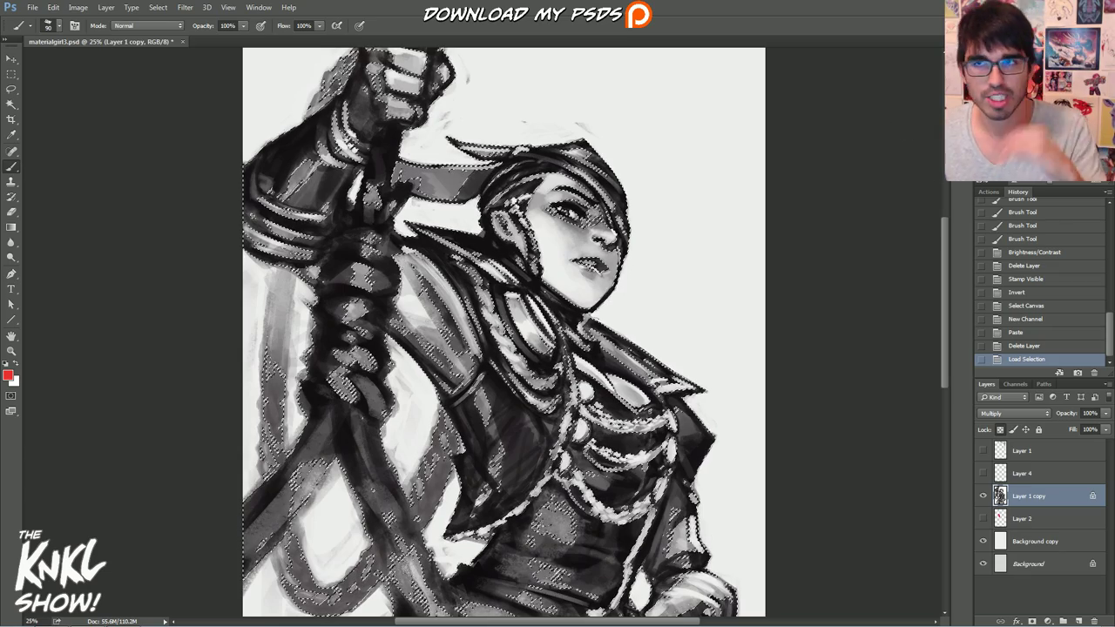
pyautogui.click(8, 375)
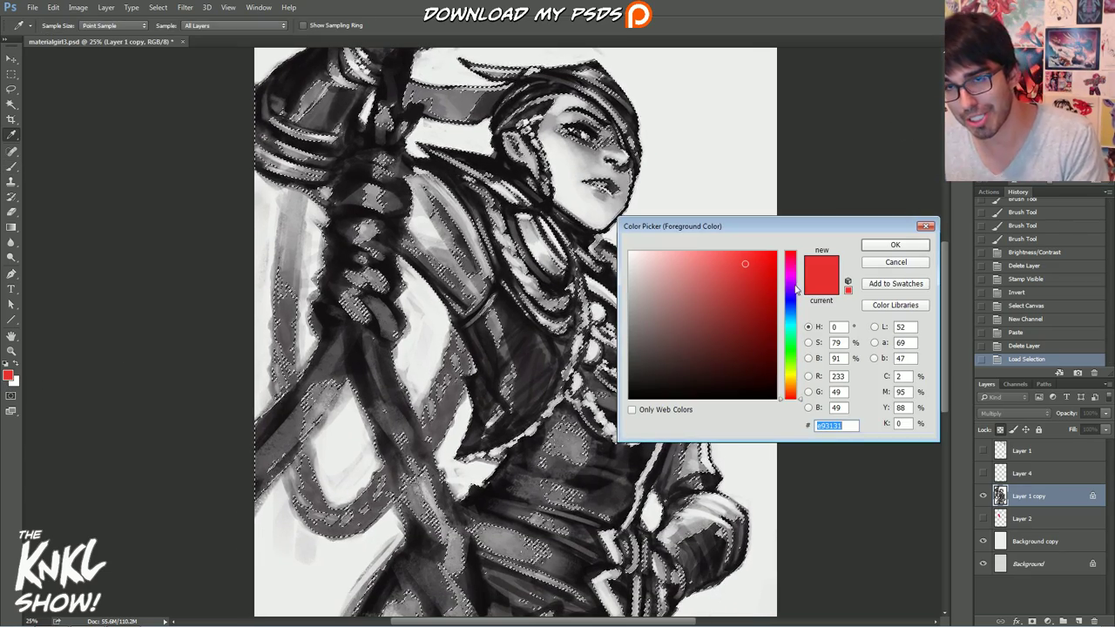
pyautogui.moveTo(795, 280)
pyautogui.mouseDown()
pyautogui.moveTo(799, 299)
pyautogui.moveTo(799, 283)
pyautogui.mouseUp()
pyautogui.click(740, 346)
pyautogui.moveTo(739, 346); pyautogui.dragTo(752, 310)
pyautogui.click(894, 245)
pyautogui.press('b')
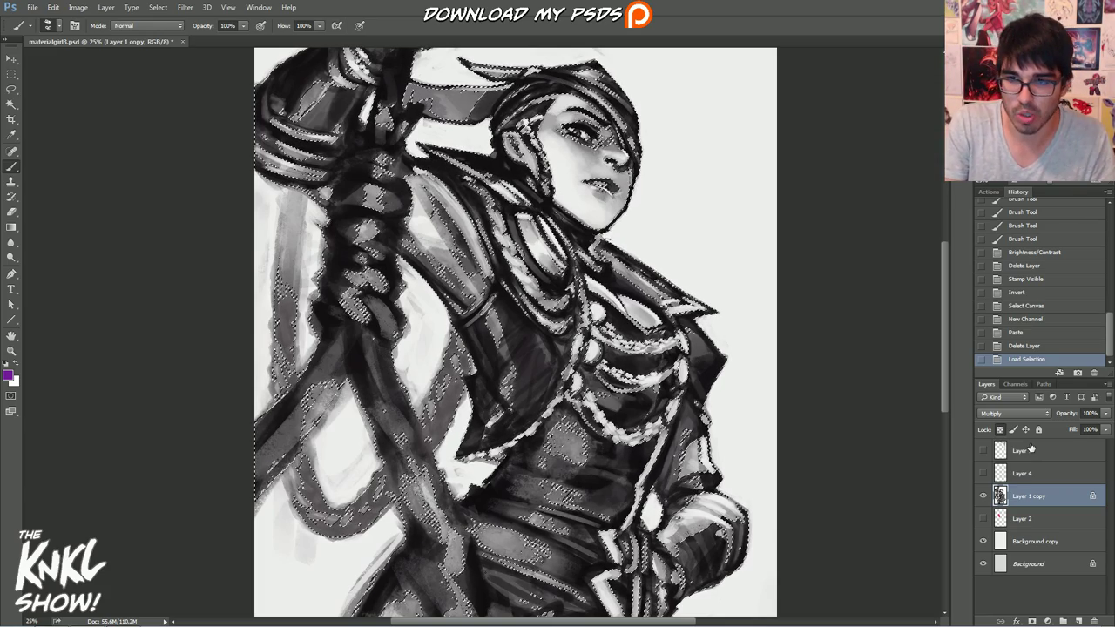
# Step: Add a new layer named Layer 5 above Layer 1 copy and hide Layer 1 copy
pyautogui.hotkey('ctrl', 'shift', 'n')
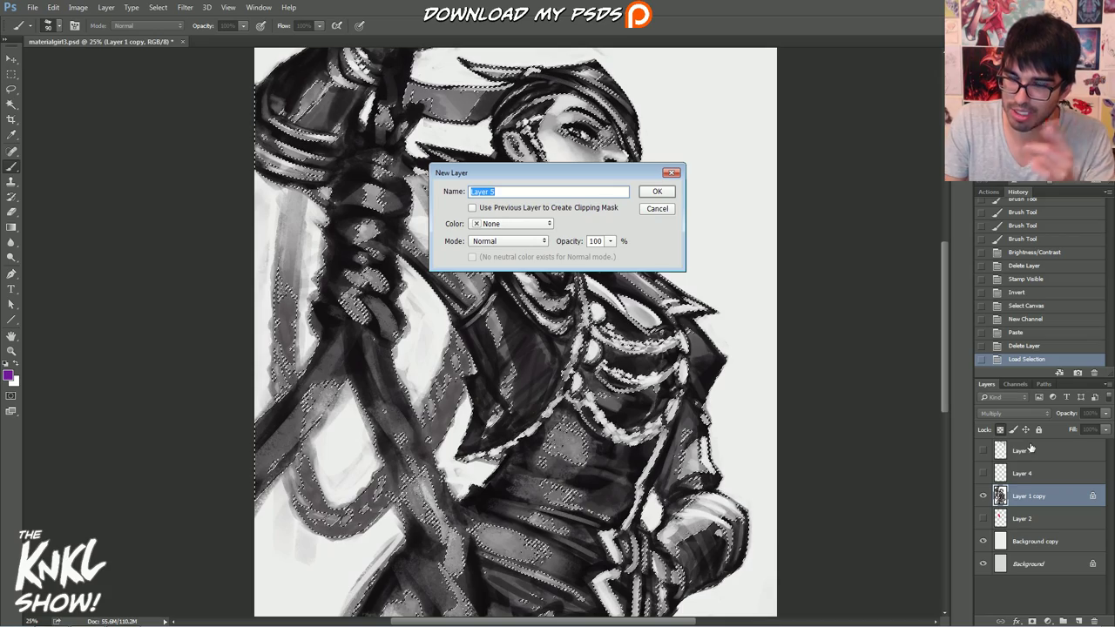
pyautogui.press('Return')
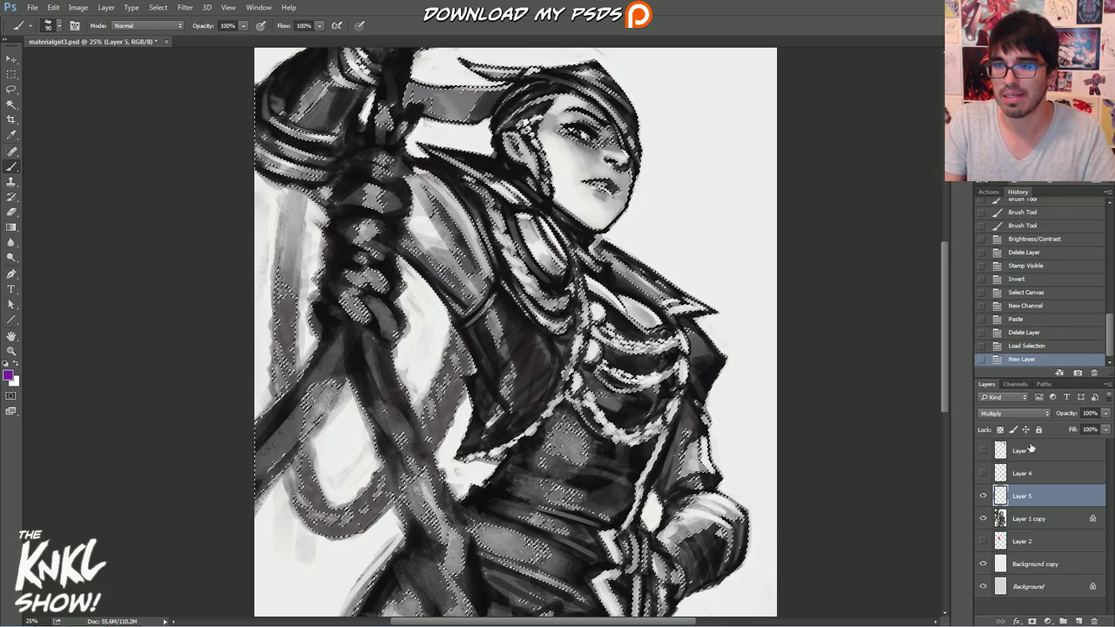
pyautogui.click(982, 519)
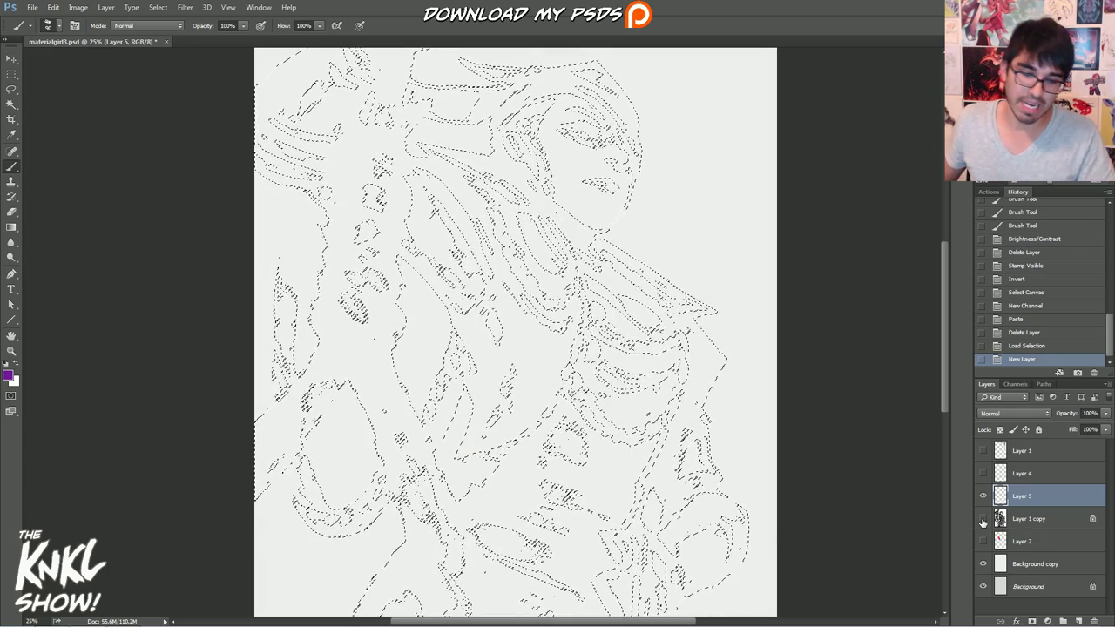
# Step: Fill the loaded selection on Layer 5 with the purple foreground color in Normal mode at 100% opacity, and deselect
pyautogui.click(53, 7)
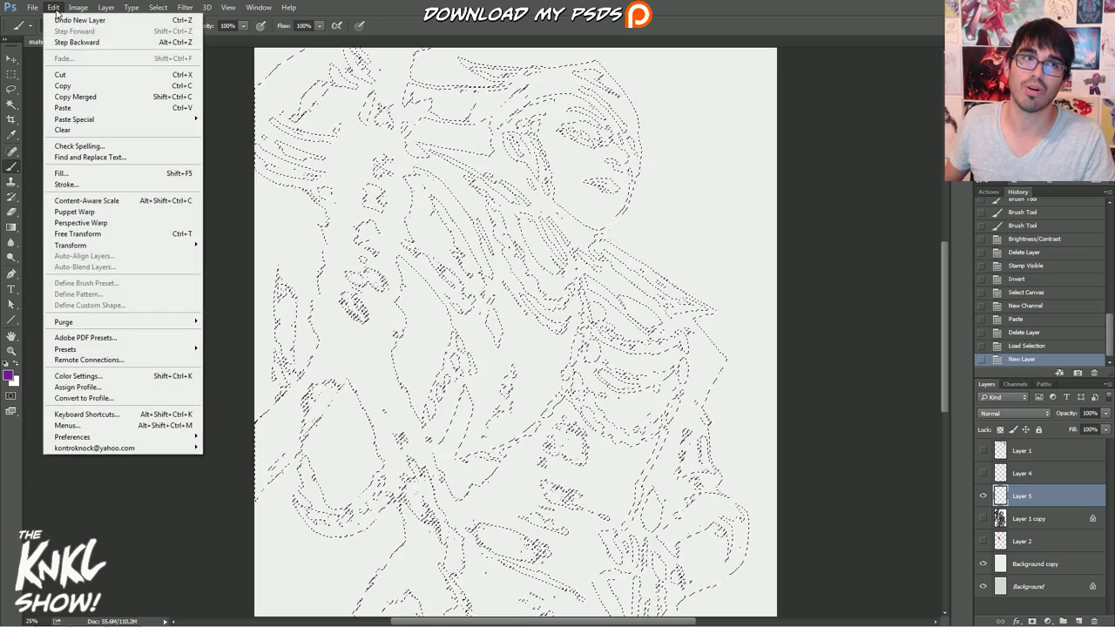
pyautogui.click(61, 173)
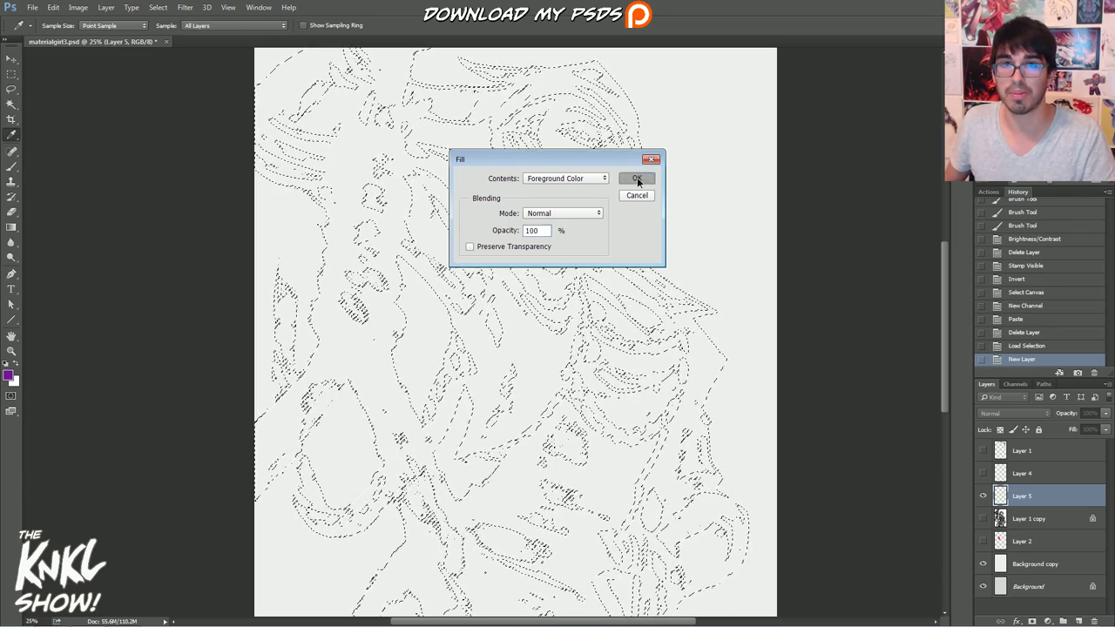
pyautogui.click(637, 179)
pyautogui.press('b')
pyautogui.press('l')
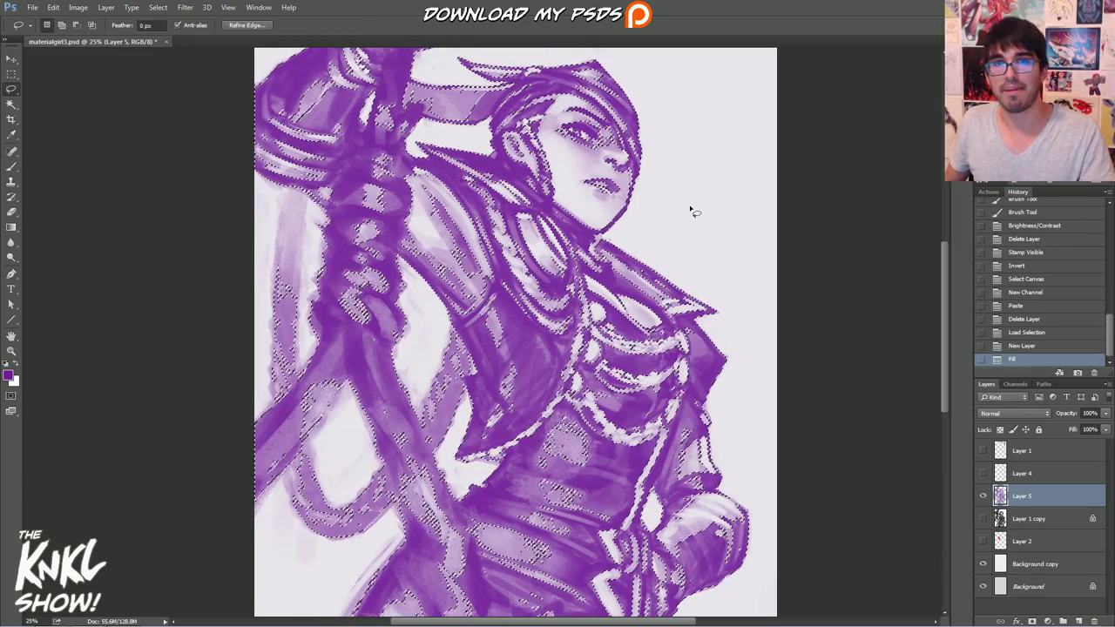
pyautogui.hotkey('ctrl', 'd')
pyautogui.scroll(3, 841, 302)
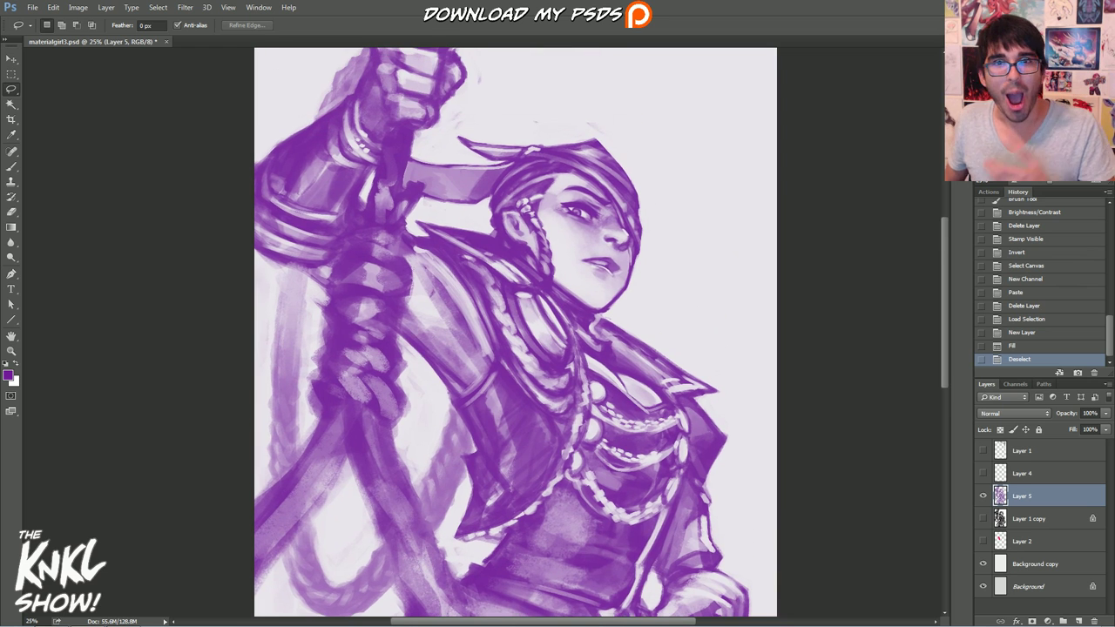
pyautogui.press('i')
pyautogui.click(9, 374)
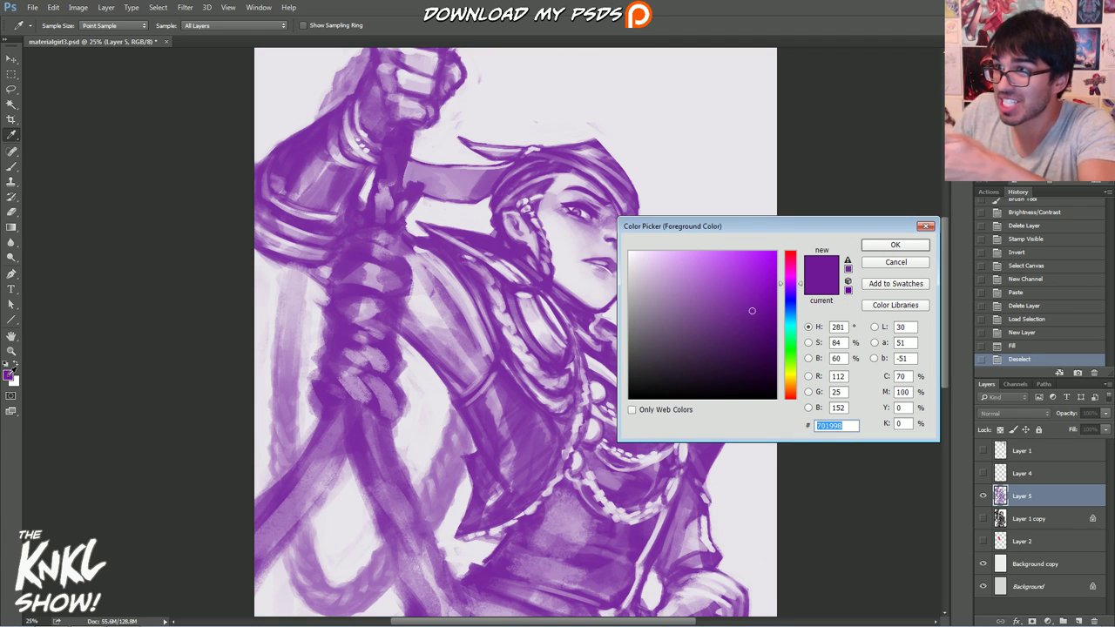
pyautogui.click(921, 264)
pyautogui.press('l')
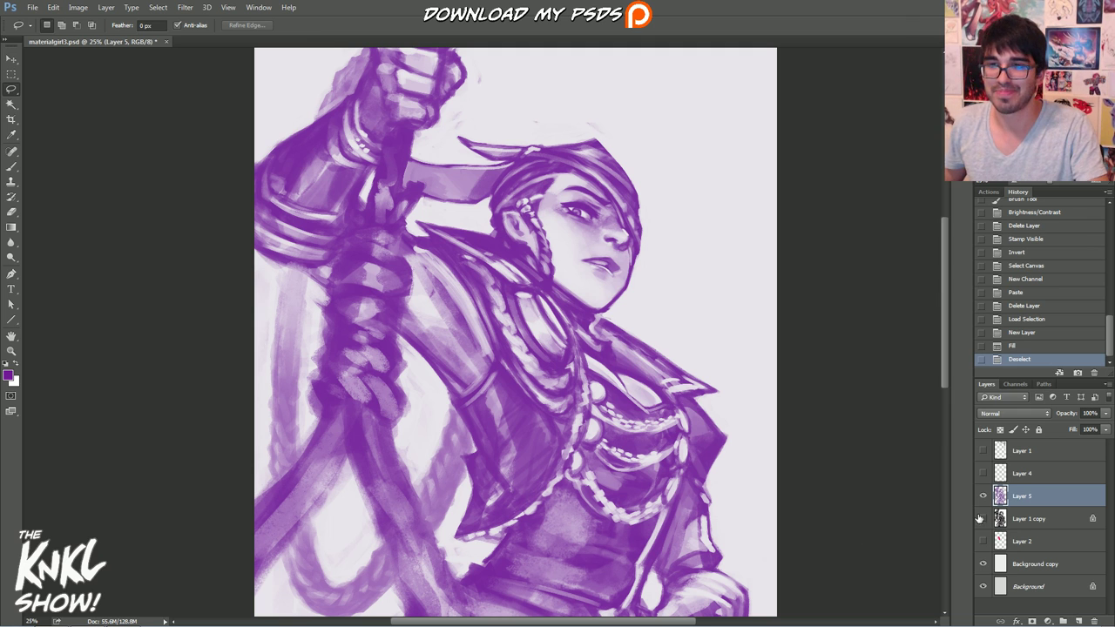
# Step: Darken Layer 5 with a Hue/Saturation adjustment, lowering Lightness to about -50
pyautogui.hotkey('ctrl', 'u')
pyautogui.moveTo(956, 358); pyautogui.dragTo(928, 362)
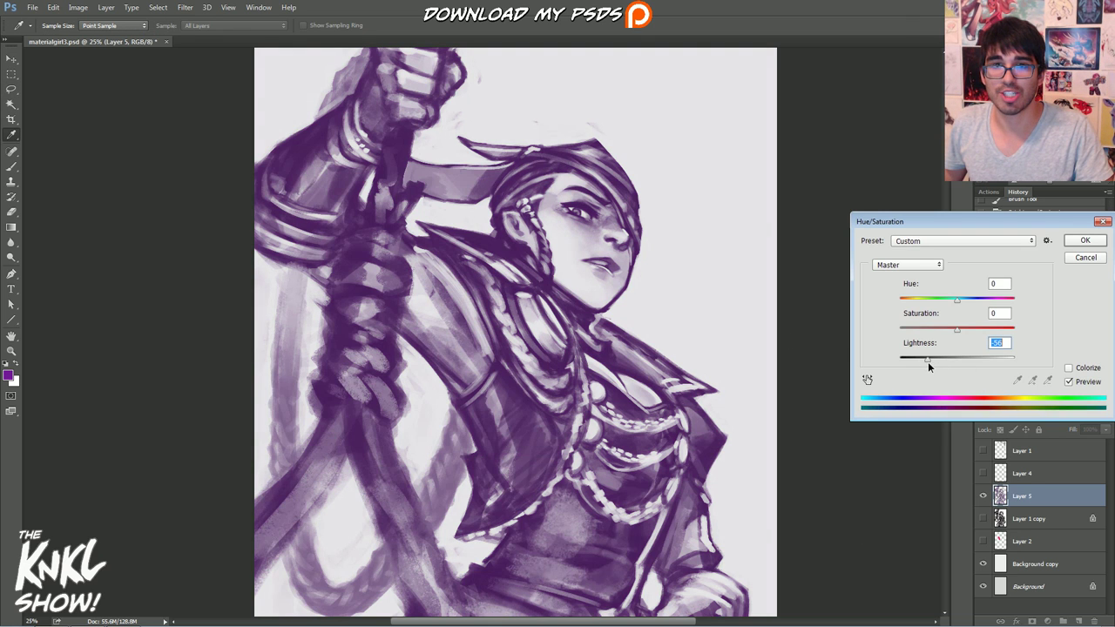
pyautogui.click(1085, 246)
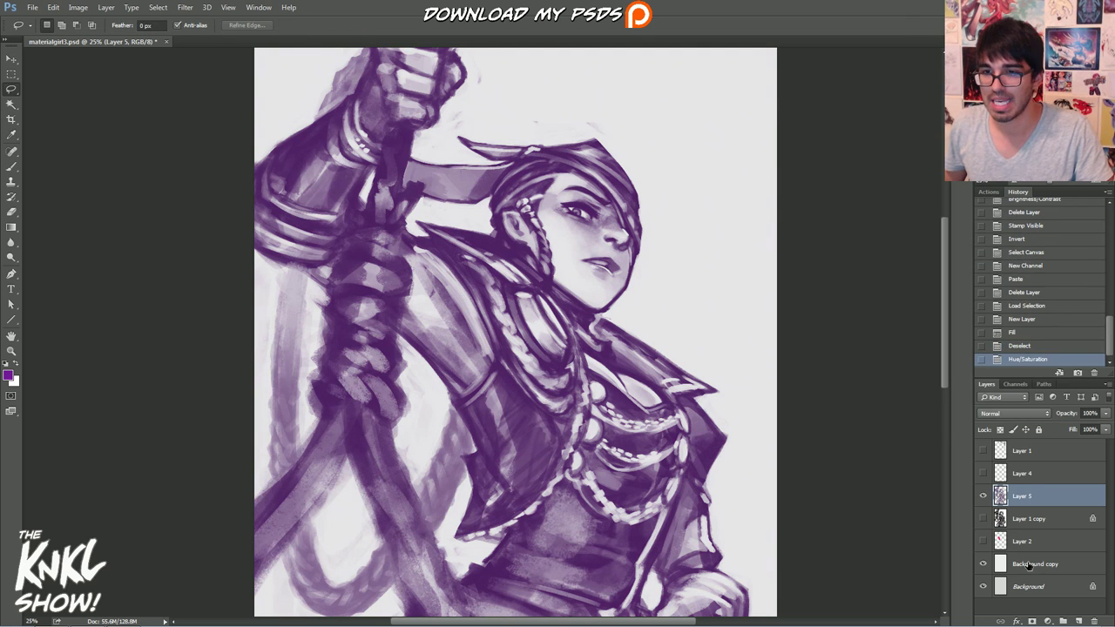
# Step: Fill the Background copy layer with the light orange fcbe65
pyautogui.click(1028, 566)
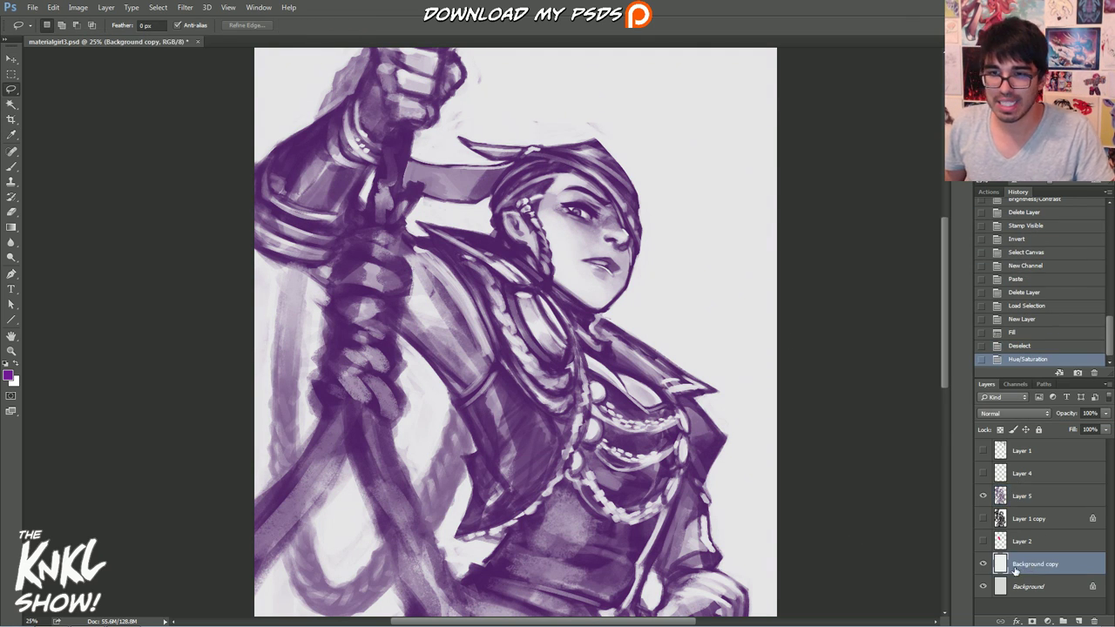
pyautogui.click(8, 375)
pyautogui.moveTo(799, 340); pyautogui.dragTo(795, 384)
pyautogui.click(728, 262)
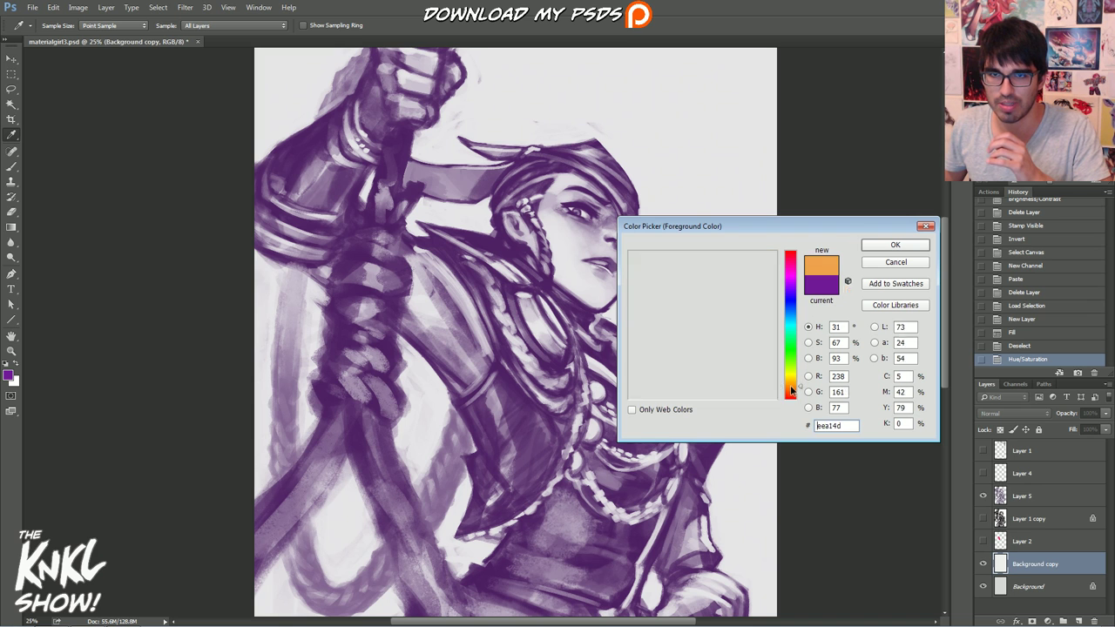
pyautogui.click(719, 252)
pyautogui.click(882, 247)
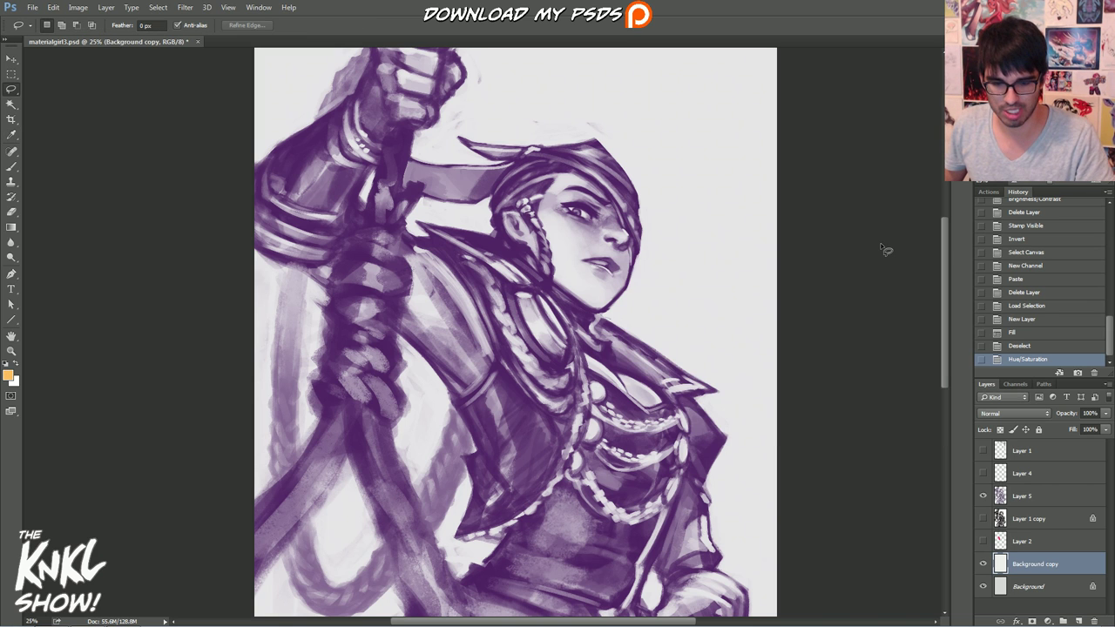
pyautogui.hotkey('alt', 'BackSpace')
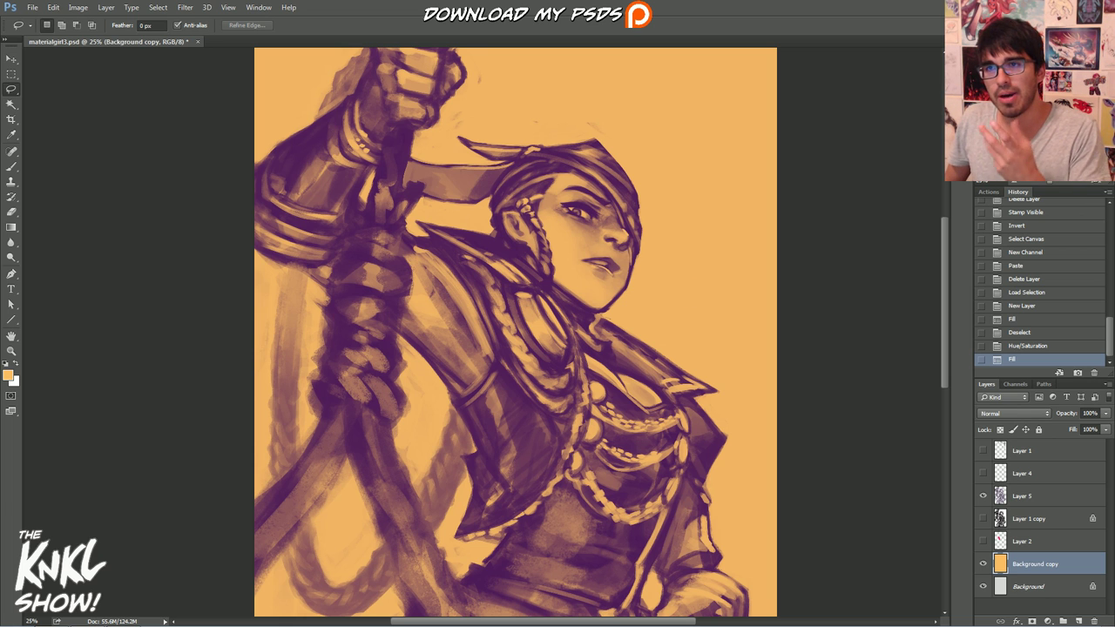
# Step: Show Layer 1 copy in place of Layer 5 and set its blend mode to Normal
pyautogui.hotkey('ctrl', '+')
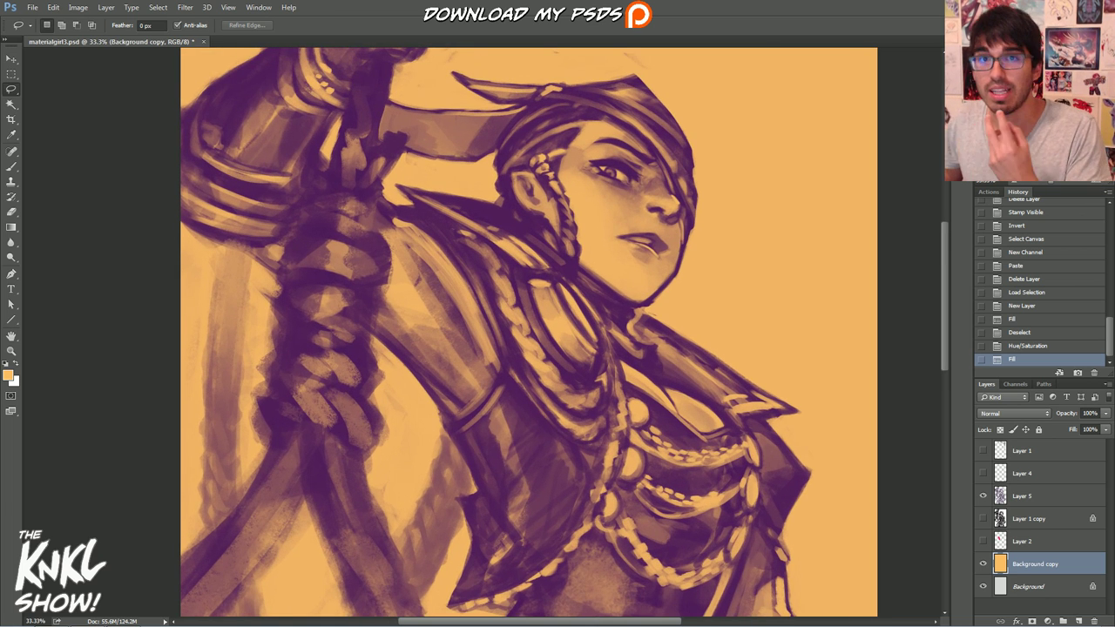
pyautogui.scroll(1, 557, 337)
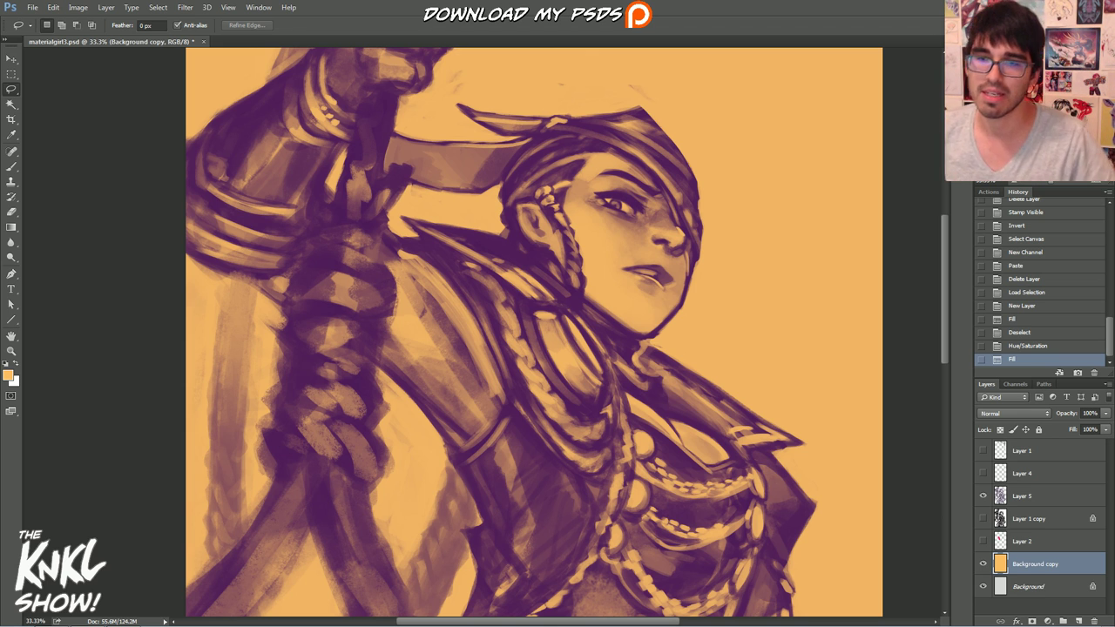
pyautogui.click(984, 496)
pyautogui.click(984, 518)
pyautogui.click(1029, 520)
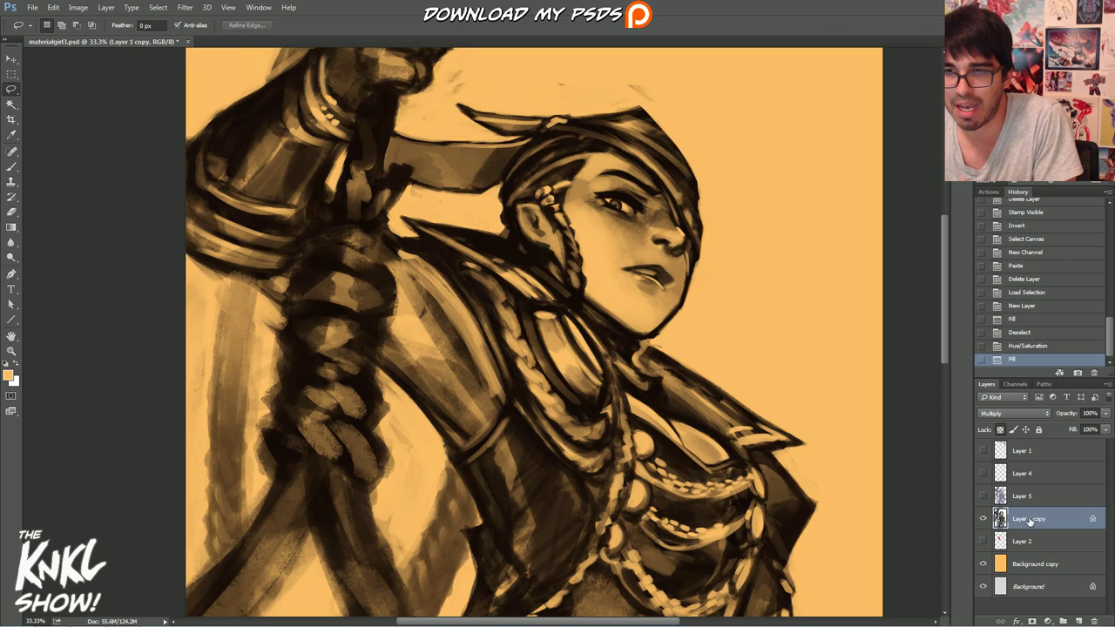
pyautogui.click(999, 416)
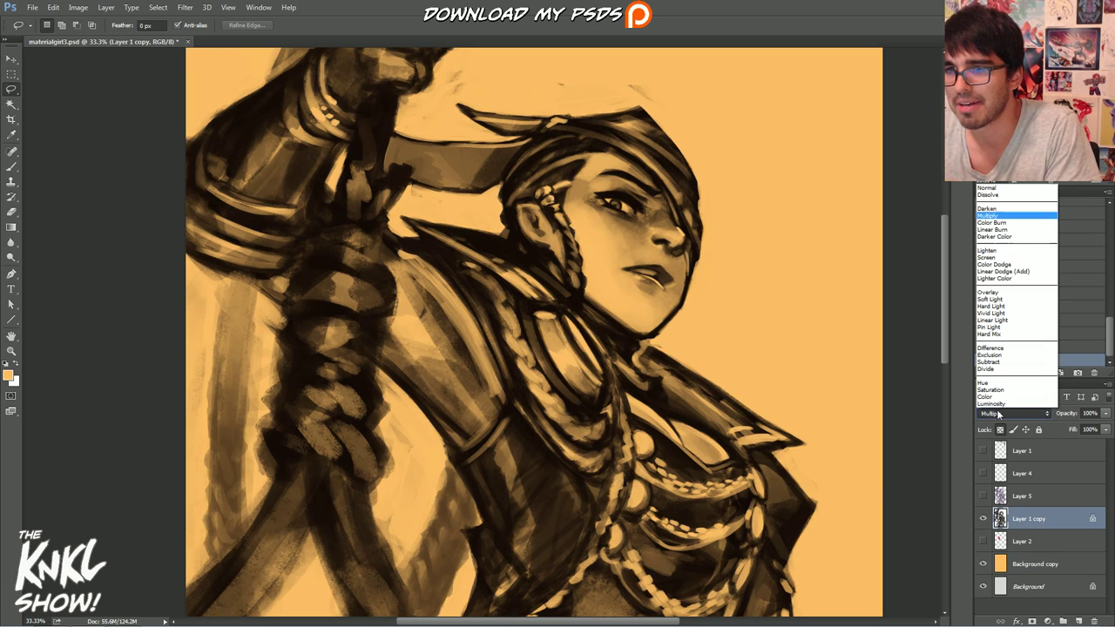
pyautogui.click(992, 188)
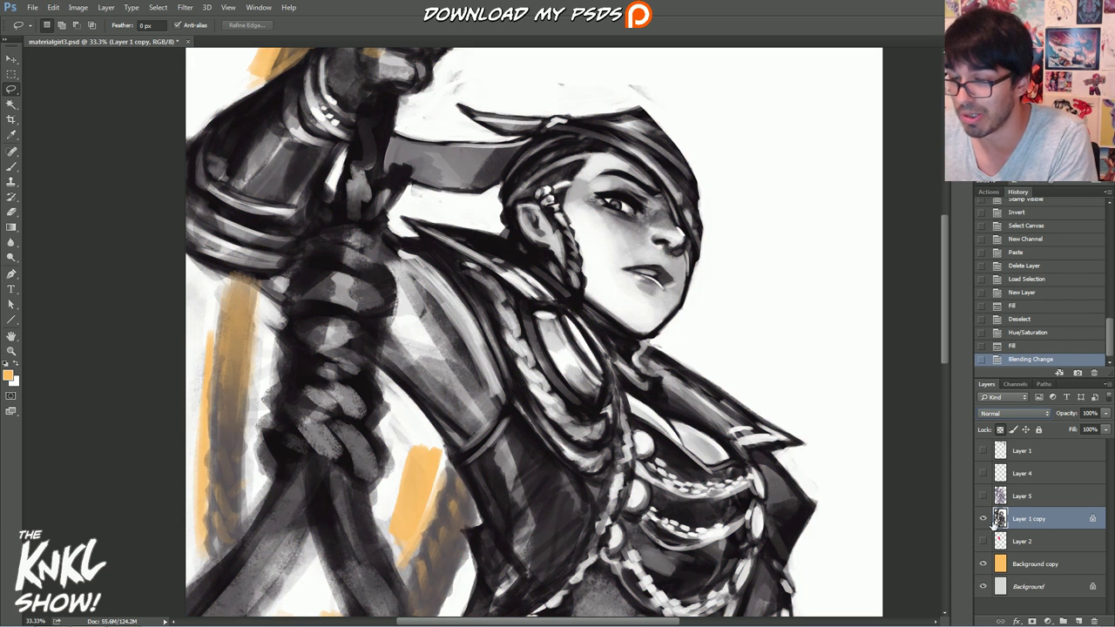
# Step: Switch Layer 1 copy to Multiply and back to Normal to compare how it blends over the orange
pyautogui.click(1004, 413)
pyautogui.click(991, 218)
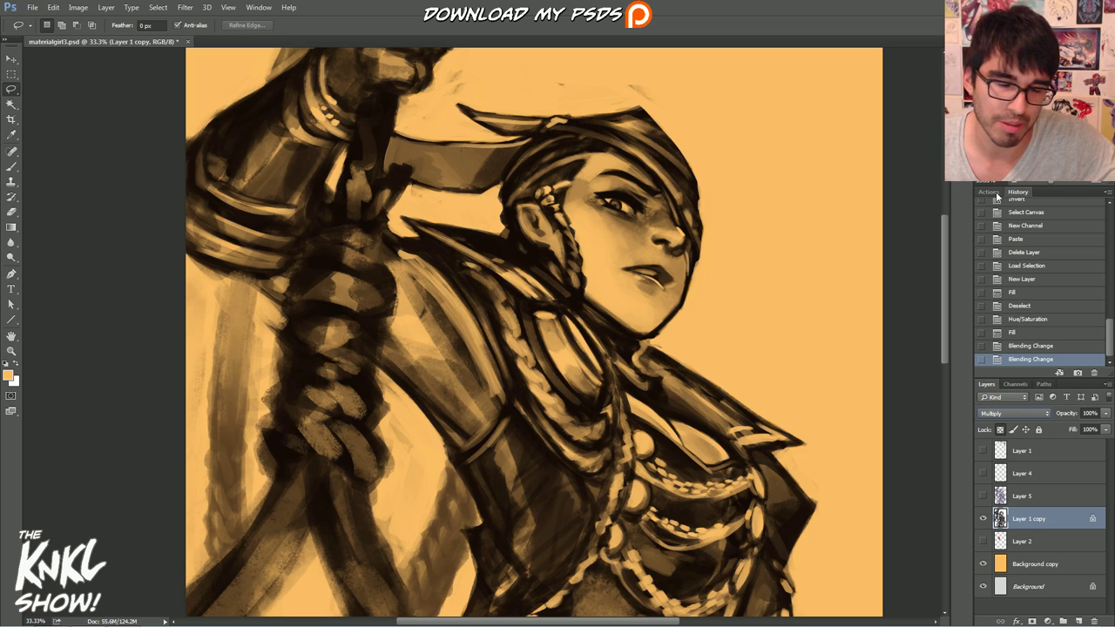
pyautogui.click(1015, 411)
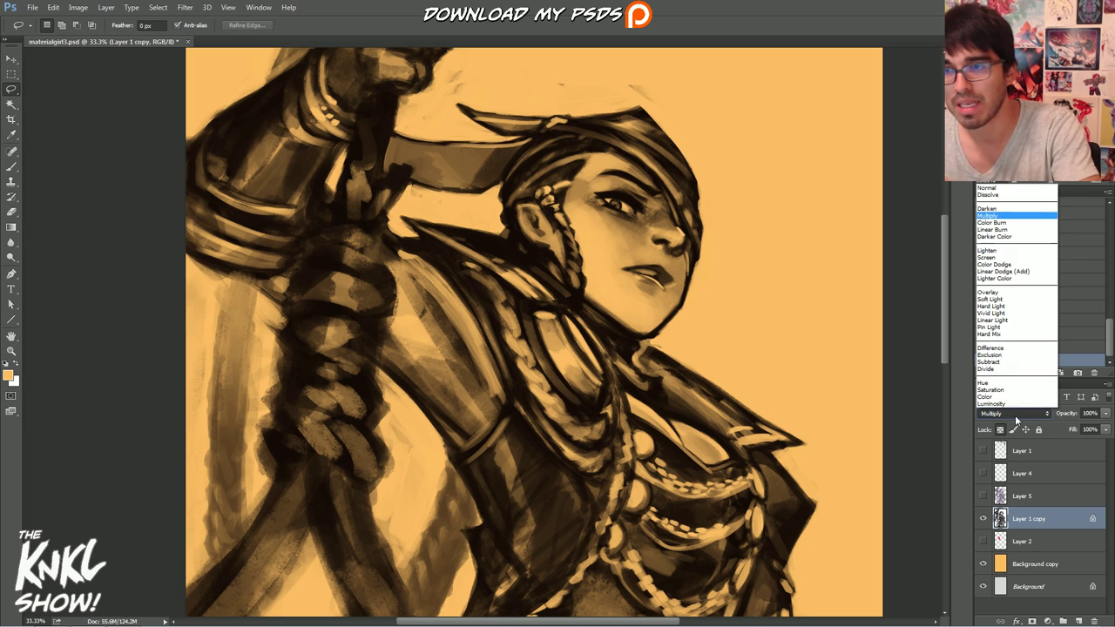
pyautogui.click(989, 186)
# Step: Hide Layer 1 copy, show Layer 5 again and make it the active layer
pyautogui.click(982, 518)
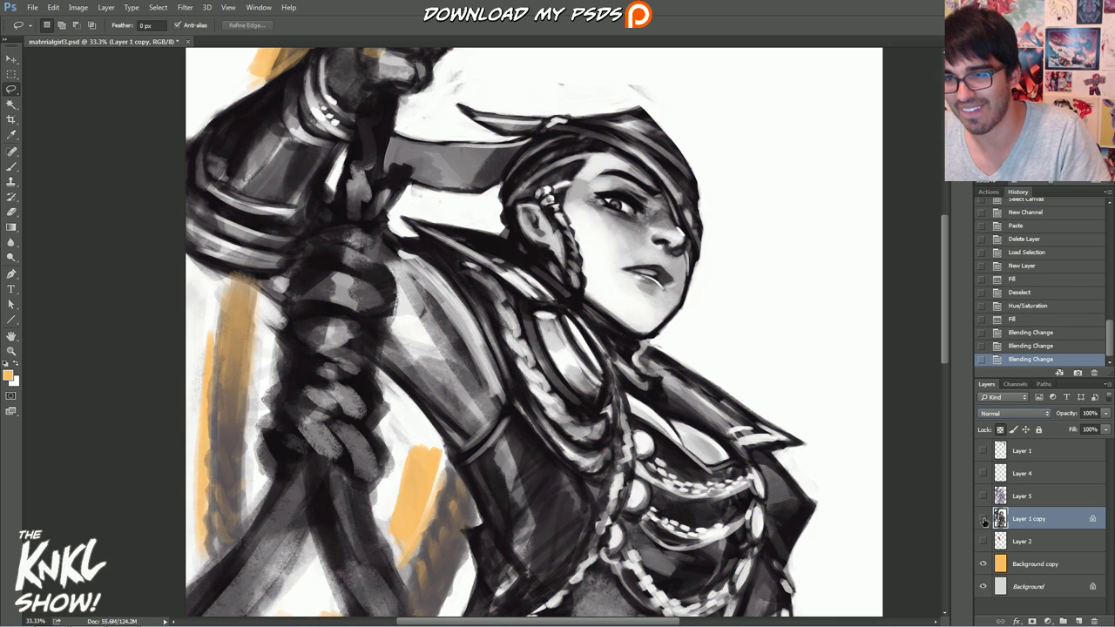
pyautogui.click(982, 518)
pyautogui.click(983, 496)
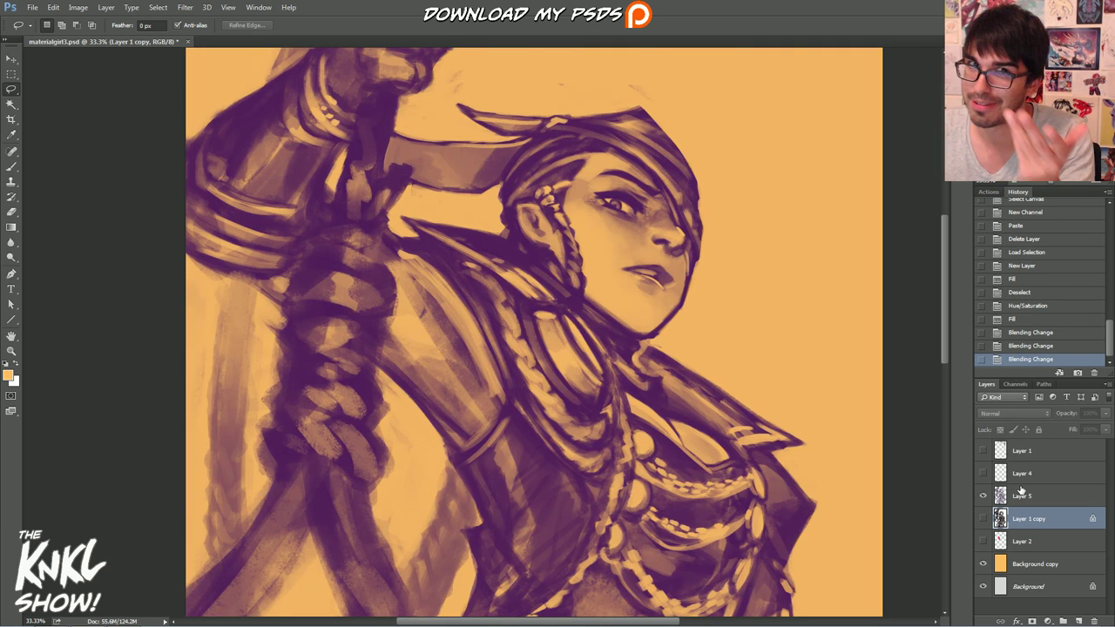
pyautogui.click(1038, 497)
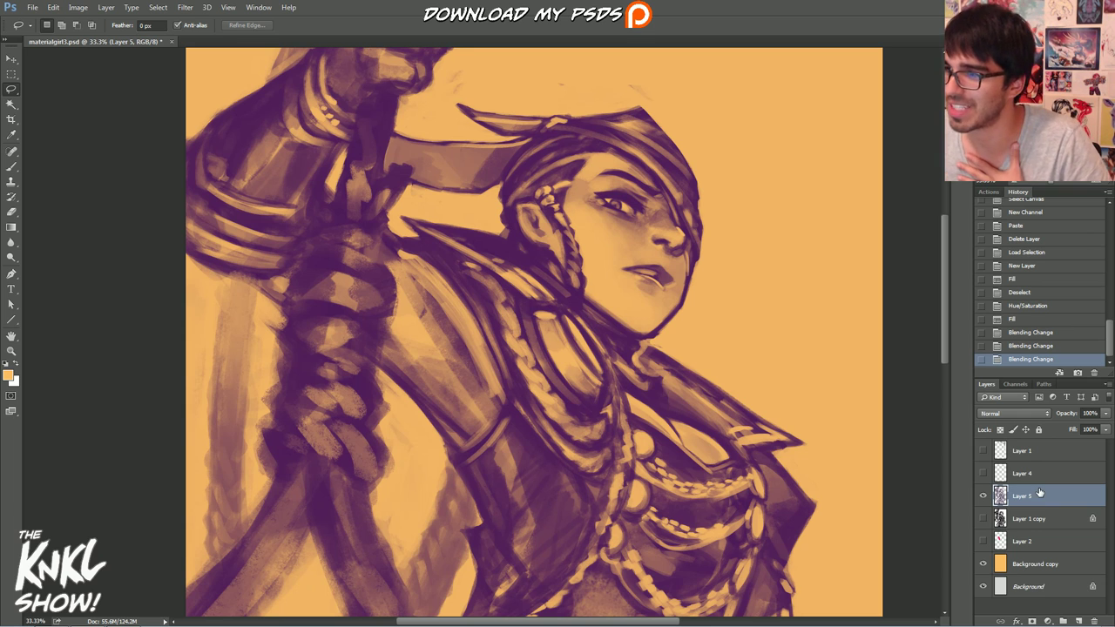
# Step: Set the foreground color to the very dark purple 2c172b
pyautogui.click(8, 376)
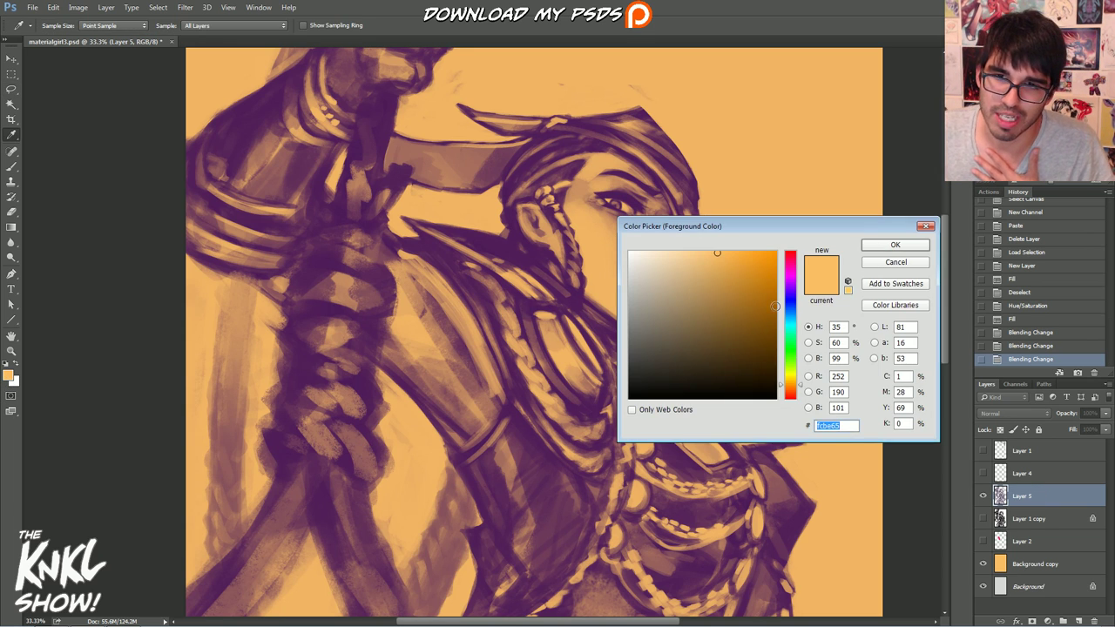
pyautogui.click(790, 275)
pyautogui.click(694, 372)
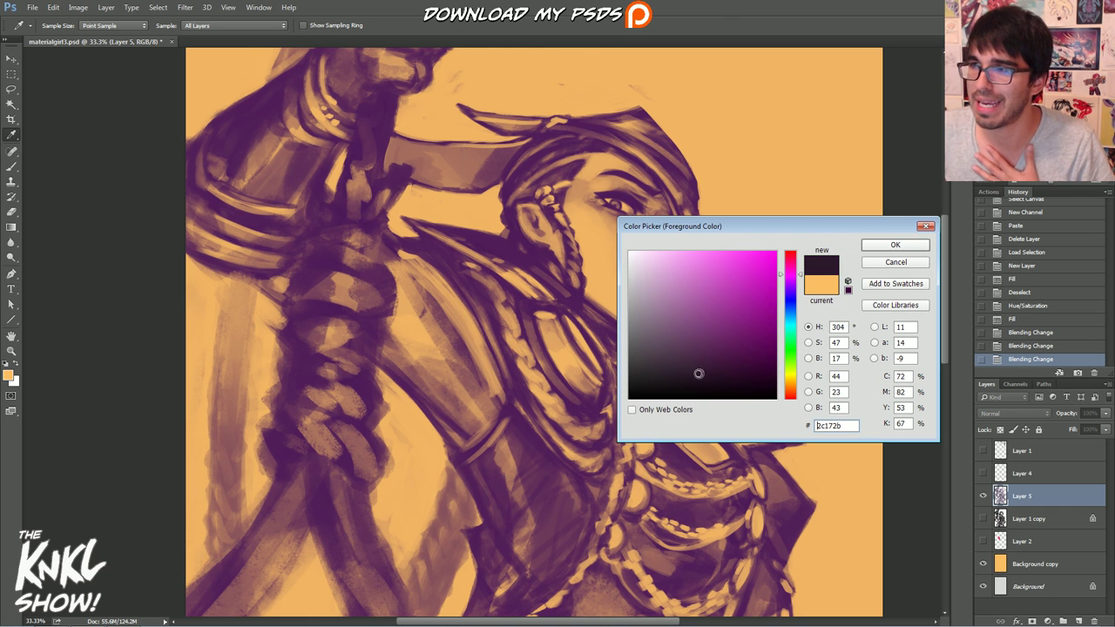
pyautogui.click(895, 245)
pyautogui.press('l')
# Step: Sample the purple from the headscarf and brush a simple cartoon face with eyes and hair strands beside the character's head on Layer 5
pyautogui.scroll(4, 540, 335)
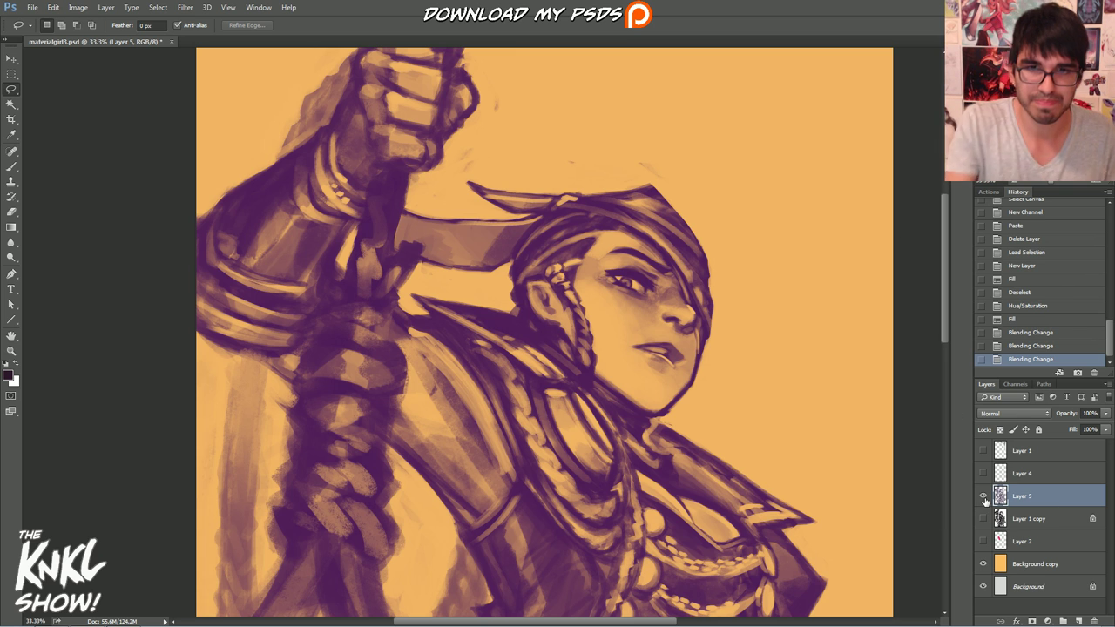
pyautogui.press('b')
pyautogui.keyDown('alt'); pyautogui.click(610, 216); pyautogui.keyUp('alt')
pyautogui.press('[')
pyautogui.press('[')
pyautogui.moveTo(783, 106)
pyautogui.mouseDown()
pyautogui.moveTo(778, 212)
pyautogui.moveTo(849, 178)
pyautogui.moveTo(843, 136)
pyautogui.moveTo(822, 148)
pyautogui.moveTo(827, 139)
pyautogui.moveTo(781, 134)
pyautogui.moveTo(781, 157)
pyautogui.moveTo(815, 90)
pyautogui.moveTo(793, 127)
pyautogui.mouseUp()
pyautogui.press(']')
pyautogui.moveTo(820, 93)
pyautogui.mouseDown()
pyautogui.moveTo(871, 130)
pyautogui.moveTo(831, 87)
pyautogui.moveTo(775, 106)
pyautogui.mouseUp()
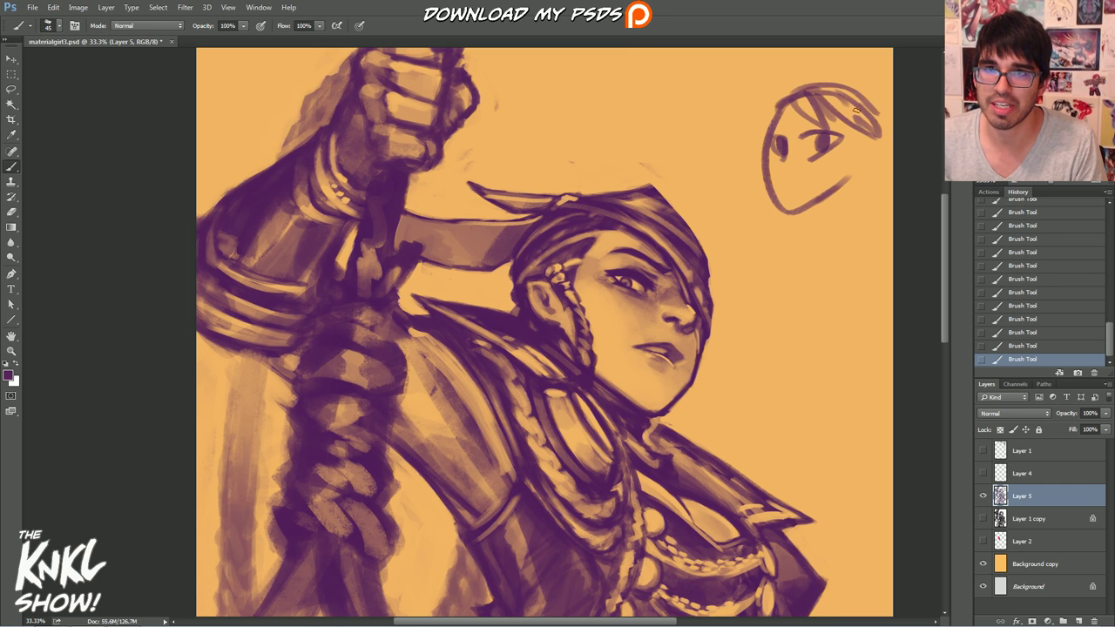
# Step: Extend the doodle's jawline up its far side and shade in its hair with the brush
pyautogui.moveTo(834, 193); pyautogui.dragTo(862, 141)
pyautogui.press(']')
pyautogui.press('[')
pyautogui.moveTo(823, 89)
pyautogui.mouseDown()
pyautogui.moveTo(794, 125)
pyautogui.moveTo(875, 130)
pyautogui.moveTo(849, 117)
pyautogui.mouseUp()
pyautogui.moveTo(849, 110)
pyautogui.mouseDown()
pyautogui.moveTo(871, 135)
pyautogui.moveTo(846, 115)
pyautogui.moveTo(878, 129)
pyautogui.mouseUp()
# Step: Erase light streaks into the doodle's hair
pyautogui.press('[')
pyautogui.press('[')
pyautogui.press('[')
pyautogui.press('[')
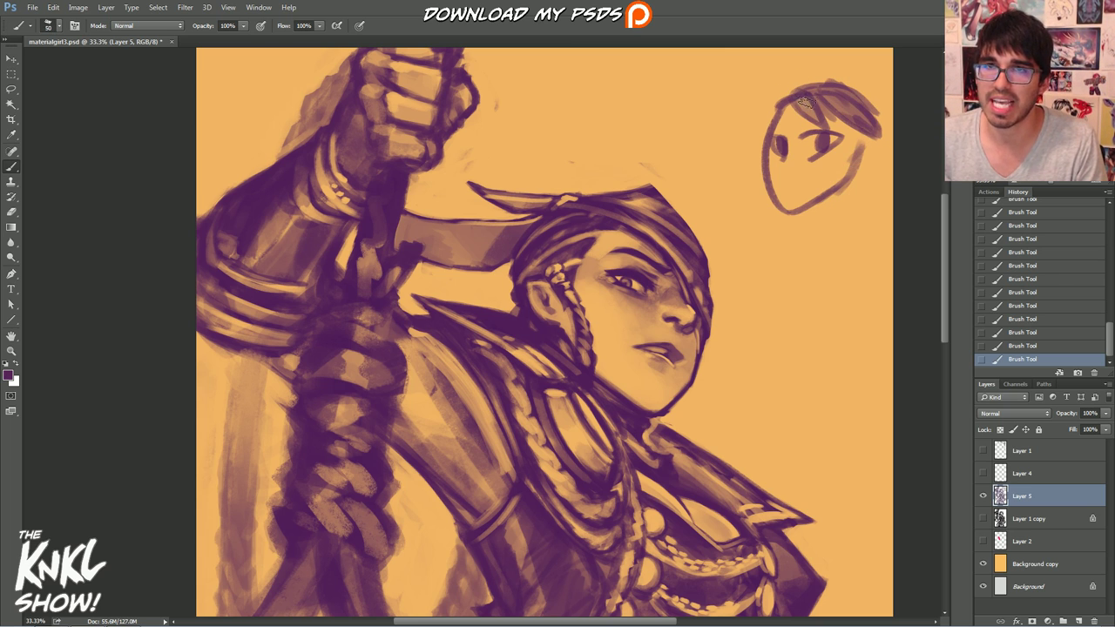
pyautogui.press('e')
pyautogui.click(795, 105)
pyautogui.click(808, 105)
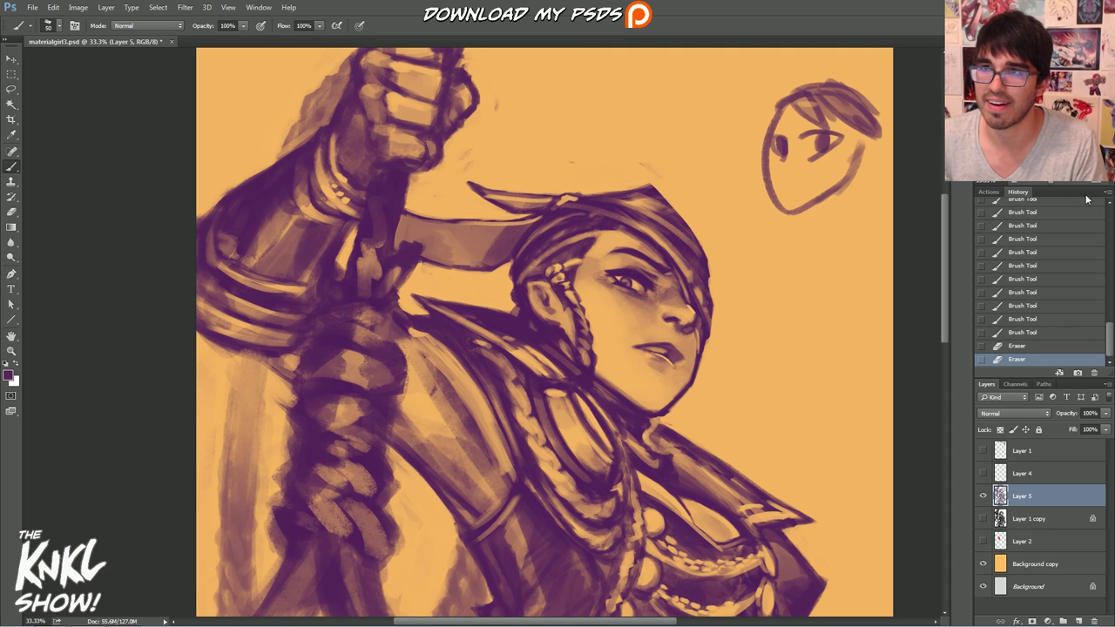
pyautogui.scroll(1, 795, 104)
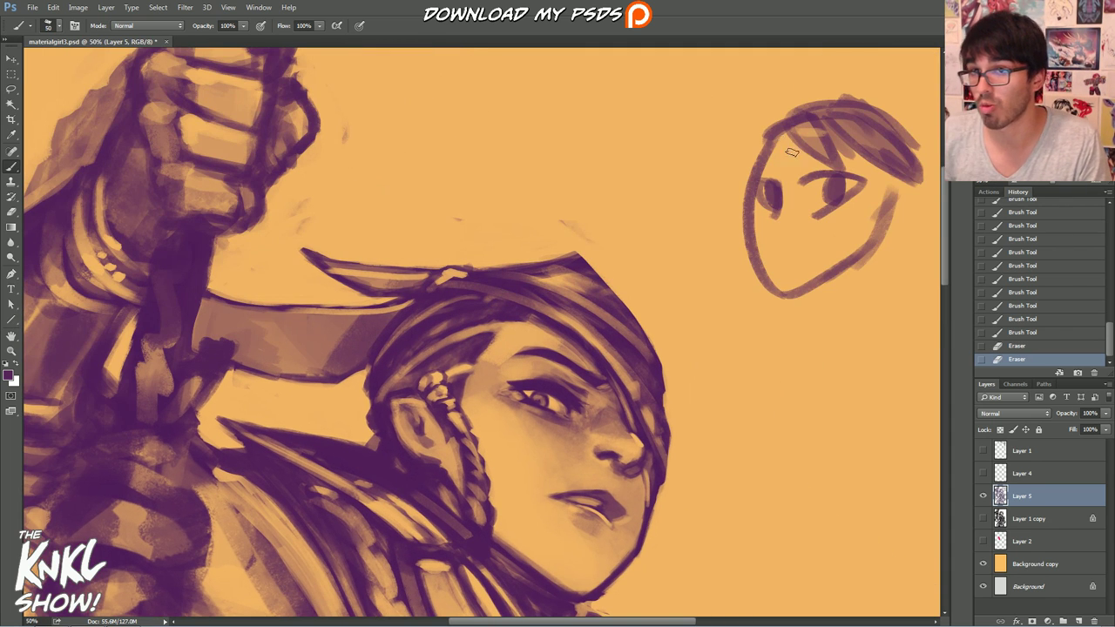
pyautogui.moveTo(789, 133); pyautogui.dragTo(877, 134)
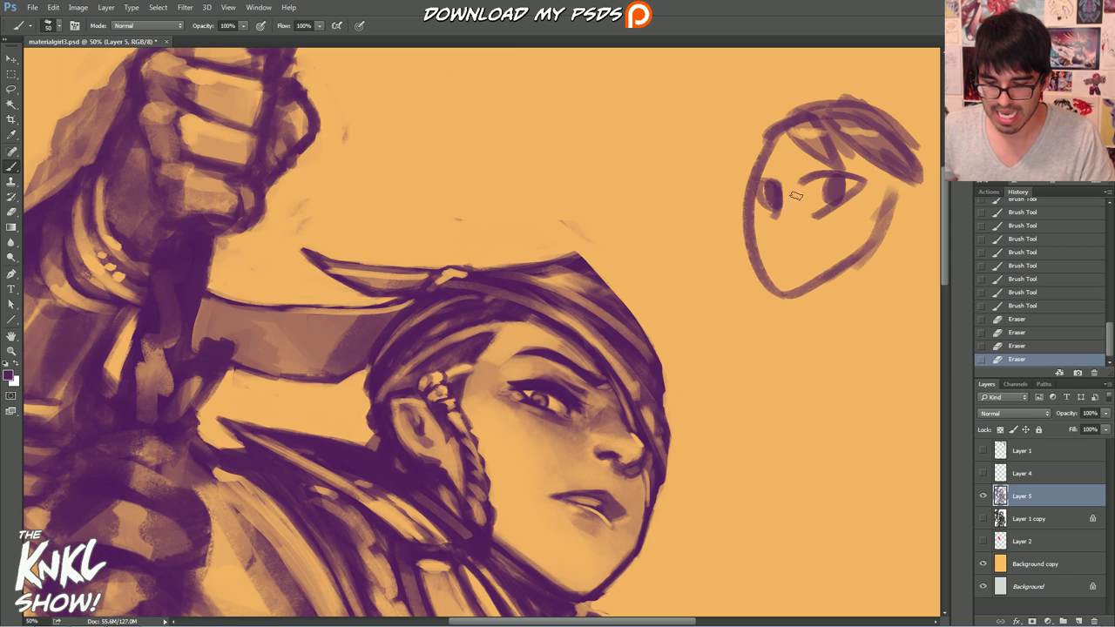
# Step: Add hair over the doodle's near temple and crown, and strengthen the far side of its face
pyautogui.moveTo(766, 154)
pyautogui.mouseDown()
pyautogui.moveTo(749, 162)
pyautogui.moveTo(777, 139)
pyautogui.mouseUp()
pyautogui.moveTo(749, 151)
pyautogui.mouseDown()
pyautogui.moveTo(816, 103)
pyautogui.moveTo(850, 99)
pyautogui.mouseUp()
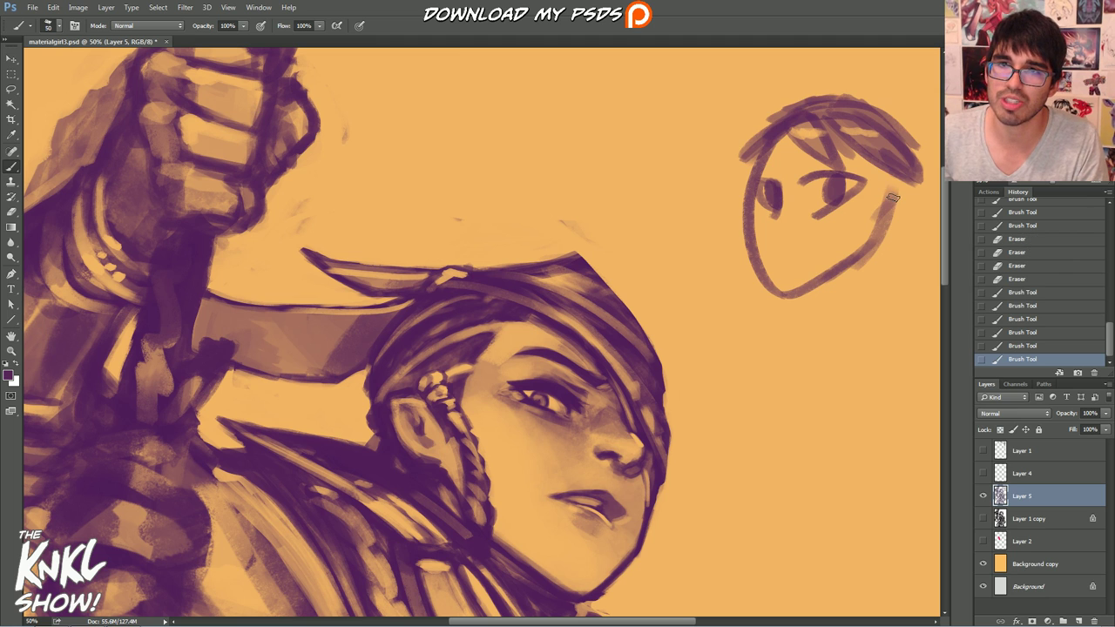
pyautogui.moveTo(897, 185); pyautogui.dragTo(823, 296)
# Step: Paint the doodle's neck and a shaded collar below its jaw, erasing a little along the jawline
pyautogui.moveTo(882, 235); pyautogui.dragTo(840, 359)
pyautogui.moveTo(826, 285); pyautogui.dragTo(764, 364)
pyautogui.moveTo(849, 300); pyautogui.dragTo(812, 326)
pyautogui.moveTo(857, 261); pyautogui.dragTo(788, 376)
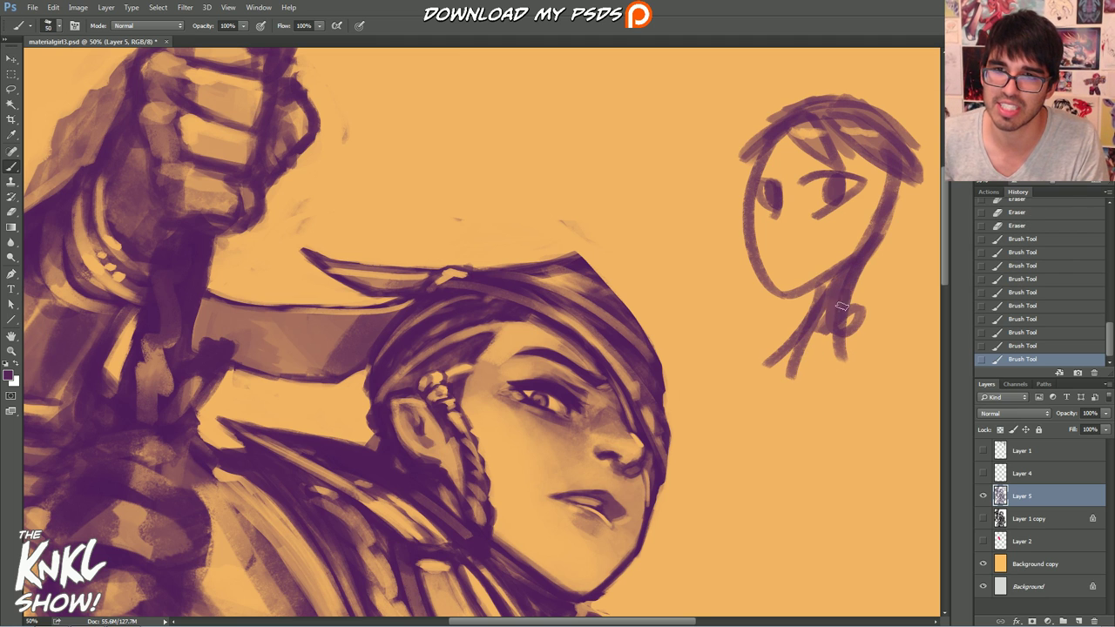
pyautogui.moveTo(826, 322); pyautogui.dragTo(875, 349)
pyautogui.moveTo(828, 300); pyautogui.dragTo(904, 314)
pyautogui.moveTo(841, 330); pyautogui.dragTo(791, 367)
pyautogui.moveTo(875, 310); pyautogui.dragTo(846, 352)
pyautogui.press('e')
pyautogui.moveTo(854, 270)
pyautogui.mouseDown()
pyautogui.moveTo(820, 331)
pyautogui.moveTo(856, 311)
pyautogui.moveTo(831, 296)
pyautogui.moveTo(809, 316)
pyautogui.moveTo(840, 299)
pyautogui.moveTo(830, 311)
pyautogui.moveTo(849, 331)
pyautogui.moveTo(820, 329)
pyautogui.moveTo(857, 326)
pyautogui.moveTo(862, 272)
pyautogui.moveTo(844, 281)
pyautogui.moveTo(860, 314)
pyautogui.moveTo(878, 235)
pyautogui.mouseUp()
pyautogui.press('b')
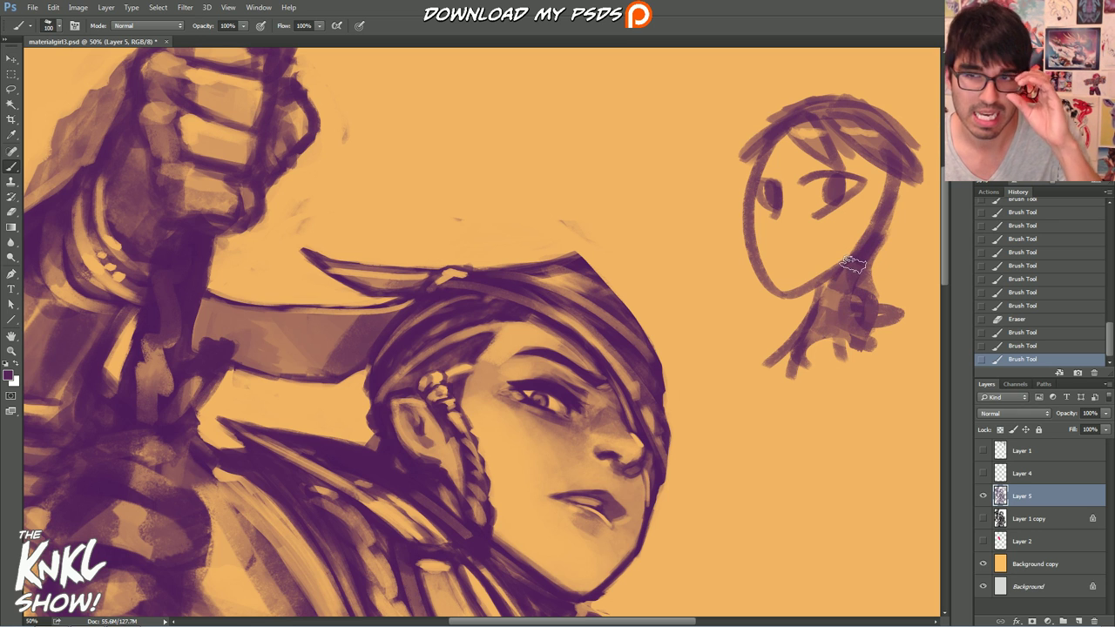
# Step: Draw the doodle's mouth and nose with a smaller brush
pyautogui.press('[')
pyautogui.press('[')
pyautogui.press('[')
pyautogui.press('[')
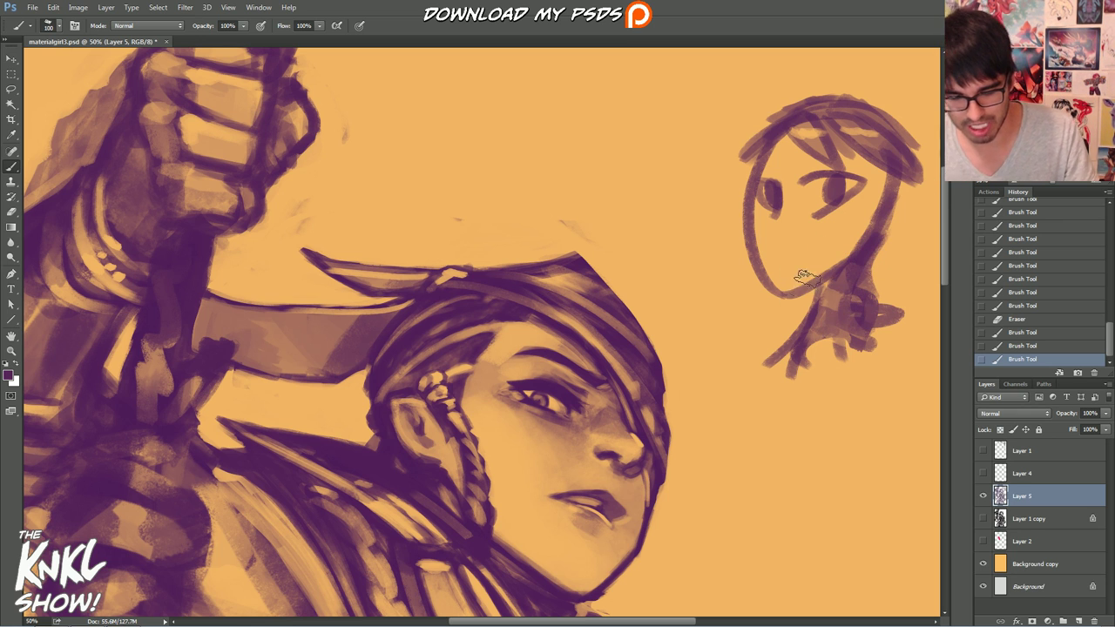
pyautogui.press('[')
pyautogui.moveTo(773, 262); pyautogui.dragTo(836, 255)
pyautogui.moveTo(771, 232); pyautogui.dragTo(818, 228)
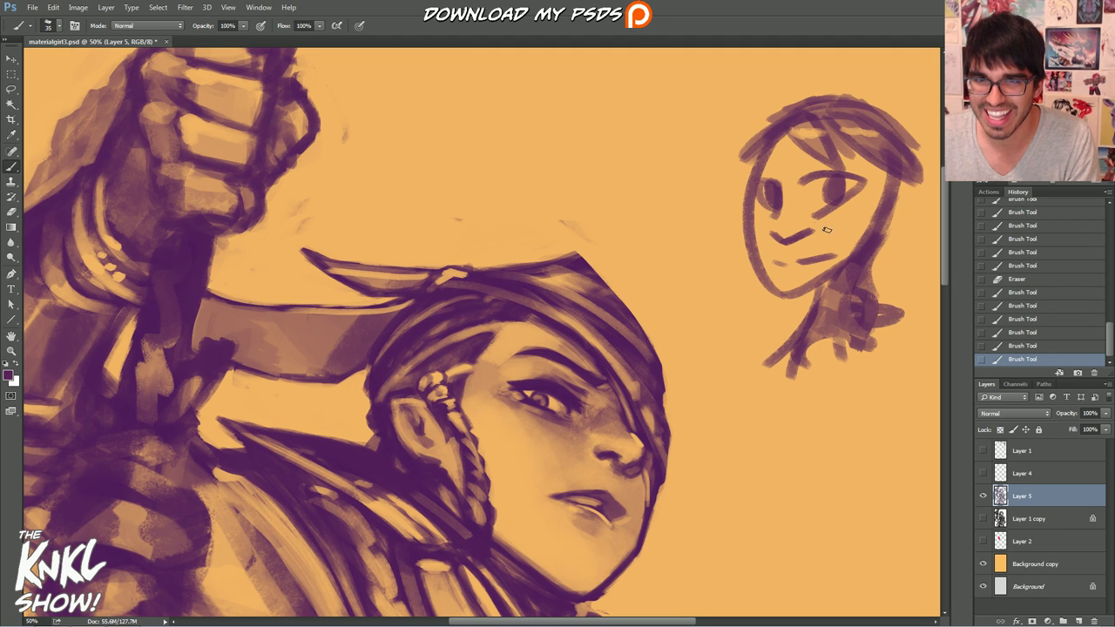
# Step: Undo the doodle's nose strokes, draw its eyebrows, and redraw the outer brow as a flatter arc
pyautogui.click(1024, 347)
pyautogui.moveTo(840, 166)
pyautogui.mouseDown()
pyautogui.moveTo(790, 155)
pyautogui.moveTo(737, 167)
pyautogui.moveTo(707, 213)
pyautogui.mouseUp()
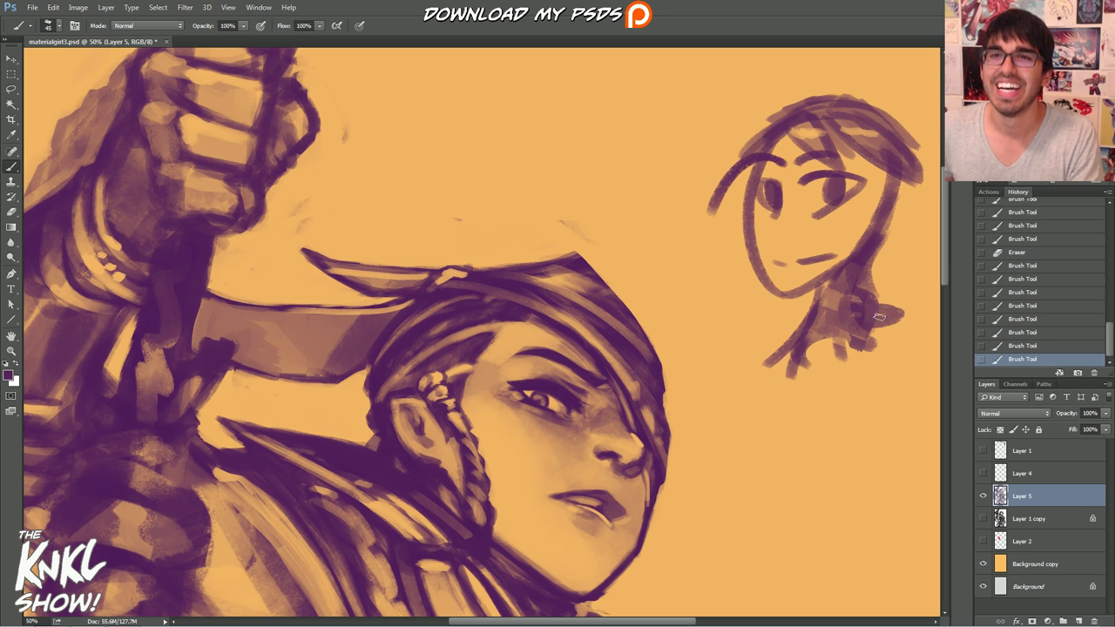
pyautogui.click(1024, 346)
pyautogui.moveTo(763, 157); pyautogui.dragTo(708, 184)
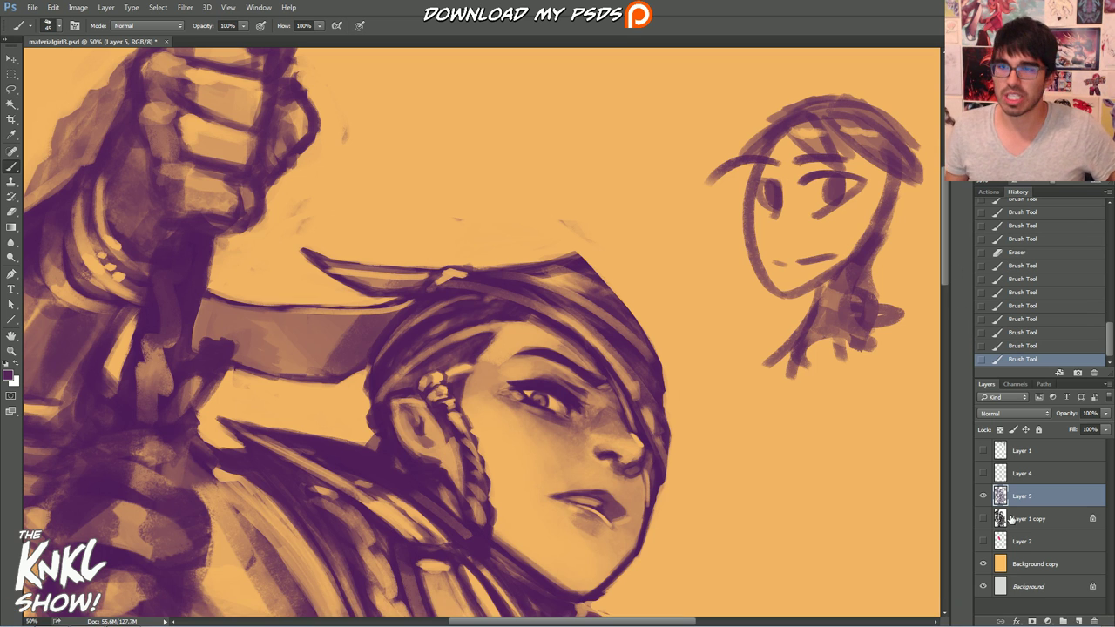
# Step: Lasso around the whole doodle head, clear it from Layer 5, and deselect
pyautogui.moveTo(522, 348); pyautogui.dragTo(556, 308)
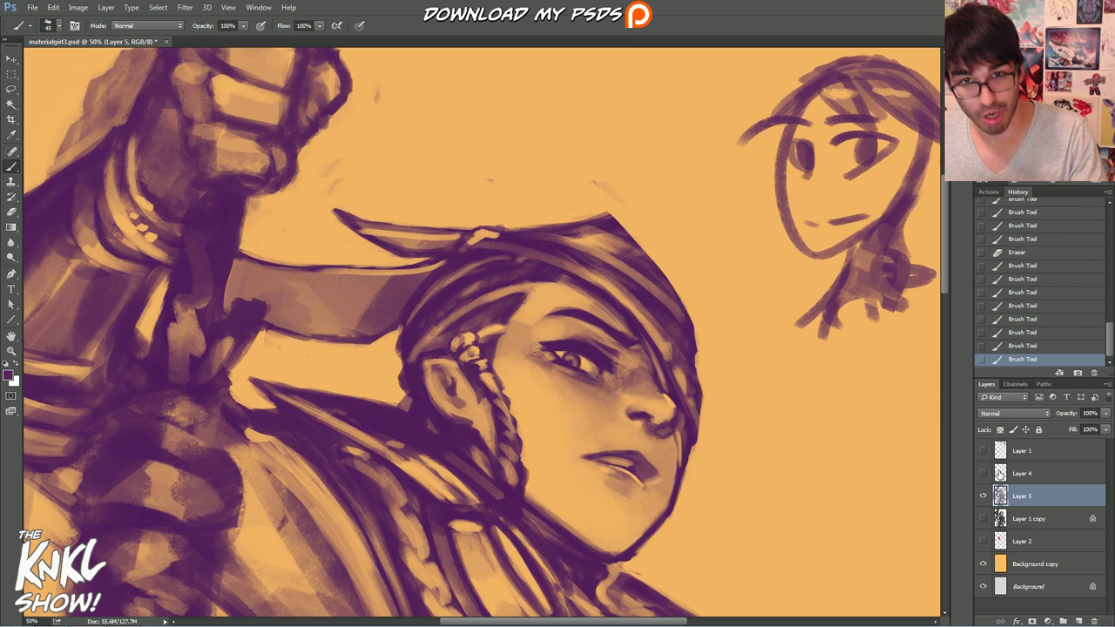
pyautogui.hotkey('ctrl', '-')
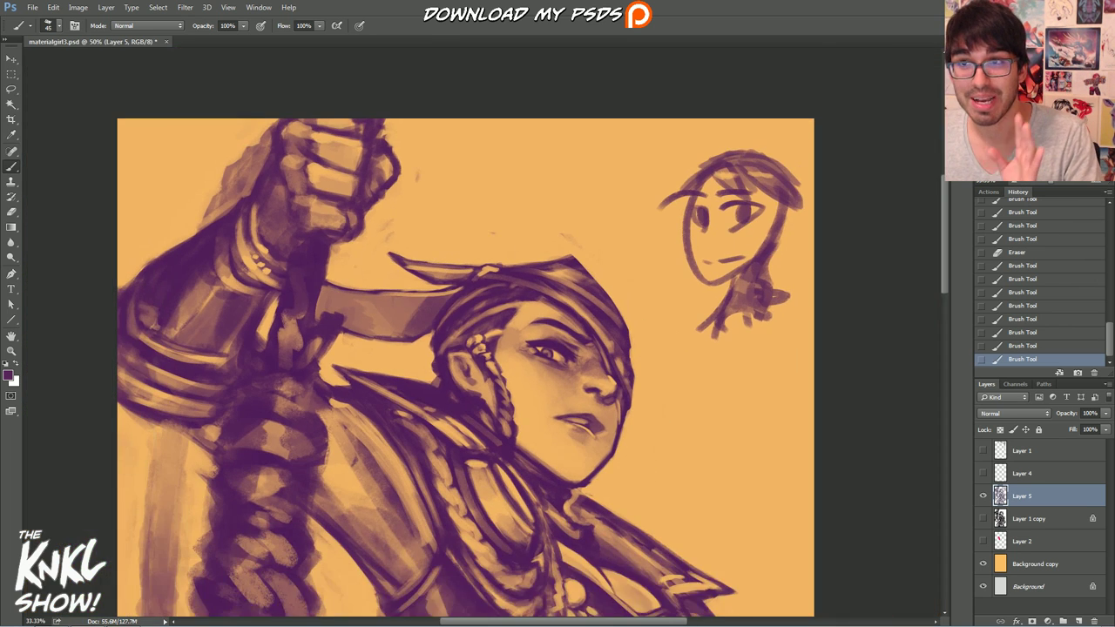
pyautogui.press('l')
pyautogui.moveTo(582, 49)
pyautogui.mouseDown()
pyautogui.moveTo(585, 218)
pyautogui.moveTo(834, 93)
pyautogui.mouseUp()
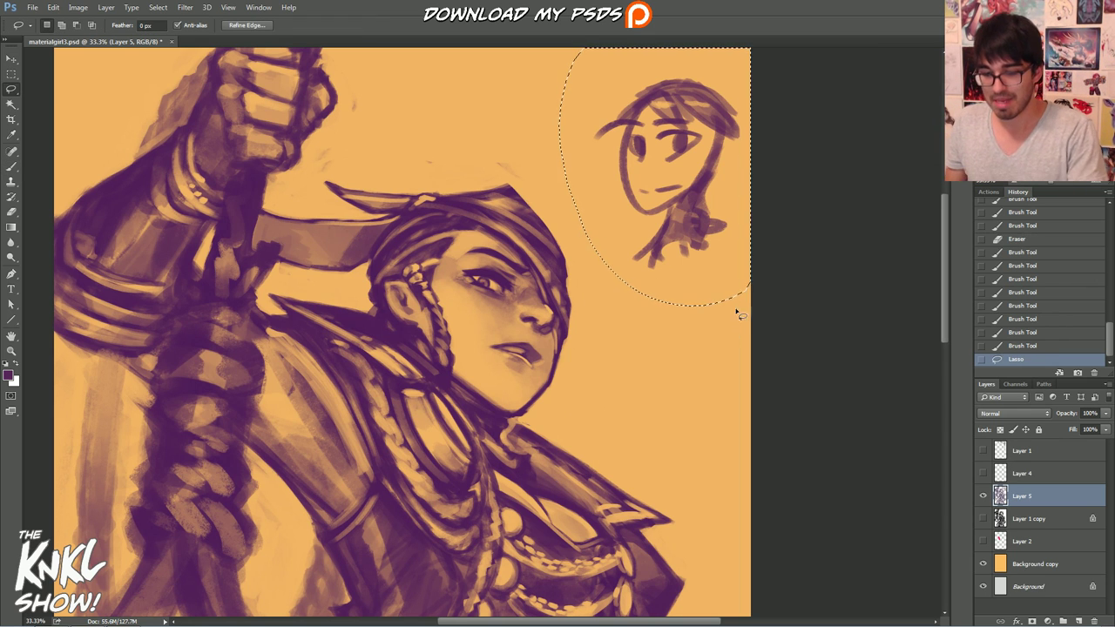
pyautogui.press('Delete')
pyautogui.hotkey('ctrl', 'd')
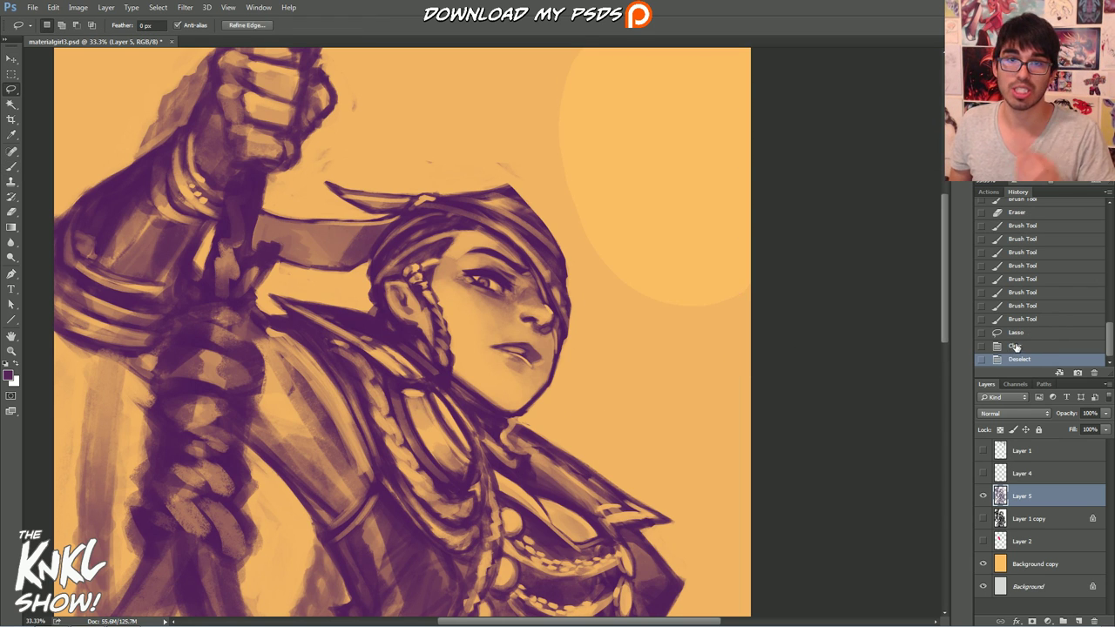
# Step: Step back through the history to the partly drawn doodle, and return to the canvas with the doodle area cleared
pyautogui.click(1023, 318)
pyautogui.scroll(3, 1030, 335)
pyautogui.click(1030, 336)
pyautogui.scroll(-2, 1037, 335)
pyautogui.click(1024, 284)
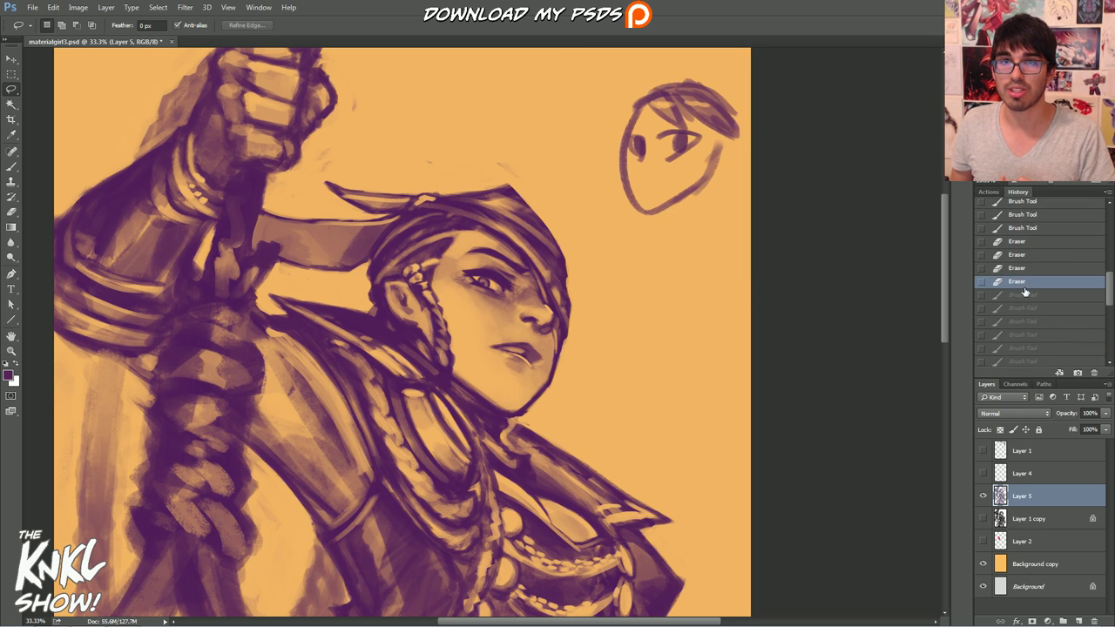
pyautogui.click(1023, 230)
pyautogui.scroll(3, 1027, 253)
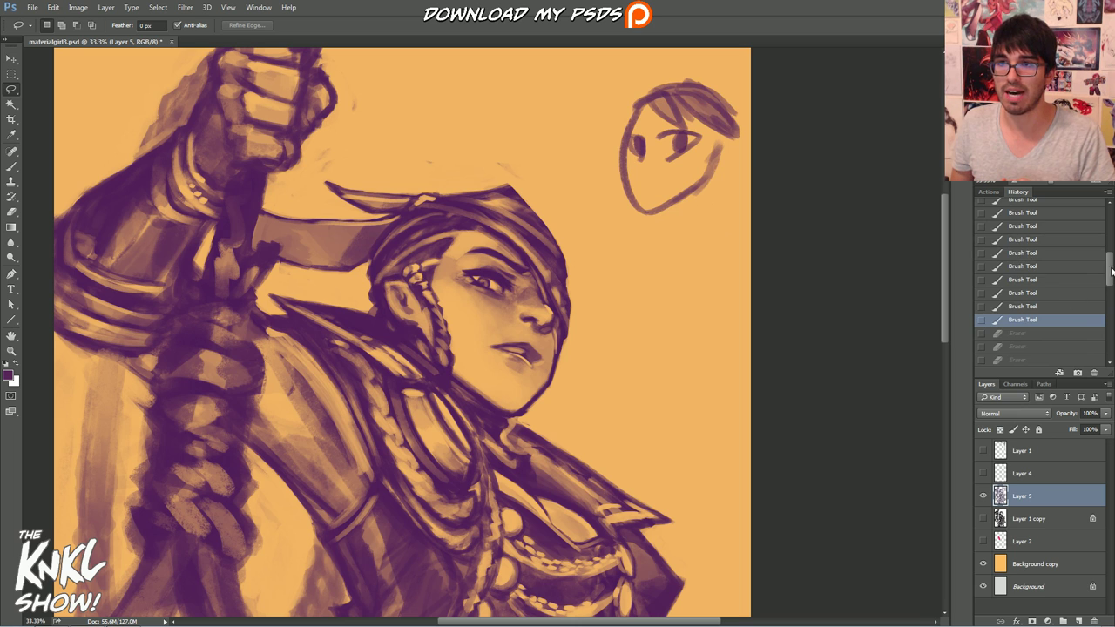
pyautogui.moveTo(697, 296); pyautogui.dragTo(688, 288)
pyautogui.press('Delete')
pyautogui.hotkey('ctrl', 'd')
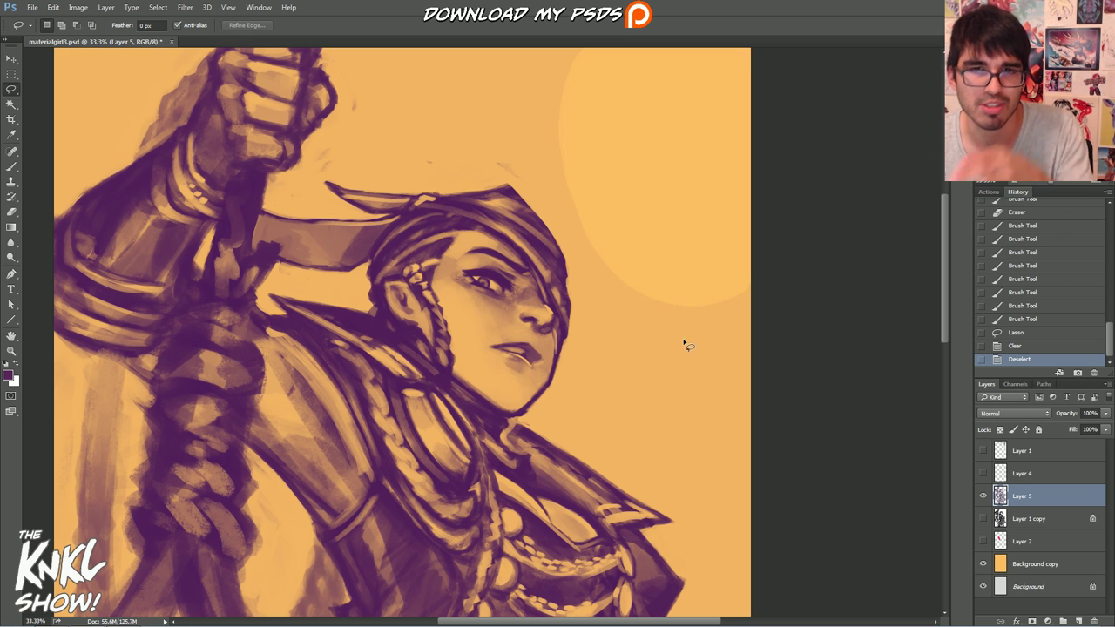
# Step: Roll the history back to the Blending Change state from before the doodle was started
pyautogui.click(1027, 319)
pyautogui.scroll(3, 1028, 313)
pyautogui.click(1042, 270)
pyautogui.click(1019, 312)
pyautogui.scroll(-2, 1020, 300)
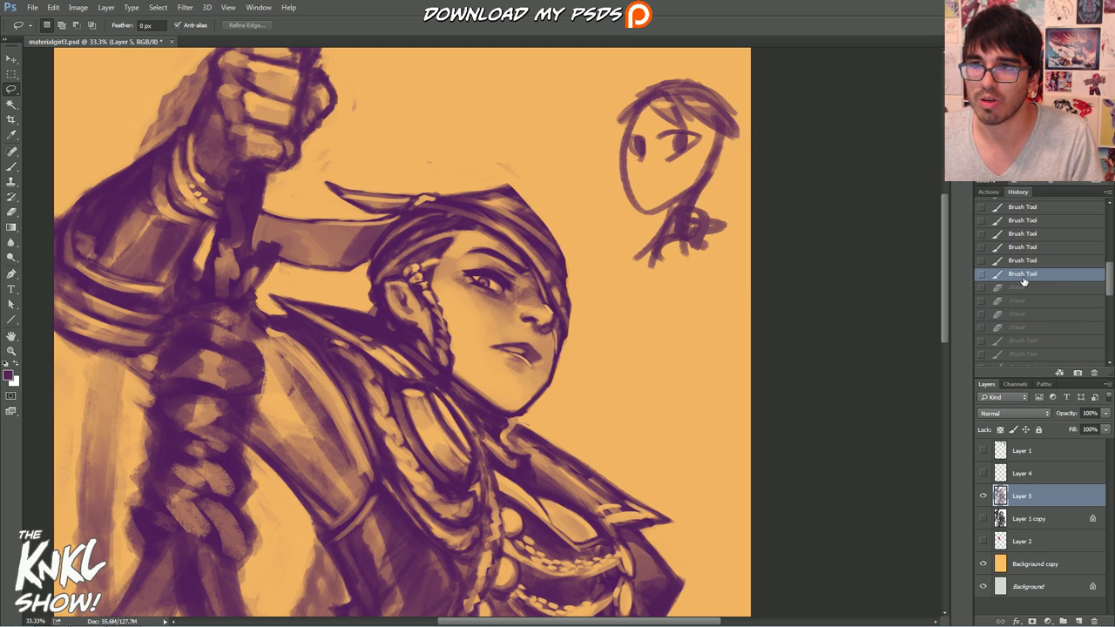
pyautogui.click(1026, 265)
pyautogui.scroll(4, 1032, 252)
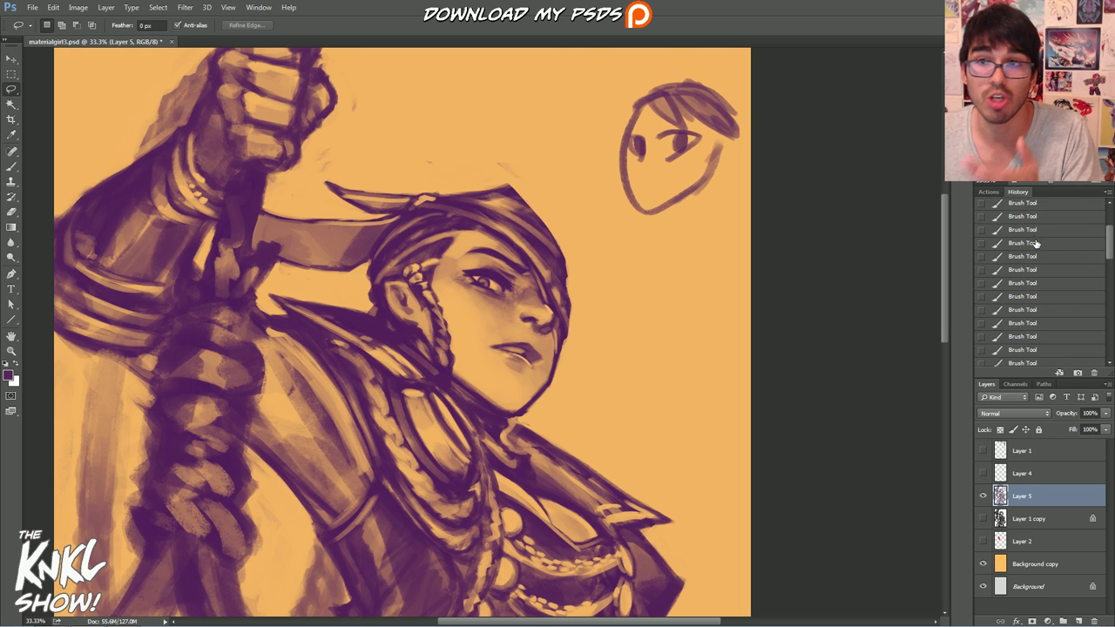
pyautogui.scroll(2, 1099, 236)
pyautogui.click(1031, 203)
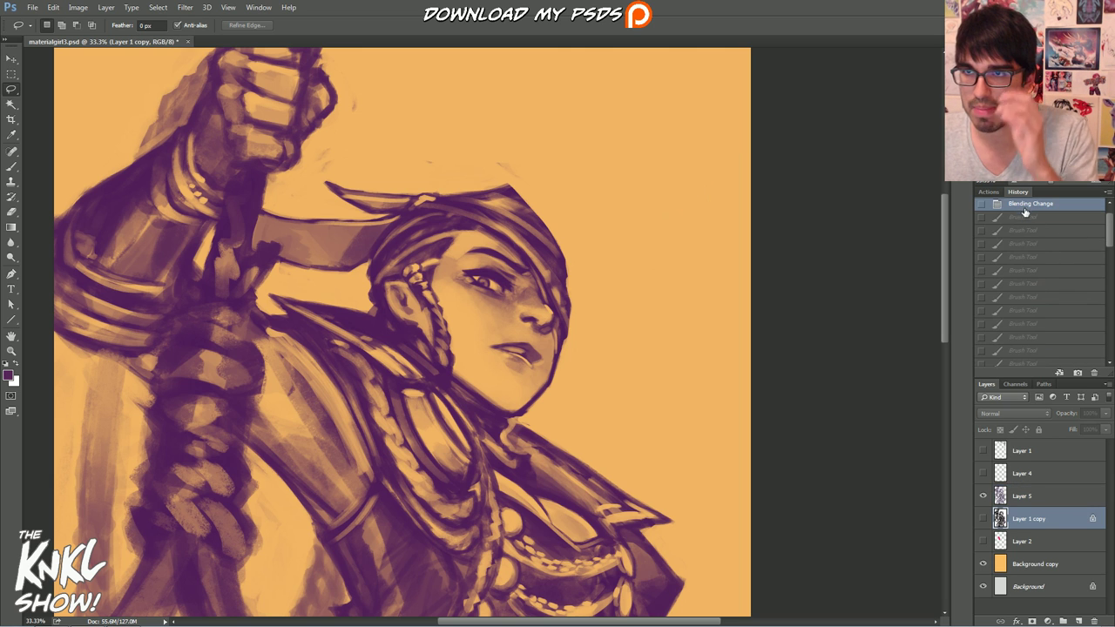
# Step: Compare the grayscale painting's background with pure white in the color picker, showing Layer 1 copy instead of Layer 5 during the check
pyautogui.click(983, 495)
pyautogui.click(982, 518)
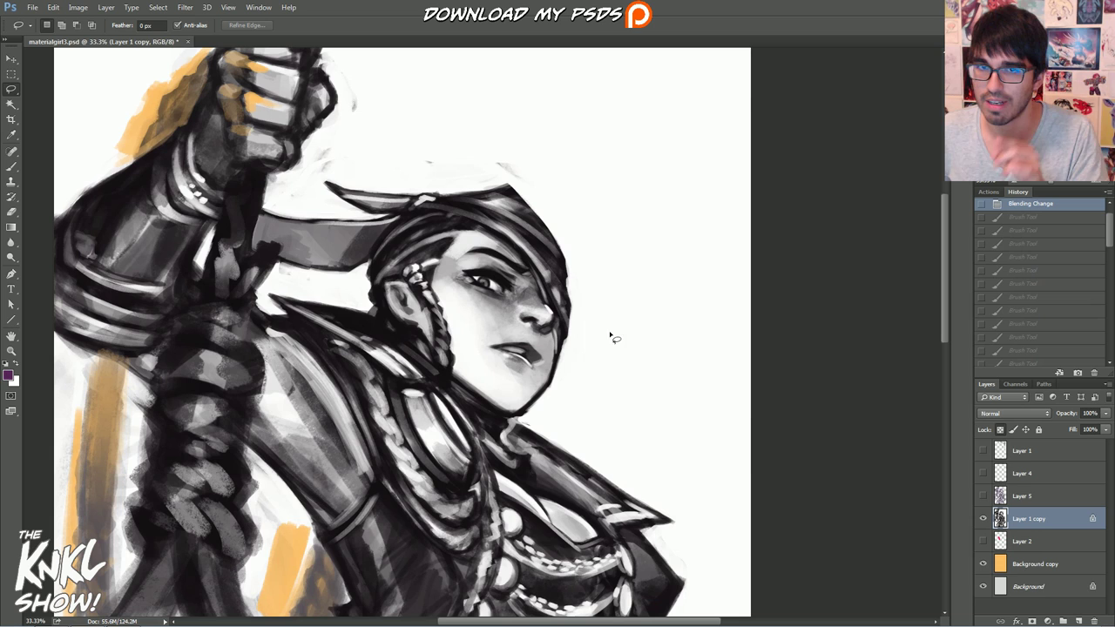
pyautogui.click(9, 375)
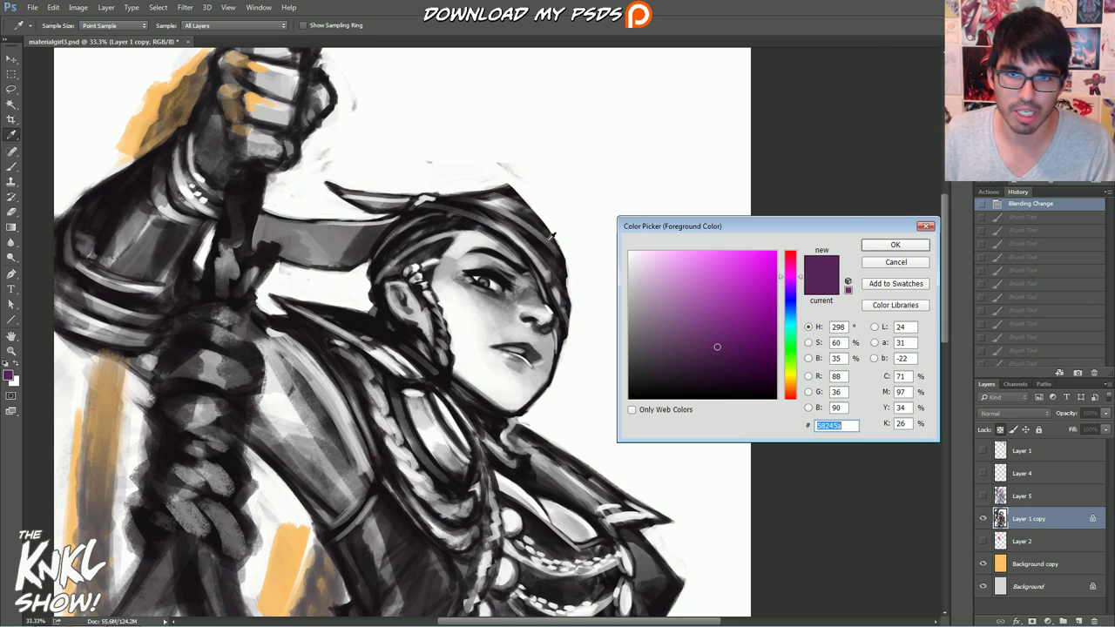
pyautogui.click(604, 187)
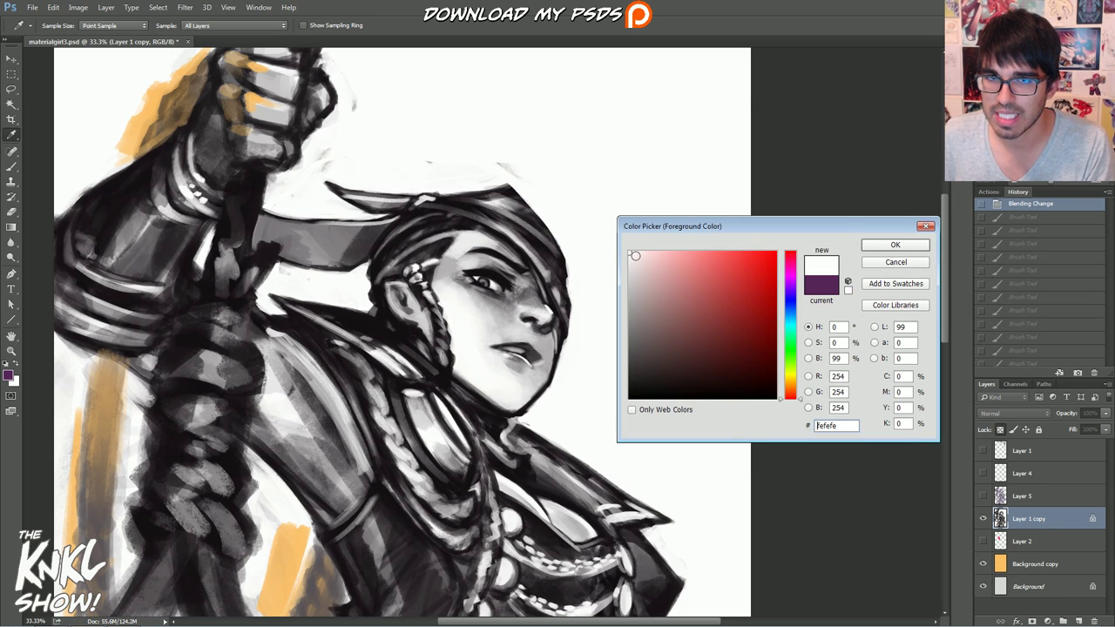
pyautogui.moveTo(632, 255); pyautogui.dragTo(628, 250)
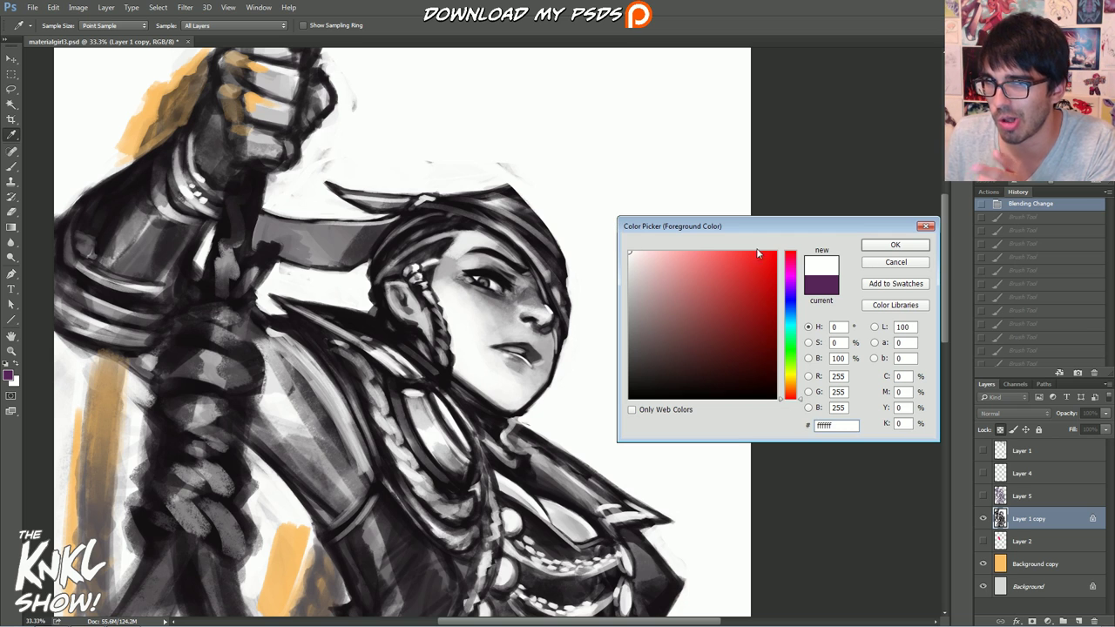
pyautogui.click(896, 262)
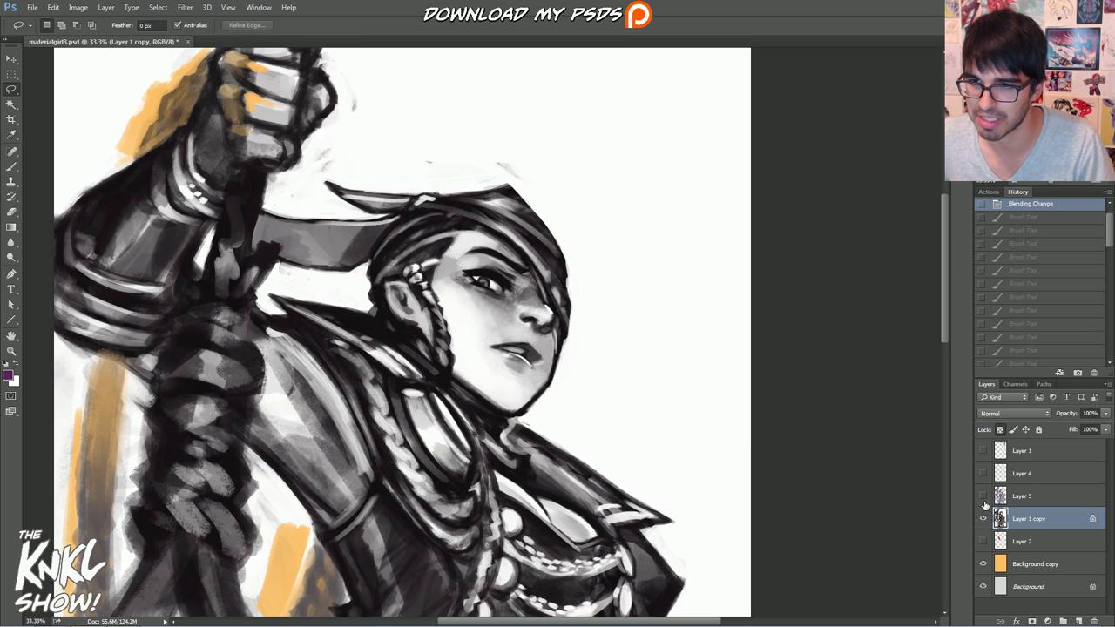
pyautogui.click(981, 499)
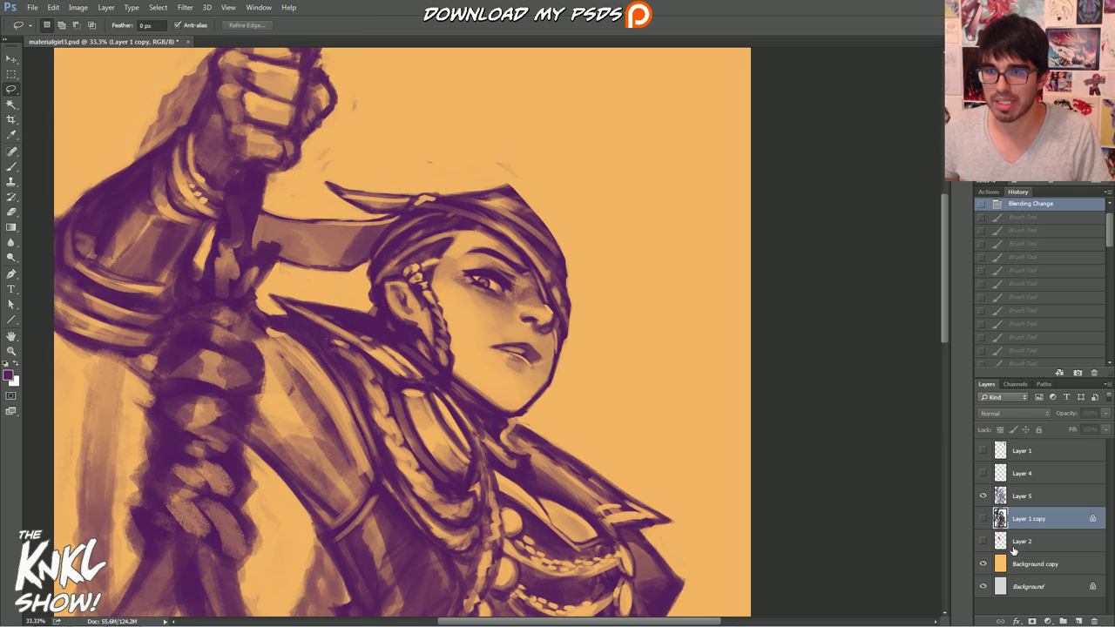
# Step: Turn the Background copy layer white by raising its Hue/Saturation lightness to the maximum
pyautogui.click(1014, 562)
pyautogui.hotkey('ctrl', 'u')
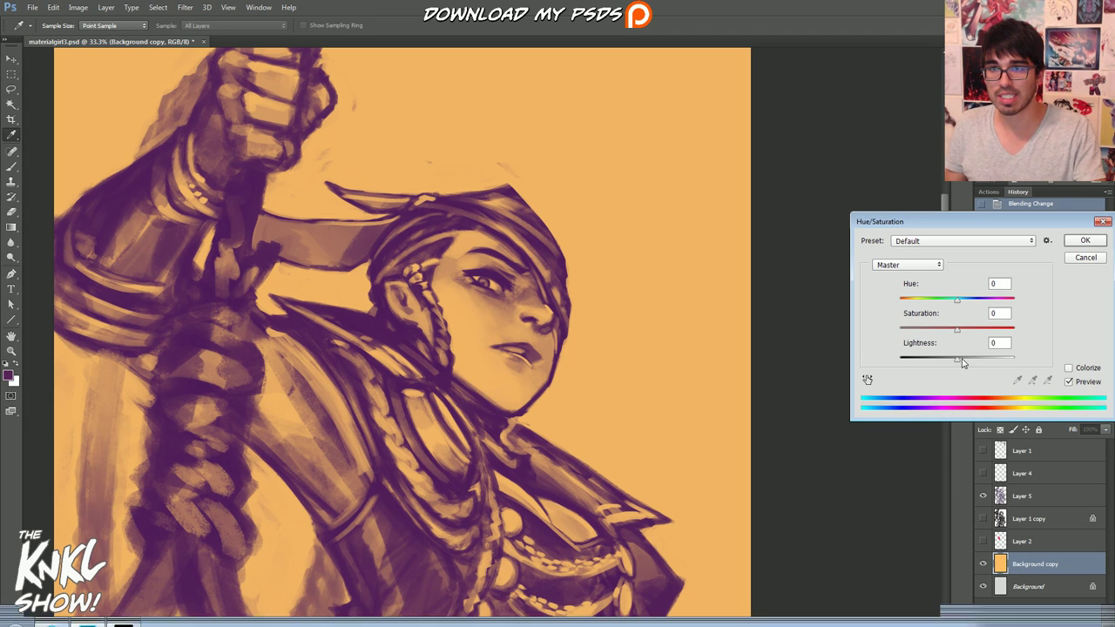
pyautogui.moveTo(964, 362); pyautogui.dragTo(1043, 358)
pyautogui.press('Return')
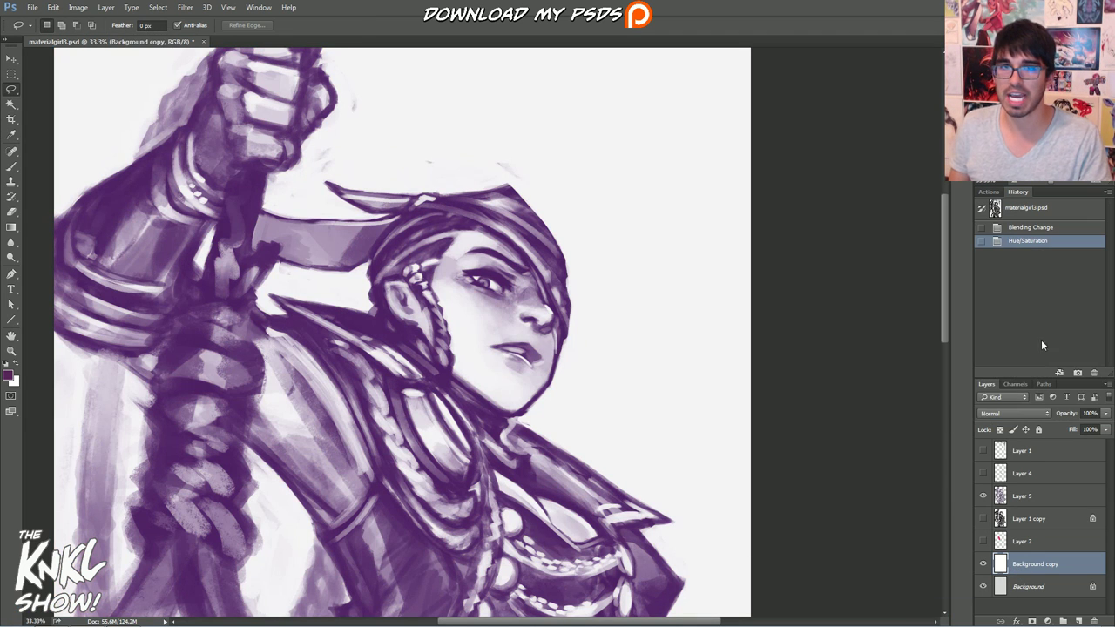
# Step: Write CLEAN in purple on Layer 5 beside the character's hip, with arrows pointing at the smudgy thigh edge
pyautogui.click(1021, 496)
pyautogui.moveTo(488, 488); pyautogui.dragTo(677, 113)
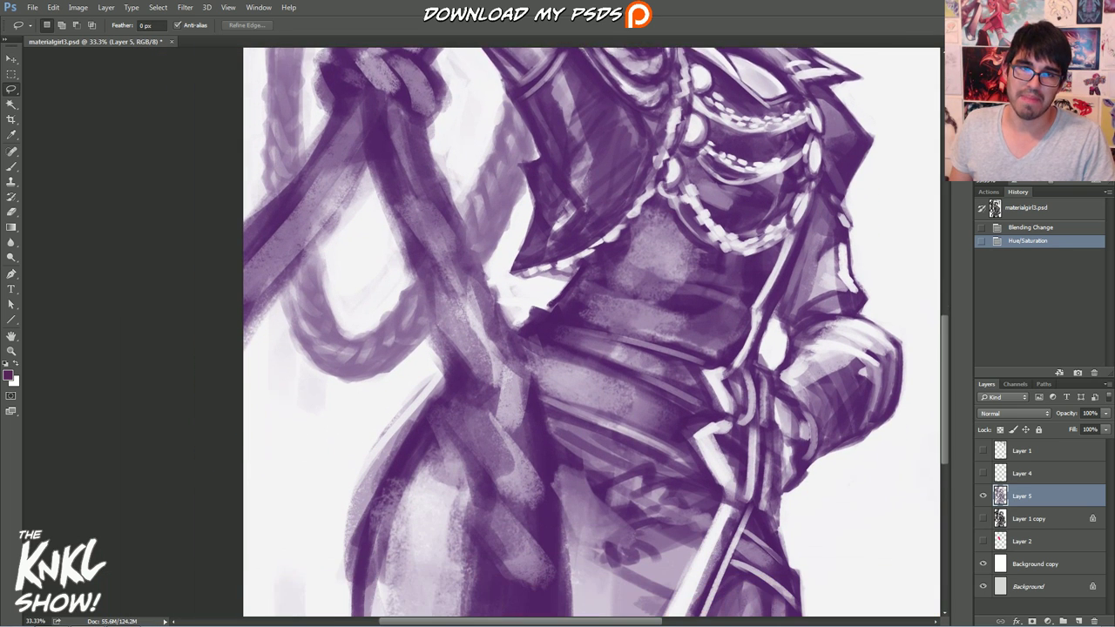
pyautogui.scroll(-2, 592, 331)
pyautogui.press('b')
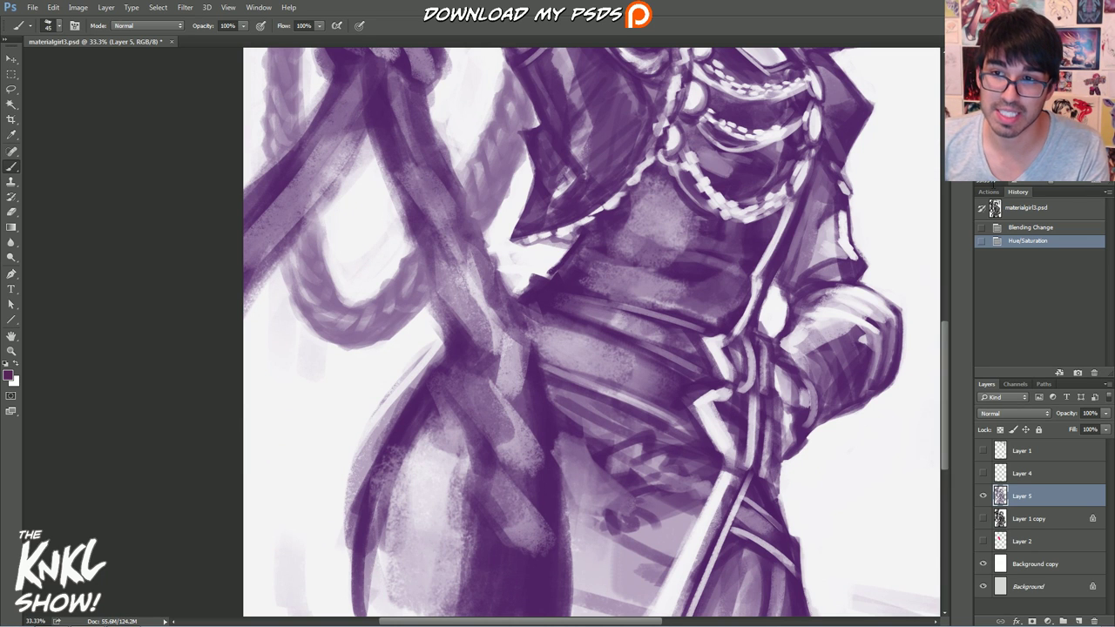
pyautogui.click(10, 377)
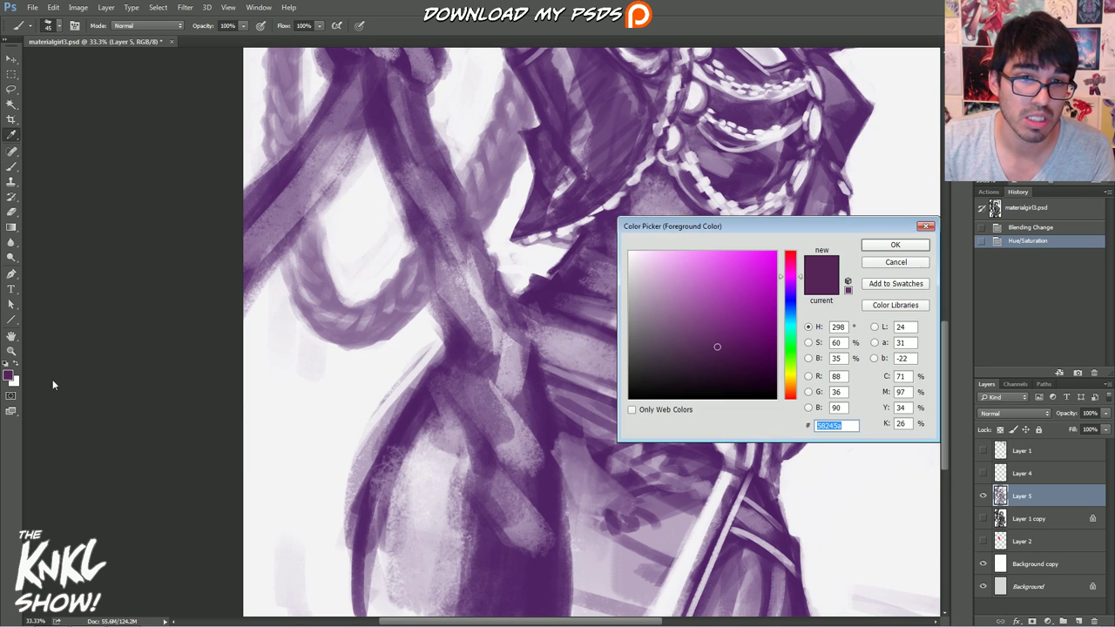
pyautogui.press('Return')
pyautogui.moveTo(321, 440); pyautogui.dragTo(310, 455)
pyautogui.moveTo(347, 376)
pyautogui.mouseDown()
pyautogui.moveTo(366, 402)
pyautogui.moveTo(396, 376)
pyautogui.mouseUp()
pyautogui.moveTo(282, 373); pyautogui.dragTo(291, 403)
pyautogui.moveTo(280, 366)
pyautogui.mouseDown()
pyautogui.moveTo(307, 390)
pyautogui.moveTo(320, 387)
pyautogui.moveTo(372, 346)
pyautogui.mouseUp()
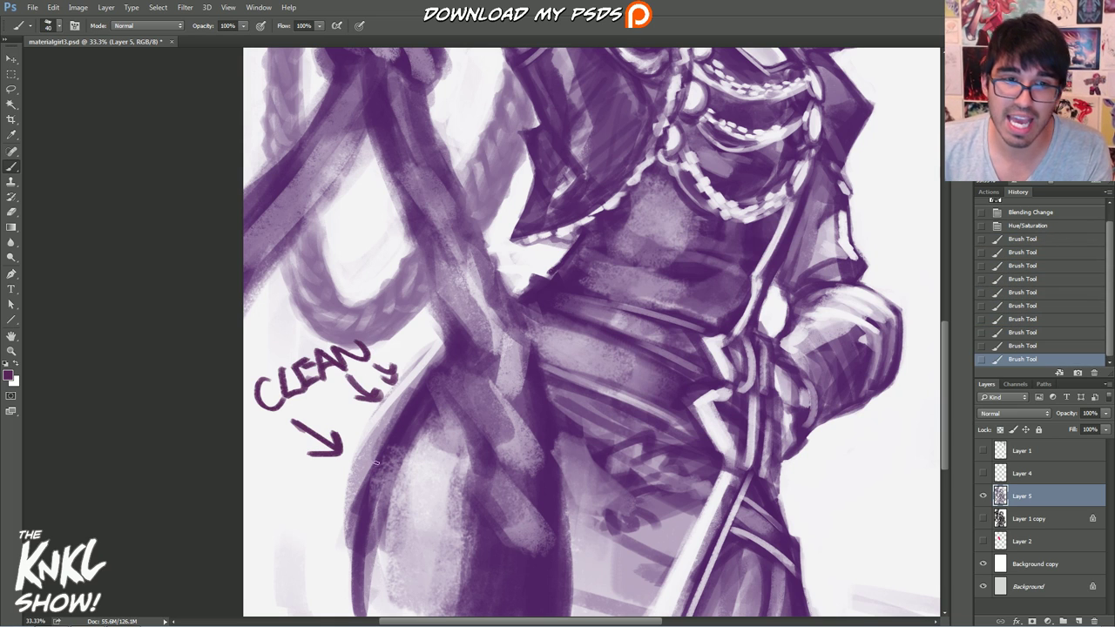
# Step: Erase the smudgy tone along the outer edge of the hip and thigh beside the lettering
pyautogui.press('e')
pyautogui.moveTo(393, 391); pyautogui.dragTo(346, 524)
pyautogui.moveTo(380, 434); pyautogui.dragTo(364, 468)
pyautogui.moveTo(423, 366)
pyautogui.mouseDown()
pyautogui.moveTo(348, 498)
pyautogui.moveTo(370, 390)
pyautogui.moveTo(397, 377)
pyautogui.mouseUp()
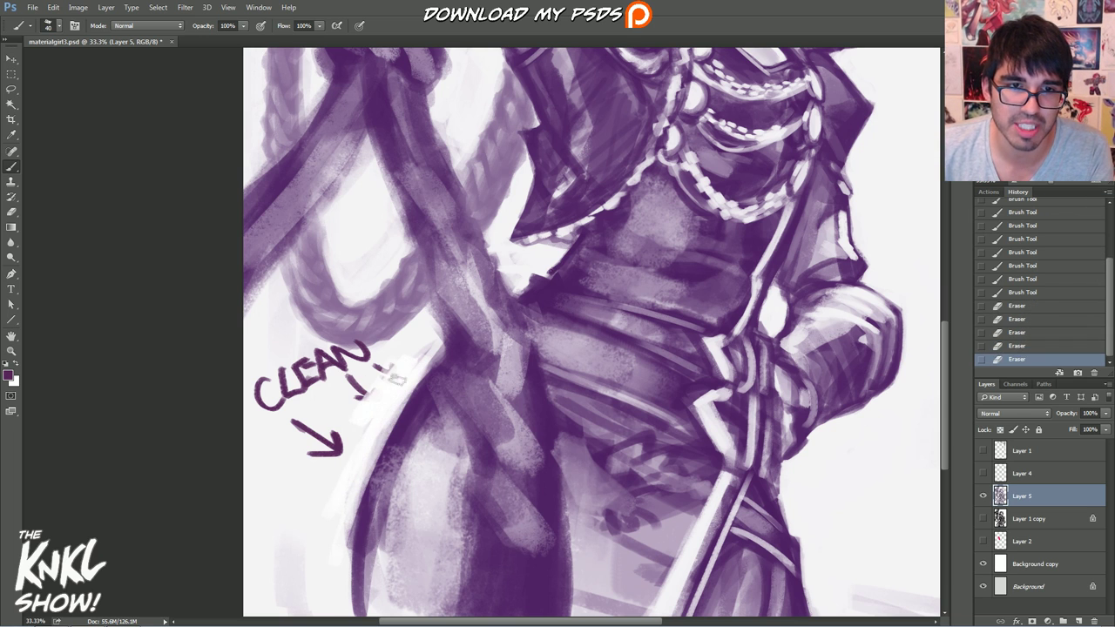
# Step: Roll the history back to the Hue/Saturation state to remove the lettering, arrows and erasing
pyautogui.click(1054, 298)
pyautogui.scroll(10, 1045, 278)
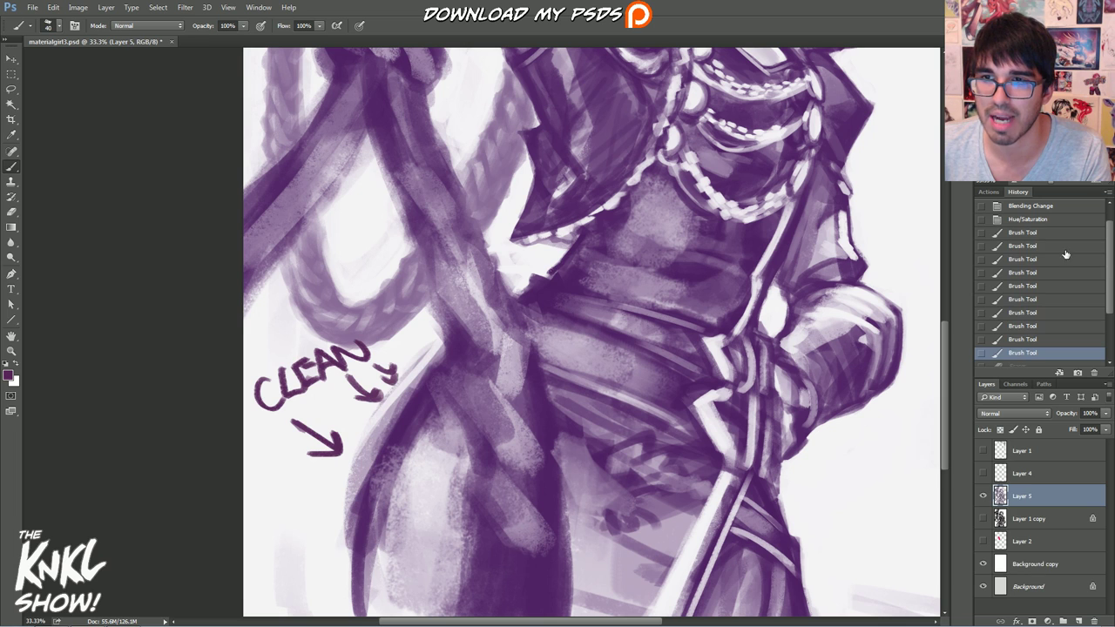
pyautogui.click(1028, 219)
# Step: Erase the loose tone outside the thigh's outline on Layer 5 to leave a clean edge
pyautogui.moveTo(356, 548)
pyautogui.mouseDown()
pyautogui.moveTo(341, 509)
pyautogui.moveTo(372, 428)
pyautogui.moveTo(344, 564)
pyautogui.moveTo(503, 398)
pyautogui.mouseUp()
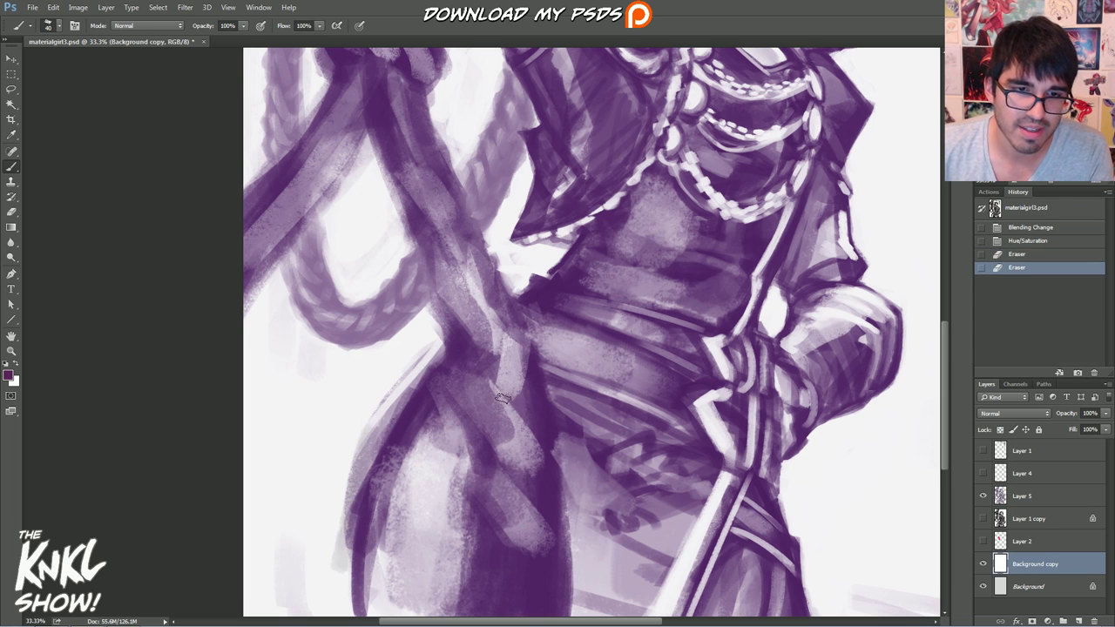
pyautogui.click(1020, 255)
pyautogui.click(1001, 502)
pyautogui.moveTo(352, 536)
pyautogui.mouseDown()
pyautogui.moveTo(366, 438)
pyautogui.moveTo(342, 502)
pyautogui.moveTo(397, 391)
pyautogui.moveTo(348, 449)
pyautogui.moveTo(435, 341)
pyautogui.moveTo(376, 426)
pyautogui.mouseUp()
pyautogui.moveTo(376, 426); pyautogui.dragTo(370, 461)
pyautogui.moveTo(370, 462); pyautogui.dragTo(366, 497)
pyautogui.moveTo(366, 497); pyautogui.dragTo(371, 526)
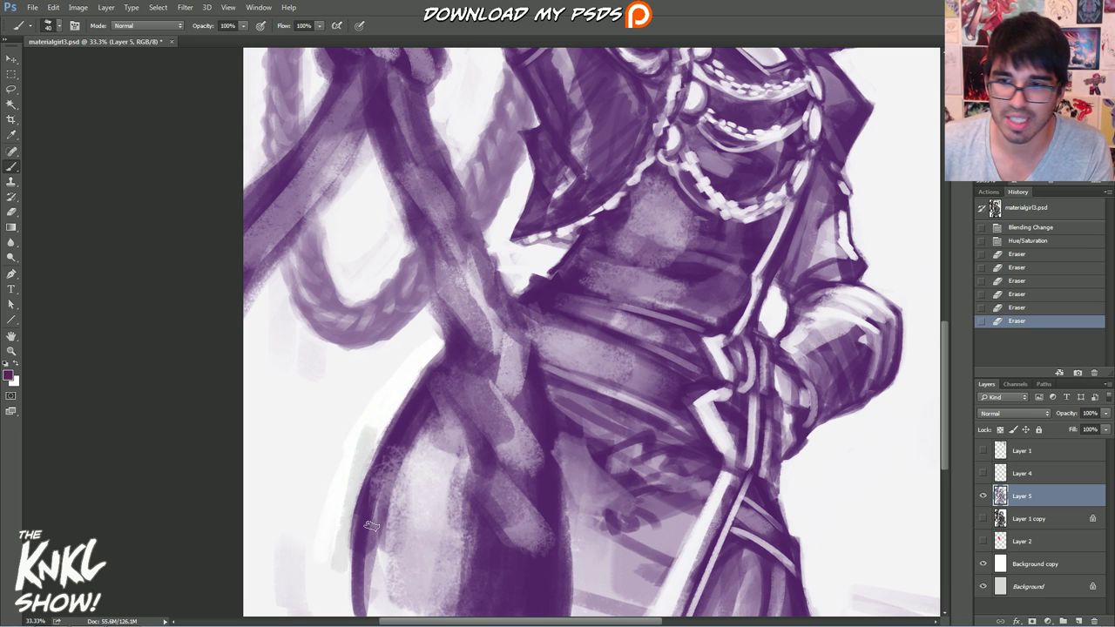
# Step: Fill the Background copy layer with pure white and reselect Layer 5
pyautogui.click(1021, 562)
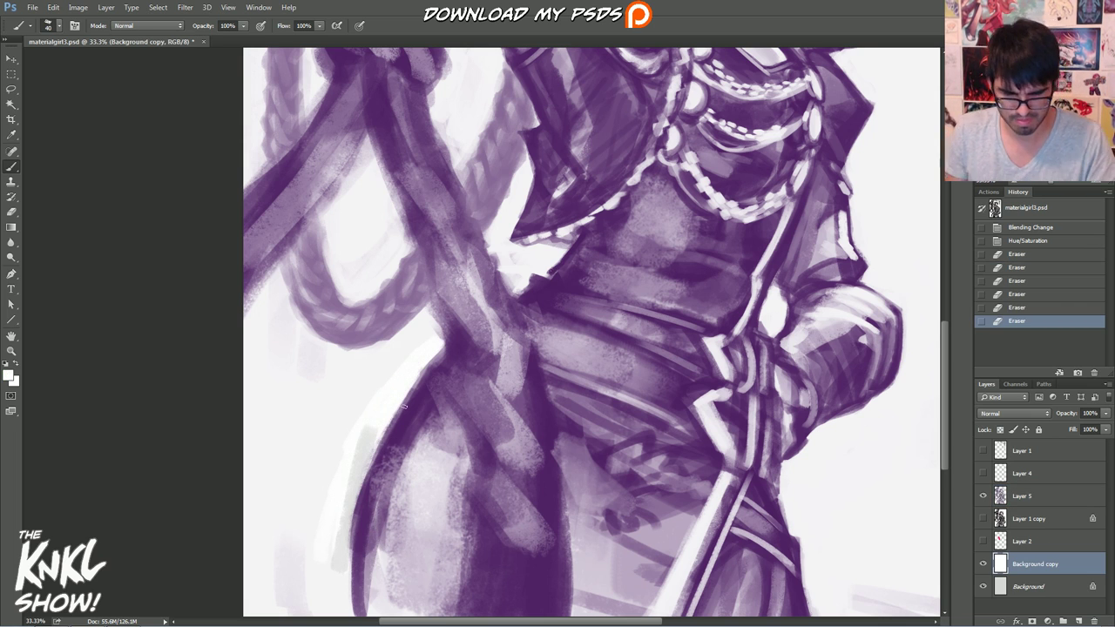
pyautogui.hotkey('alt', 'BackSpace')
pyautogui.click(1022, 503)
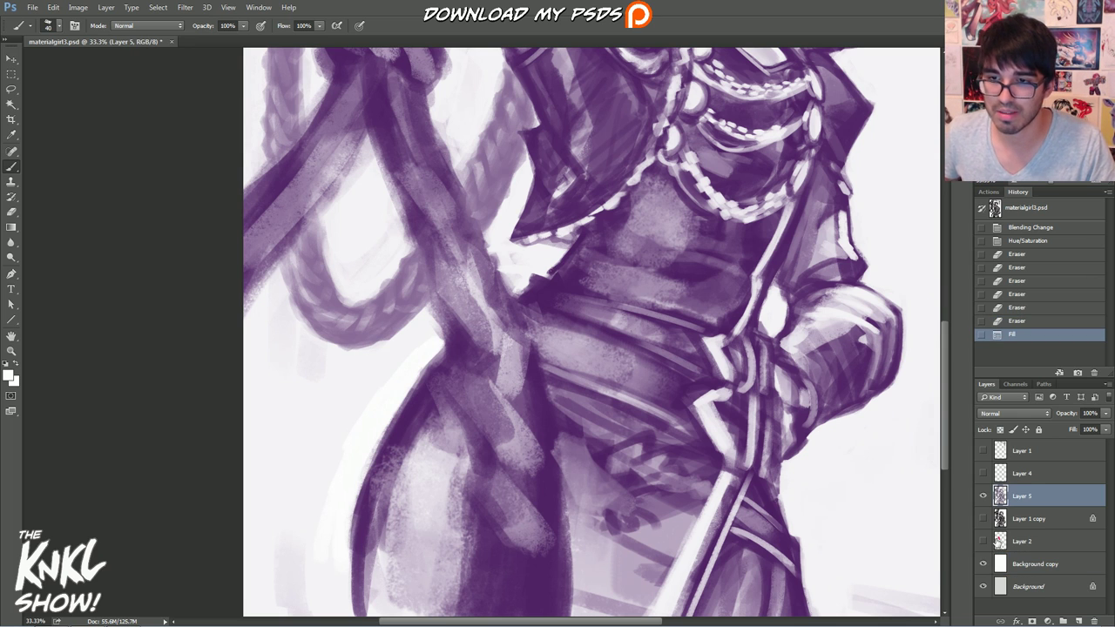
# Step: Erase the gray haze on Layer 5 around the thigh, beside the legs, and around the bent arm, including its gap at the waist
pyautogui.moveTo(313, 570)
pyautogui.mouseDown()
pyautogui.moveTo(376, 376)
pyautogui.moveTo(311, 493)
pyautogui.mouseUp()
pyautogui.moveTo(292, 546)
pyautogui.mouseDown()
pyautogui.moveTo(323, 473)
pyautogui.moveTo(513, 419)
pyautogui.mouseUp()
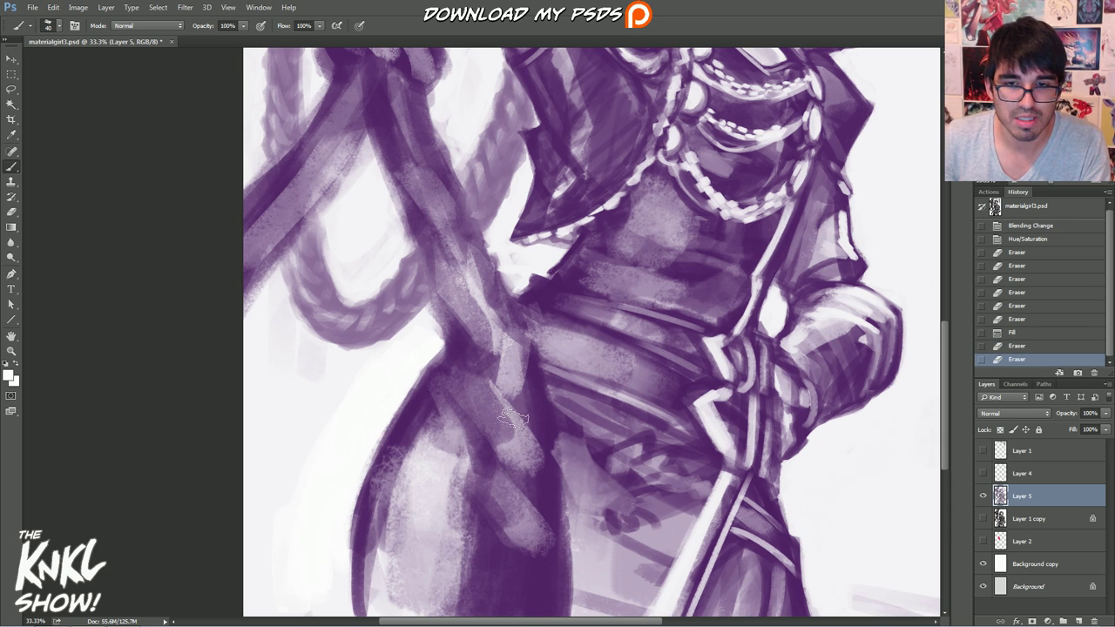
pyautogui.moveTo(856, 566); pyautogui.dragTo(869, 601)
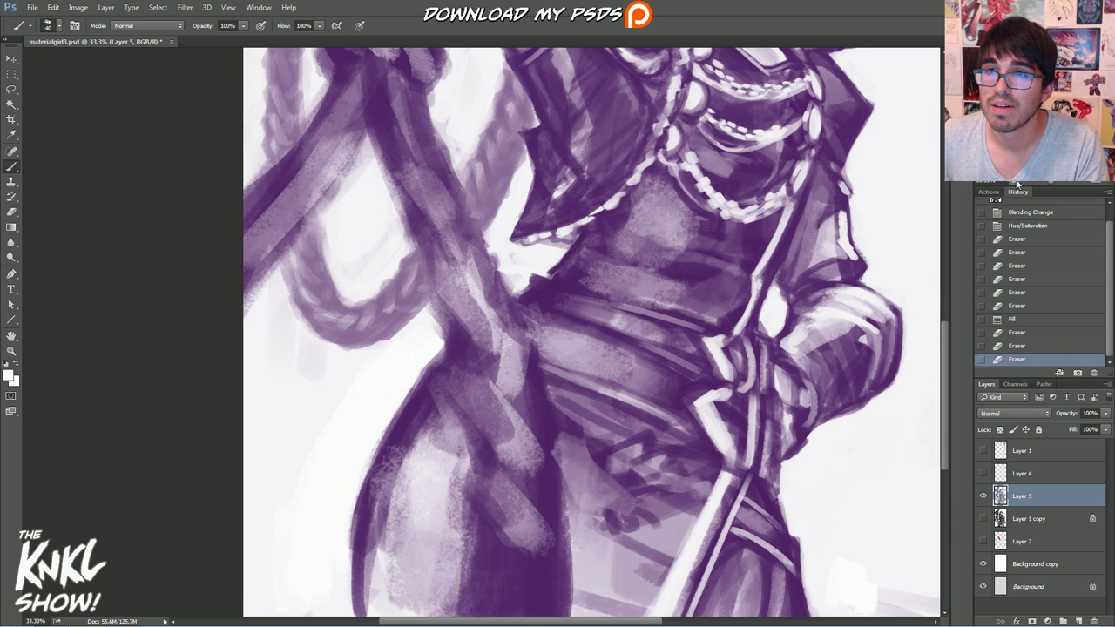
pyautogui.hscroll(3, 971, 224)
pyautogui.moveTo(684, 511); pyautogui.dragTo(681, 498)
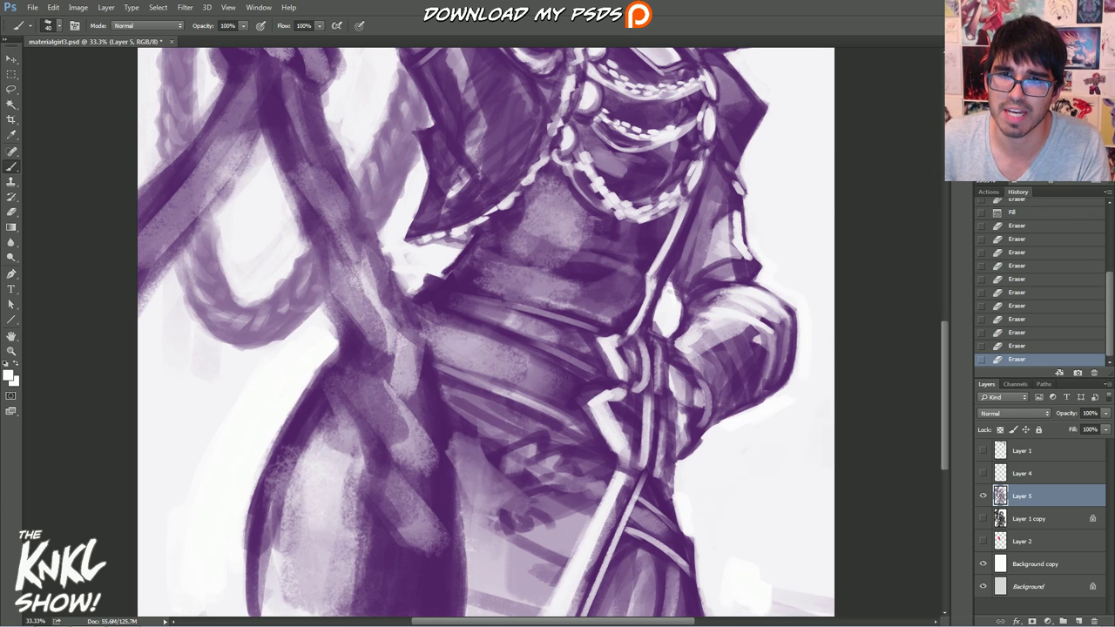
pyautogui.moveTo(658, 332); pyautogui.dragTo(653, 325)
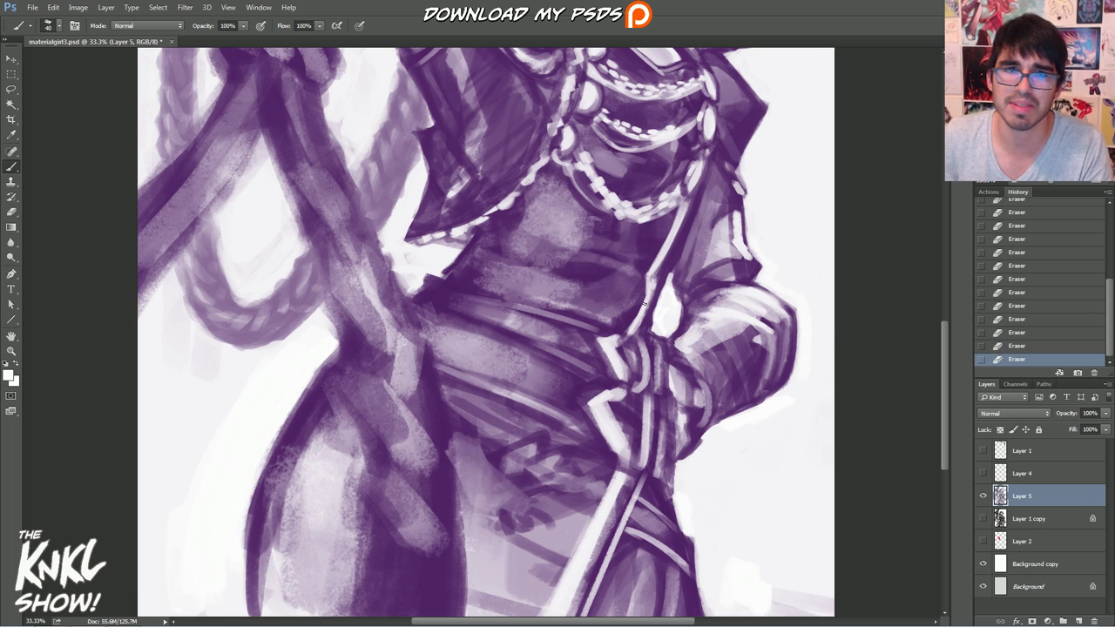
# Step: Choose the INK brush preset for the Eraser tool
pyautogui.click(11, 212)
pyautogui.rightClick(423, 312)
pyautogui.click(454, 427)
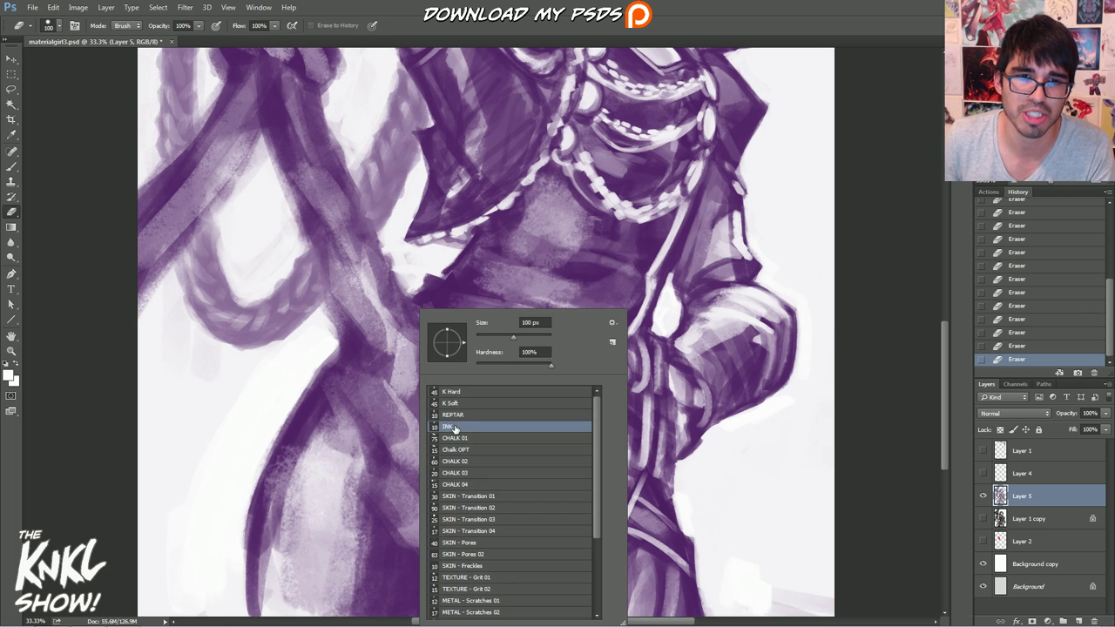
# Step: Erase the pale haze along the outer edge of the sleeve and elbow on Layer 5 with a smaller eraser, undoing the last stroke
pyautogui.press('Return')
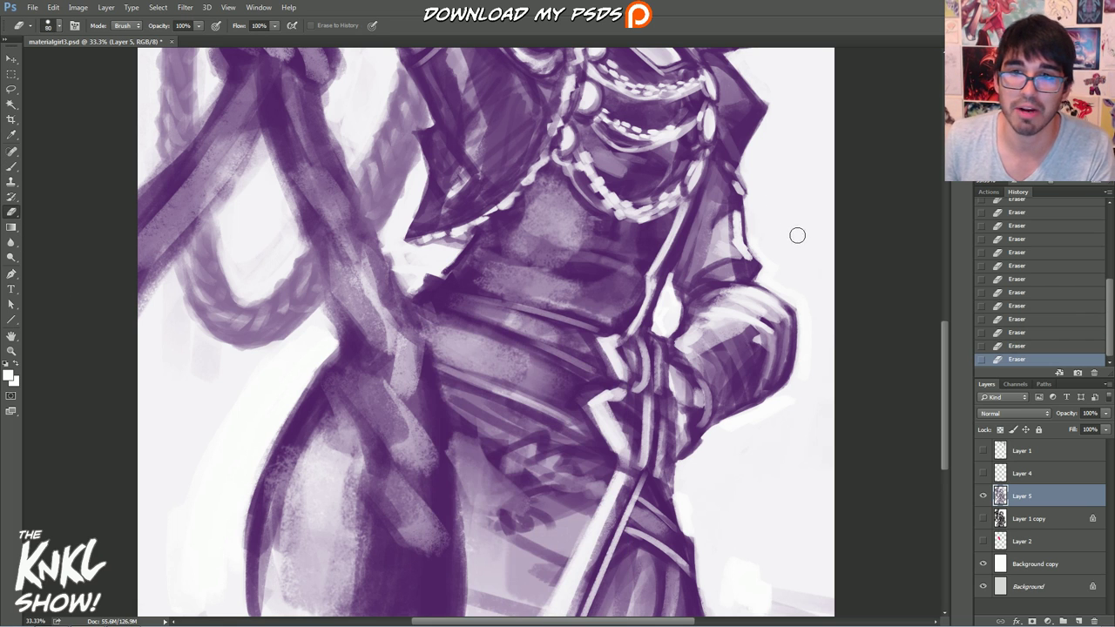
pyautogui.hotkey('ctrl', '+')
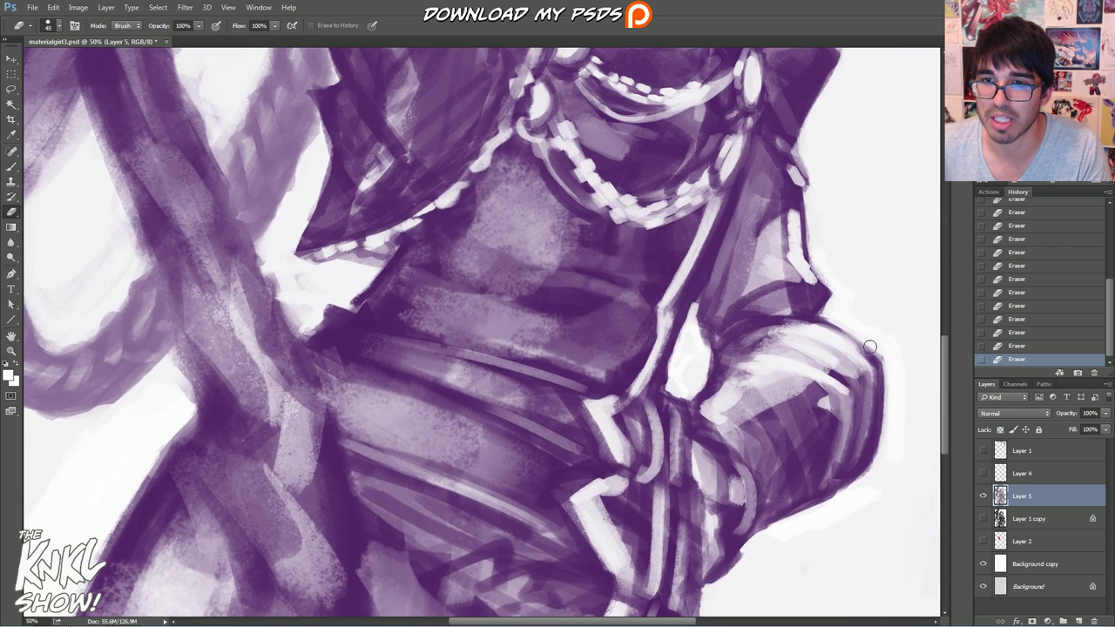
pyautogui.press('[')
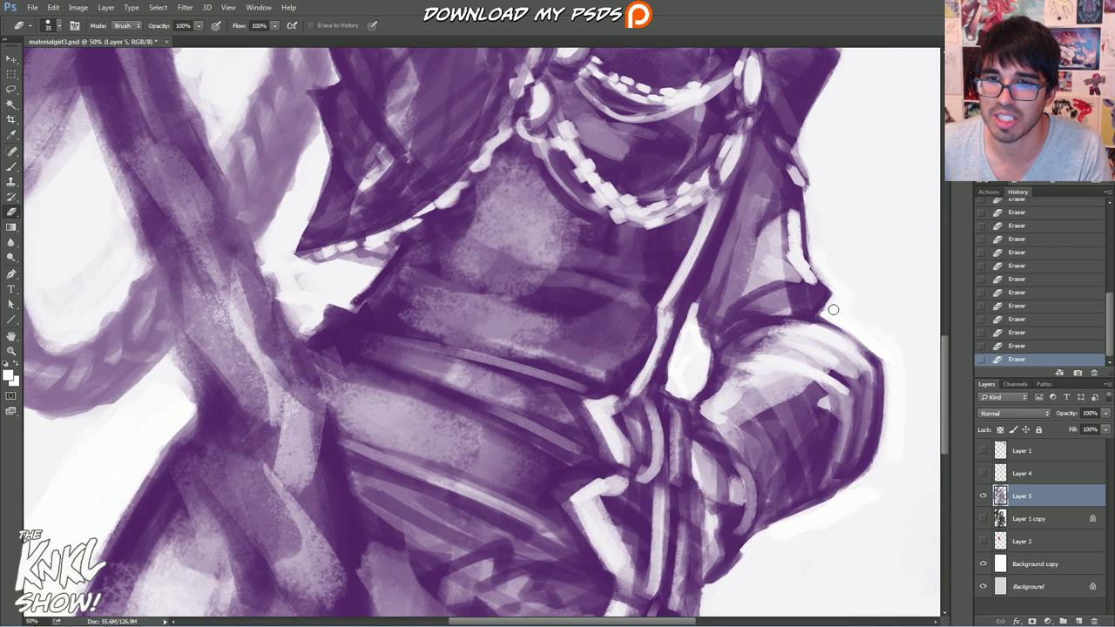
pyautogui.moveTo(819, 316); pyautogui.dragTo(811, 204)
pyautogui.press(']')
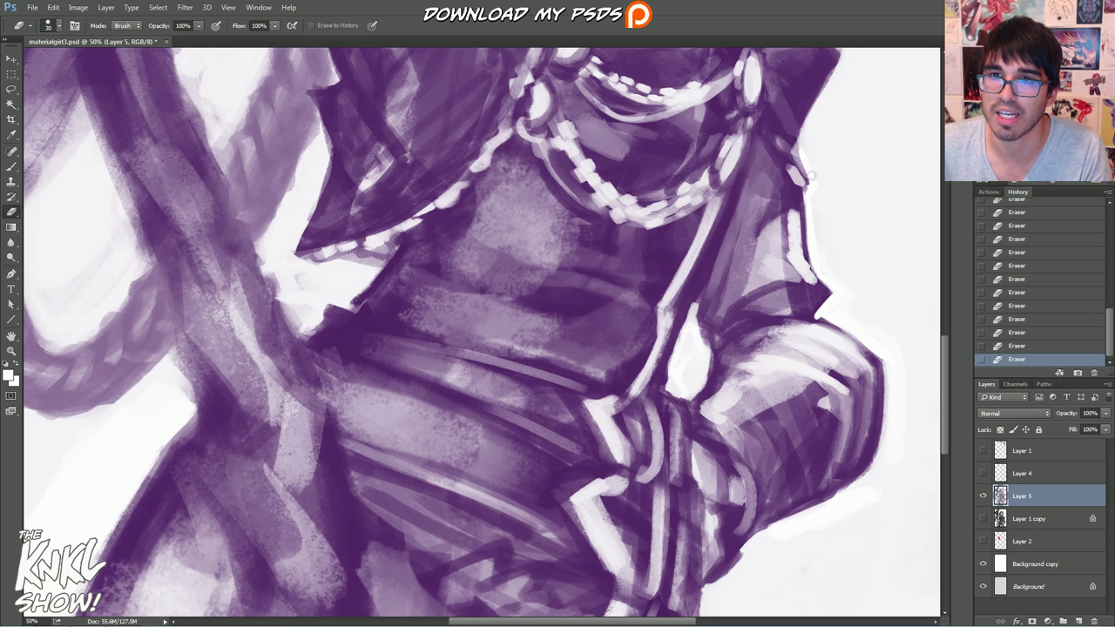
pyautogui.moveTo(824, 108); pyautogui.dragTo(802, 143)
pyautogui.scroll(2, 862, 368)
pyautogui.scroll(-1, 863, 367)
pyautogui.hotkey('ctrl', 'z')
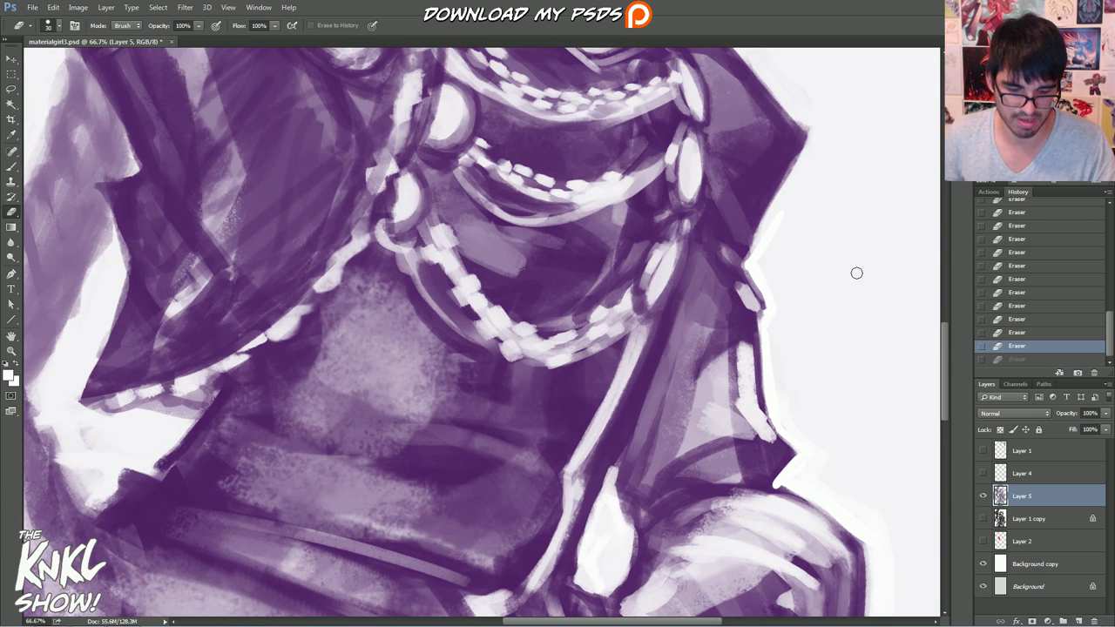
pyautogui.scroll(-1, 810, 305)
# Step: Select the remaining haze in front of the character with the Magic Wand, clear it from Layer 5, and deselect
pyautogui.press('w')
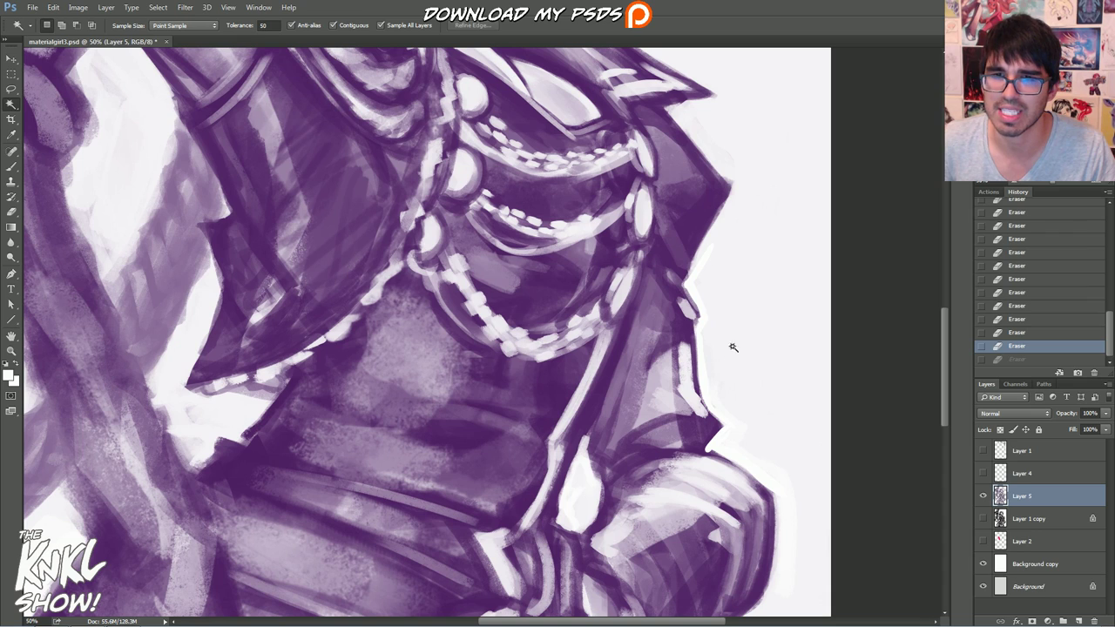
pyautogui.click(732, 347)
pyautogui.hotkey('ctrl', '-')
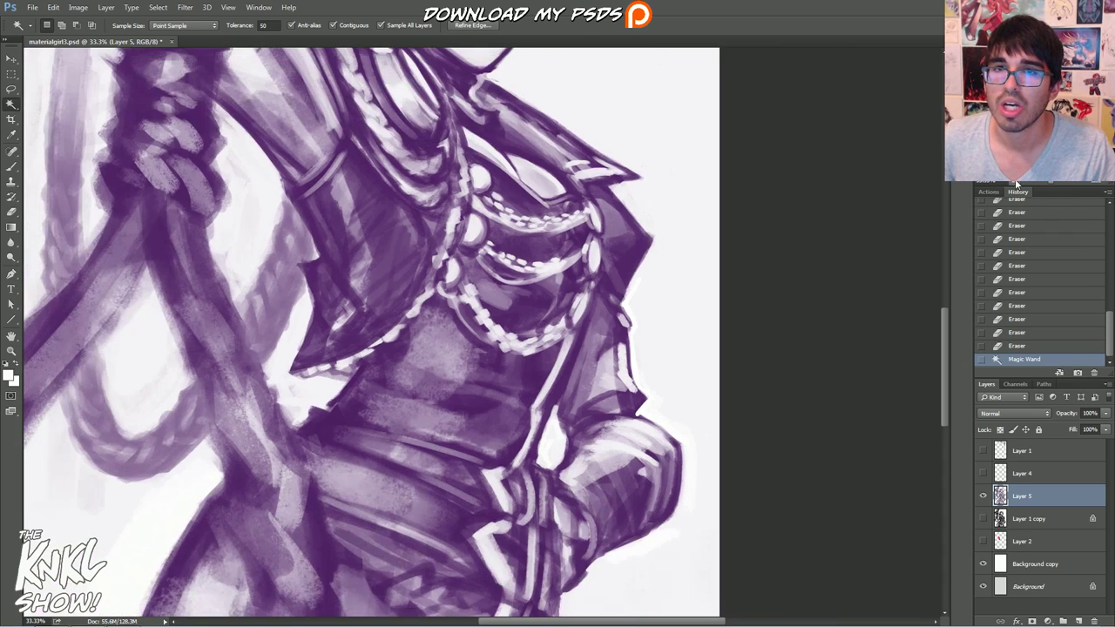
pyautogui.scroll(3, 371, 331)
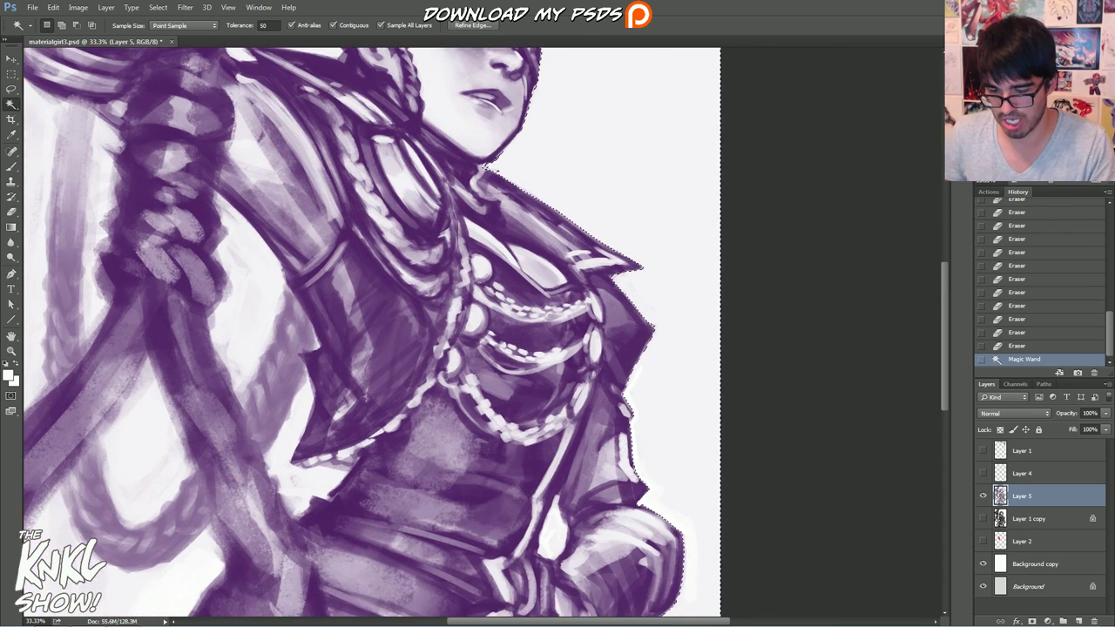
pyautogui.scroll(3, 645, 201)
pyautogui.press('Delete')
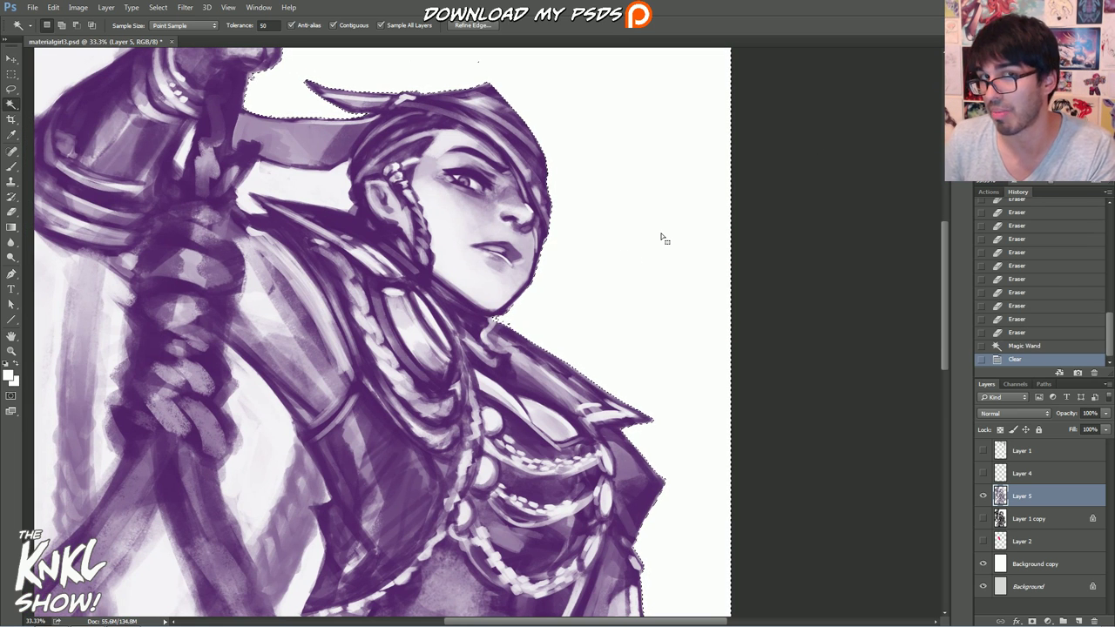
pyautogui.hotkey('ctrl', 'd')
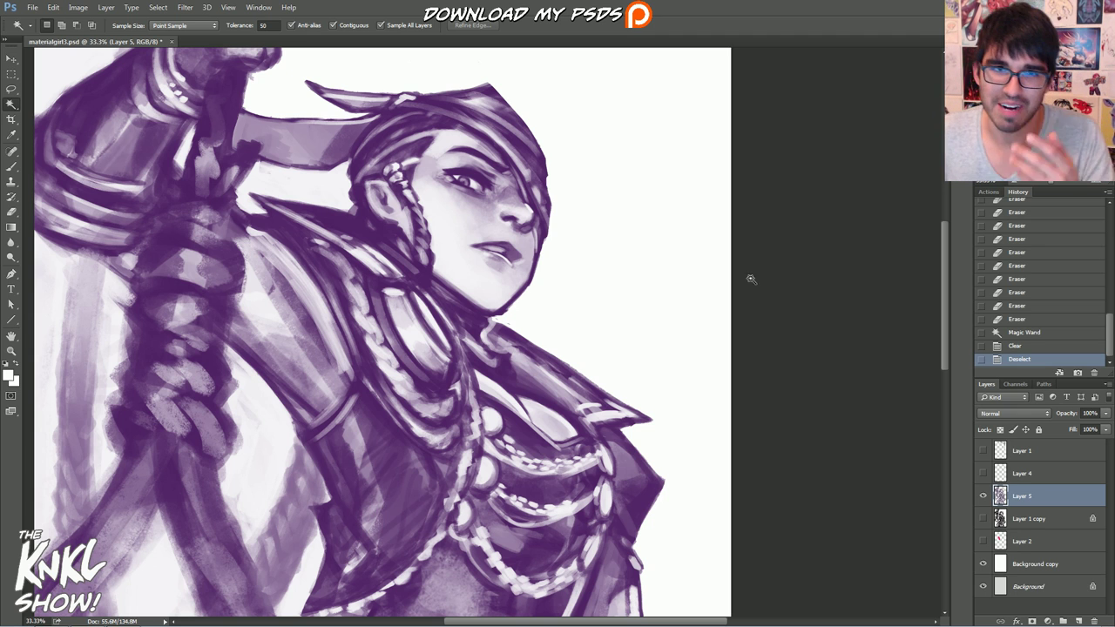
# Step: Select the background above the raised arm, around the head, beneath the headscarf tail, and inside the bent arm's gap with the Magic Wand
pyautogui.moveTo(751, 278); pyautogui.dragTo(831, 378)
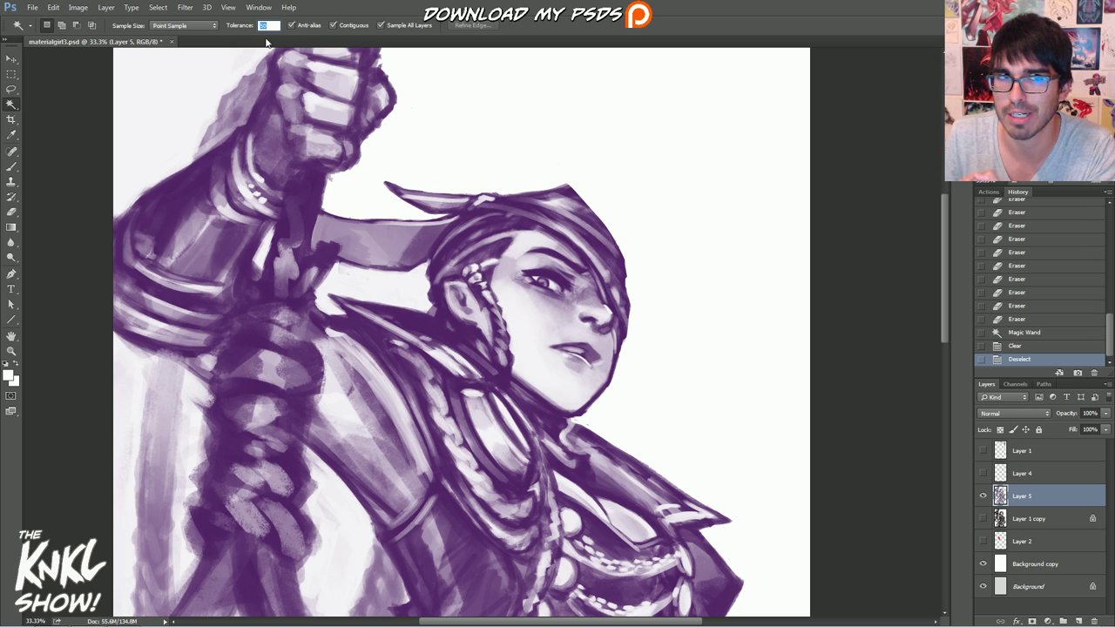
pyautogui.click(204, 92)
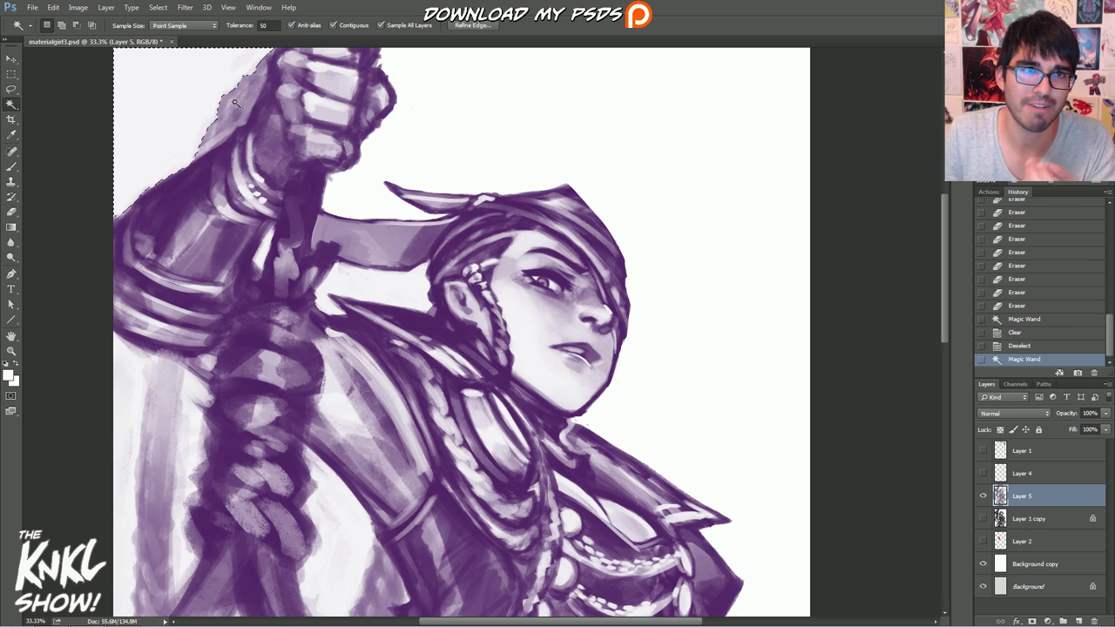
pyautogui.keyDown('shift'); pyautogui.click(399, 147); pyautogui.keyUp('shift')
pyautogui.keyDown('shift'); pyautogui.click(406, 288); pyautogui.keyUp('shift')
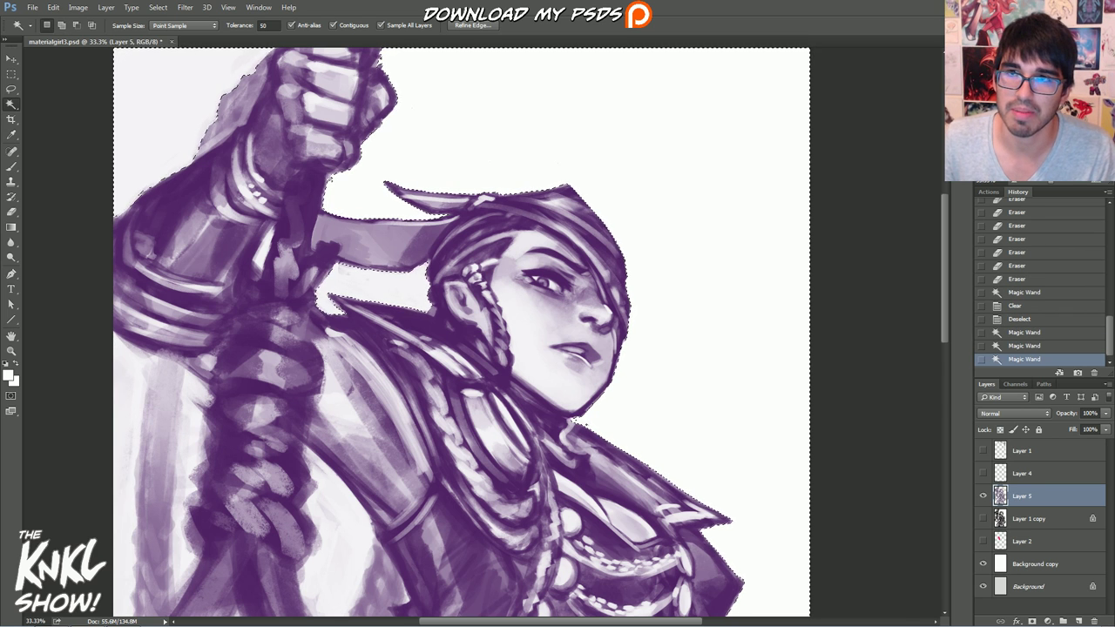
pyautogui.scroll(-5, 241, 127)
pyautogui.hscroll(-3, 242, 127)
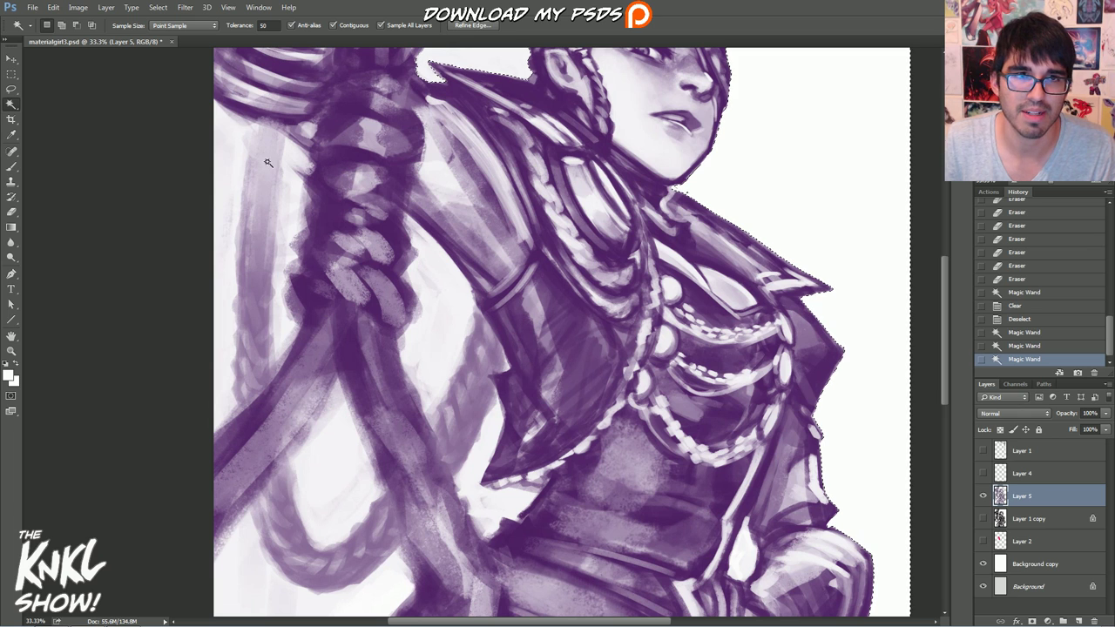
pyautogui.scroll(4, 761, 257)
pyautogui.hscroll(3, 761, 257)
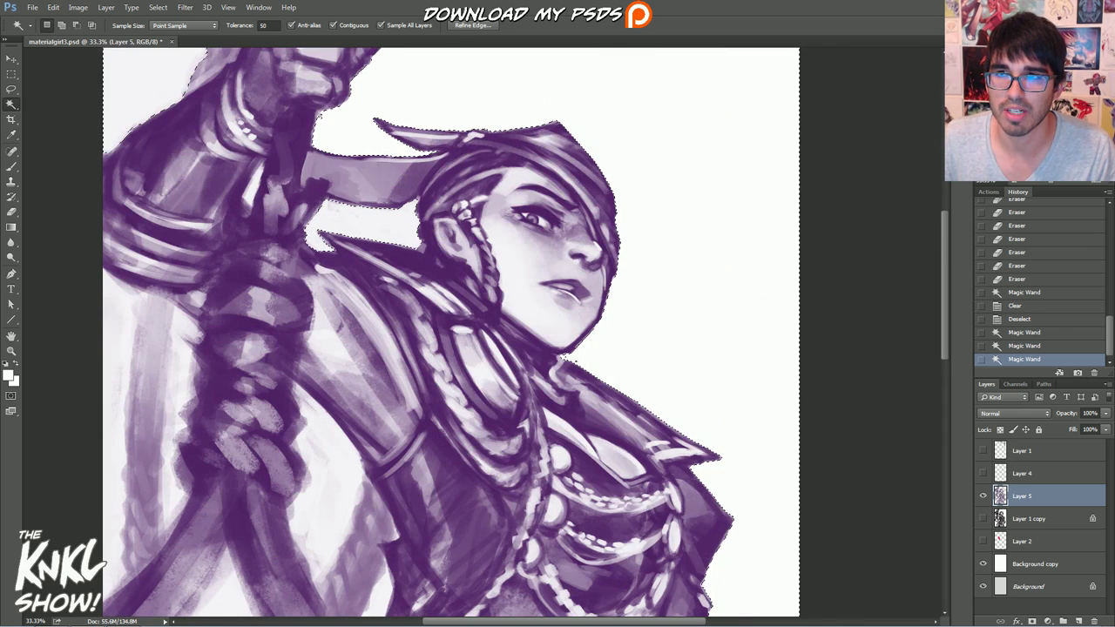
pyautogui.scroll(-10, 523, 331)
pyautogui.hscroll(-2, 523, 331)
pyautogui.keyDown('shift'); pyautogui.click(690, 313); pyautogui.keyUp('shift')
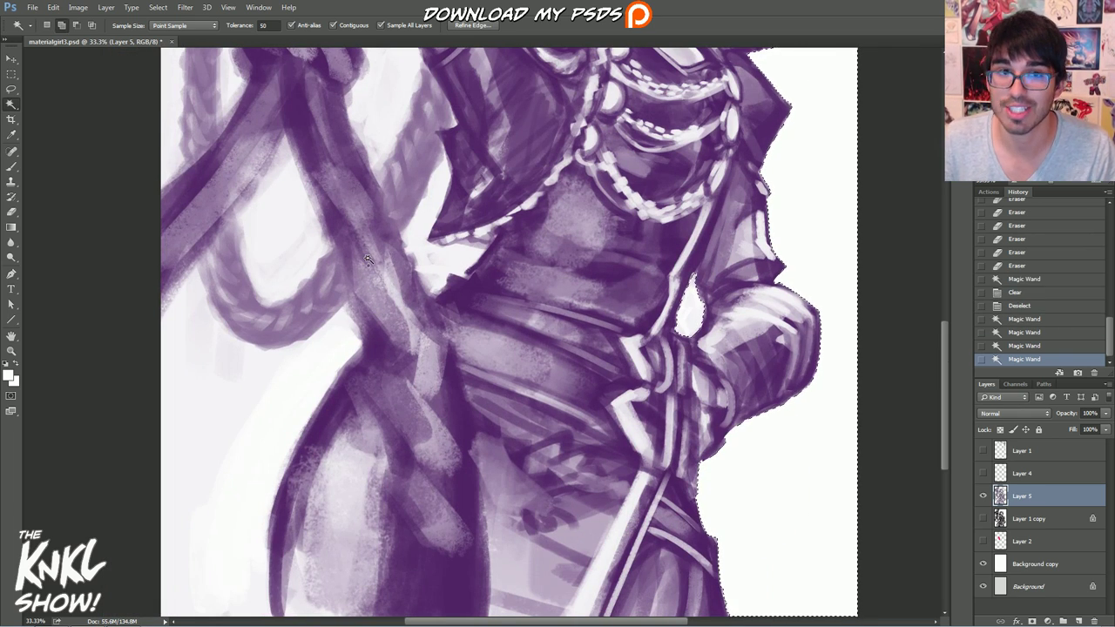
# Step: Add the background beside the thigh, inside the rope loop, and on both sides of the hanging ropes to the Magic Wand selection
pyautogui.keyDown('shift'); pyautogui.click(313, 366); pyautogui.keyUp('shift')
pyautogui.keyDown('shift'); pyautogui.click(281, 241); pyautogui.keyUp('shift')
pyautogui.keyDown('shift'); pyautogui.click(360, 122); pyautogui.keyUp('shift')
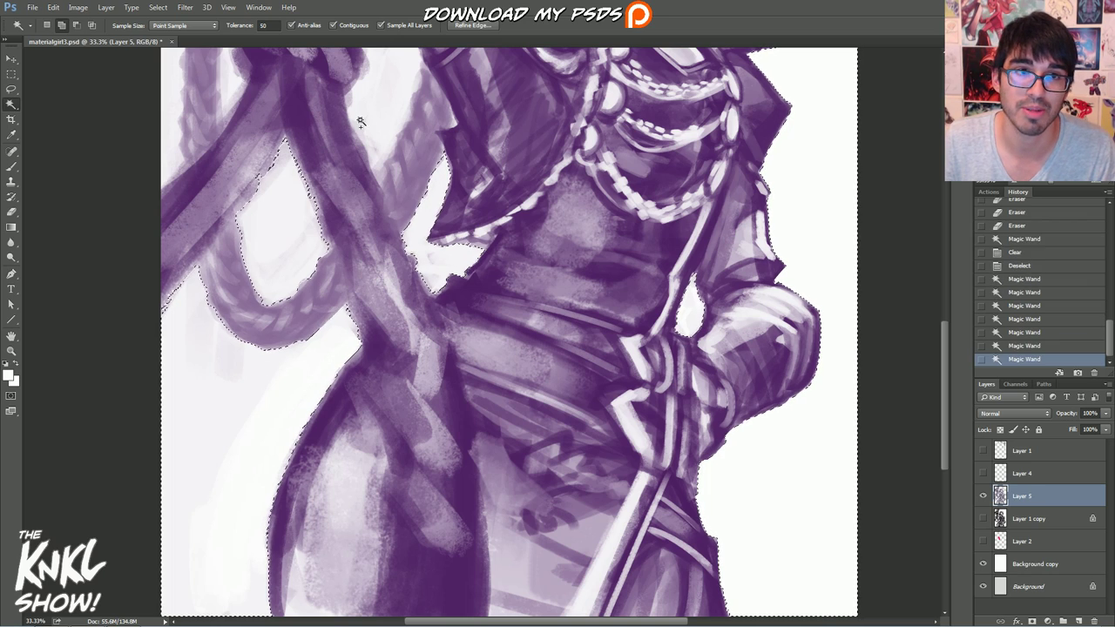
pyautogui.scroll(6, 326, 200)
pyautogui.hscroll(-1, 325, 199)
pyautogui.keyDown('shift'); pyautogui.click(266, 186); pyautogui.keyUp('shift')
pyautogui.keyDown('shift'); pyautogui.click(206, 215); pyautogui.keyUp('shift')
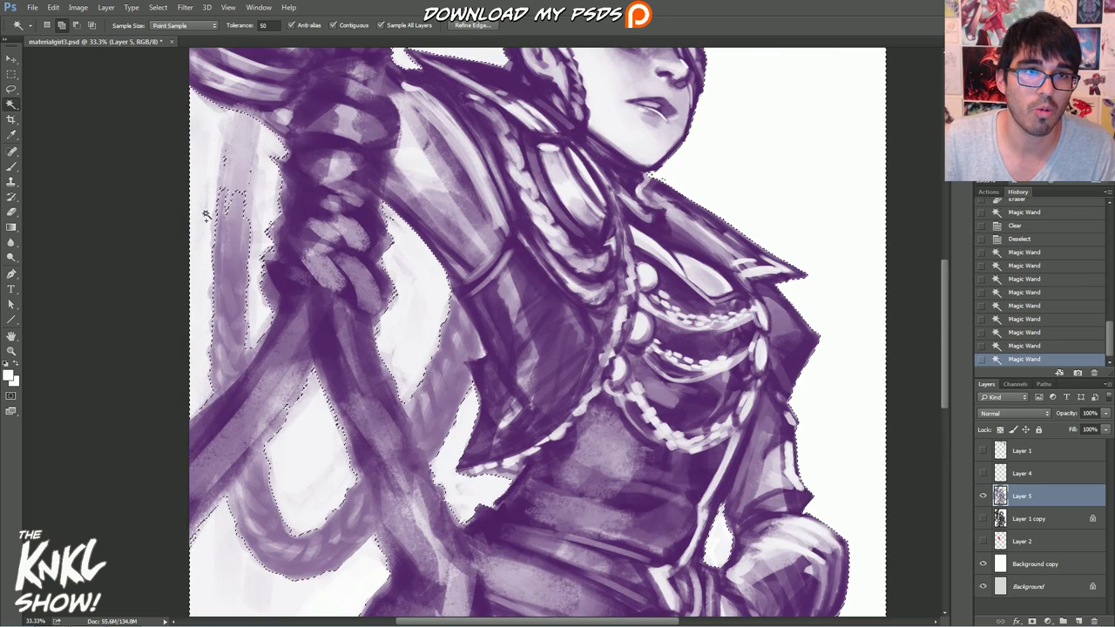
pyautogui.scroll(3, 299, 279)
pyautogui.hscroll(-1, 299, 279)
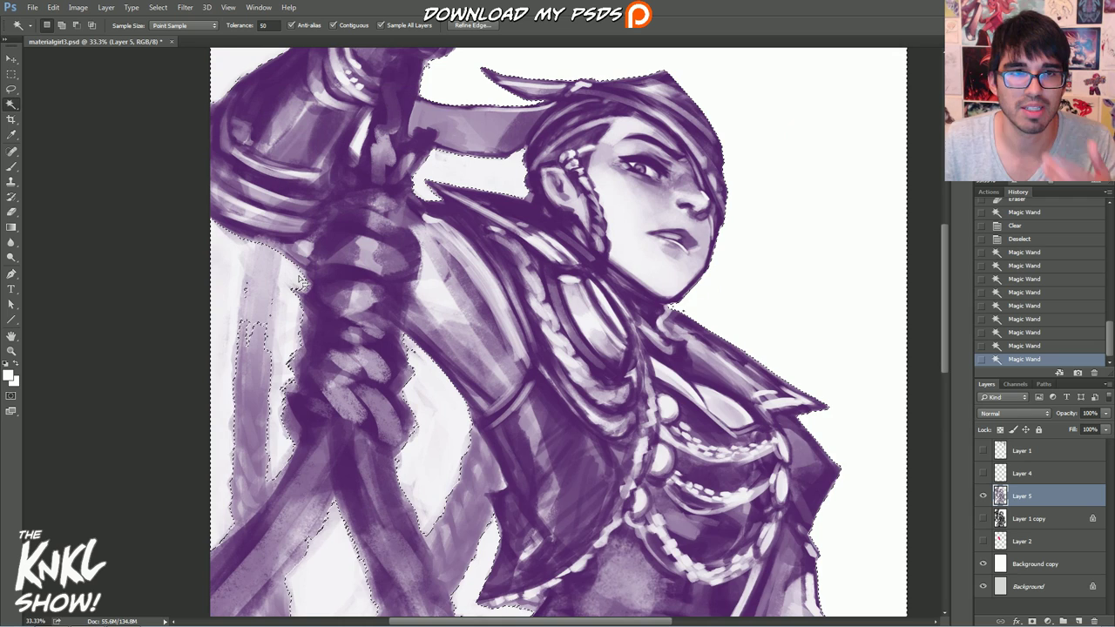
pyautogui.scroll(3, 558, 336)
pyautogui.hscroll(1, 558, 336)
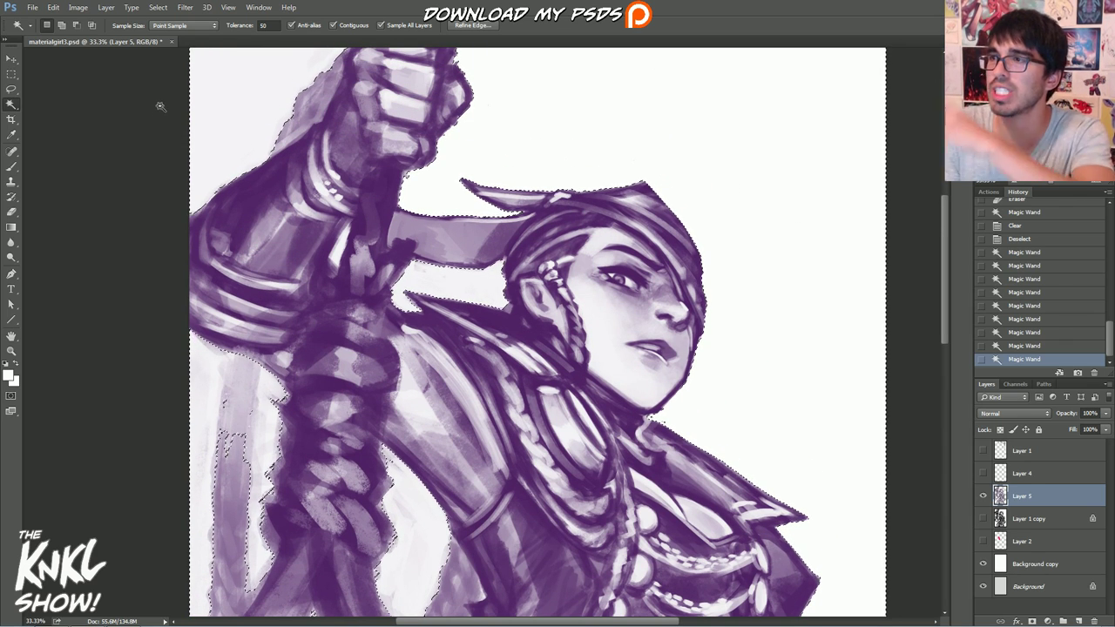
# Step: Expand the selection by 2 pixels and compare its edge around the face with the previous history state
pyautogui.click(157, 7)
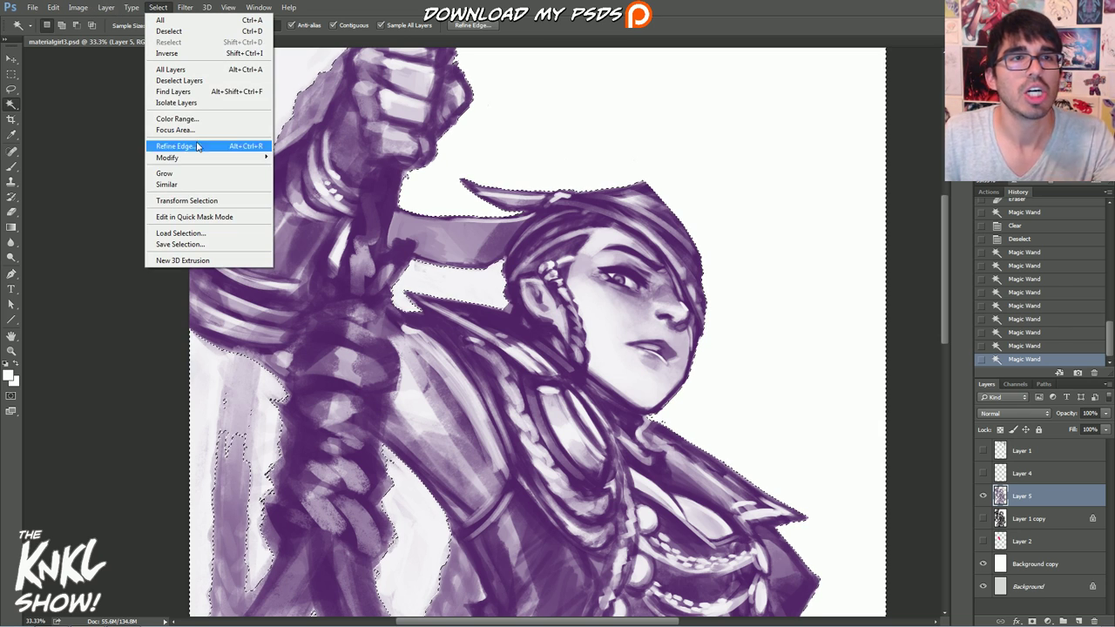
pyautogui.moveTo(175, 162)
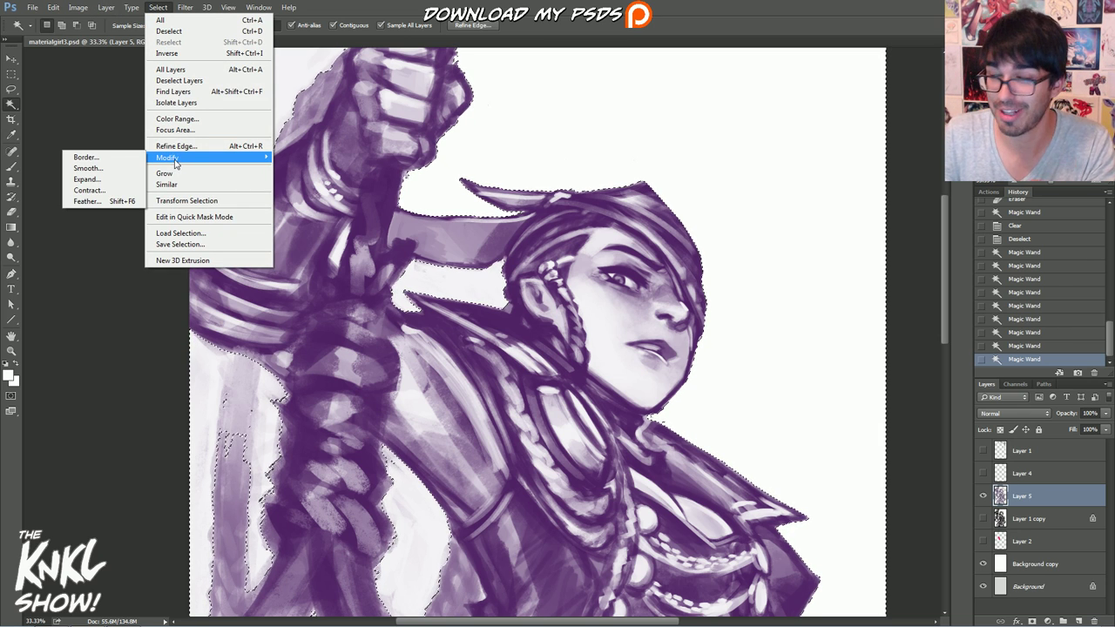
pyautogui.click(96, 181)
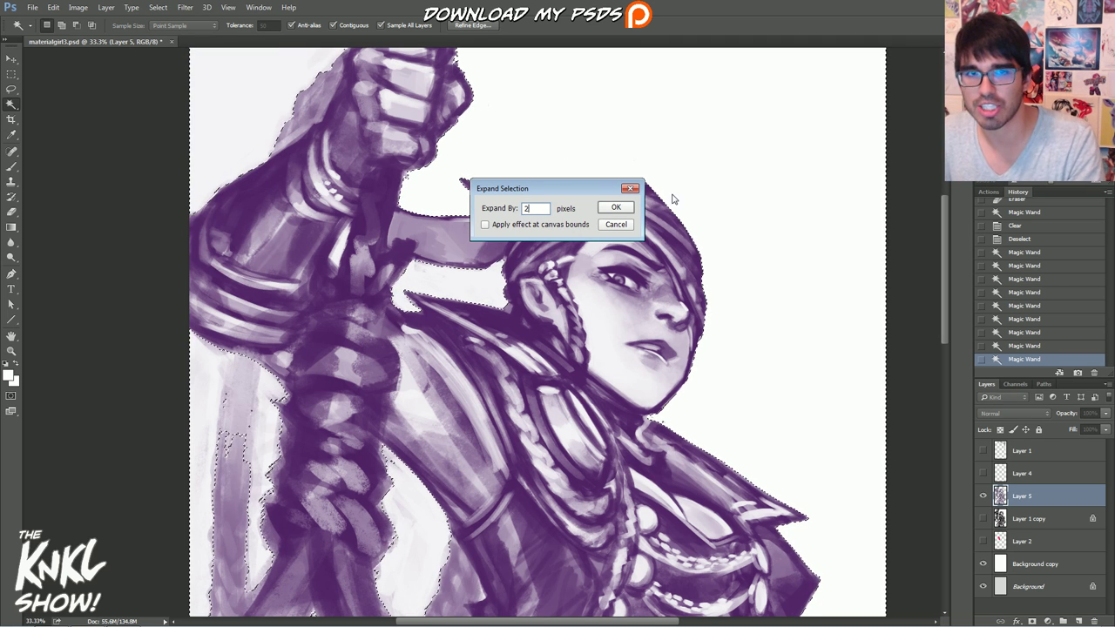
pyautogui.click(623, 207)
pyautogui.scroll(3, 720, 271)
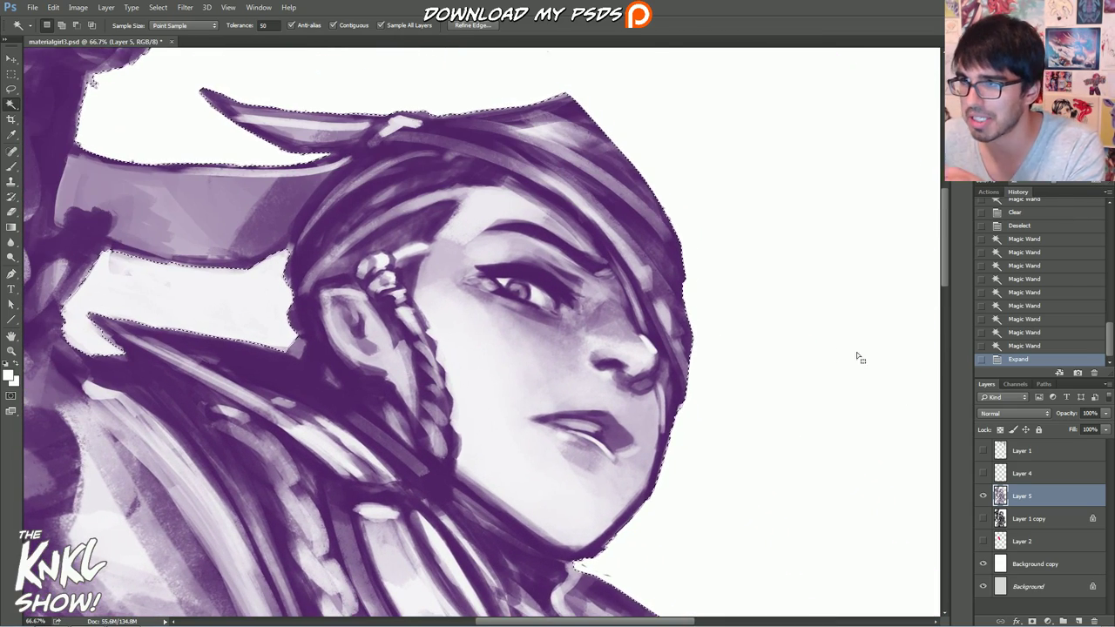
pyautogui.scroll(2, 697, 270)
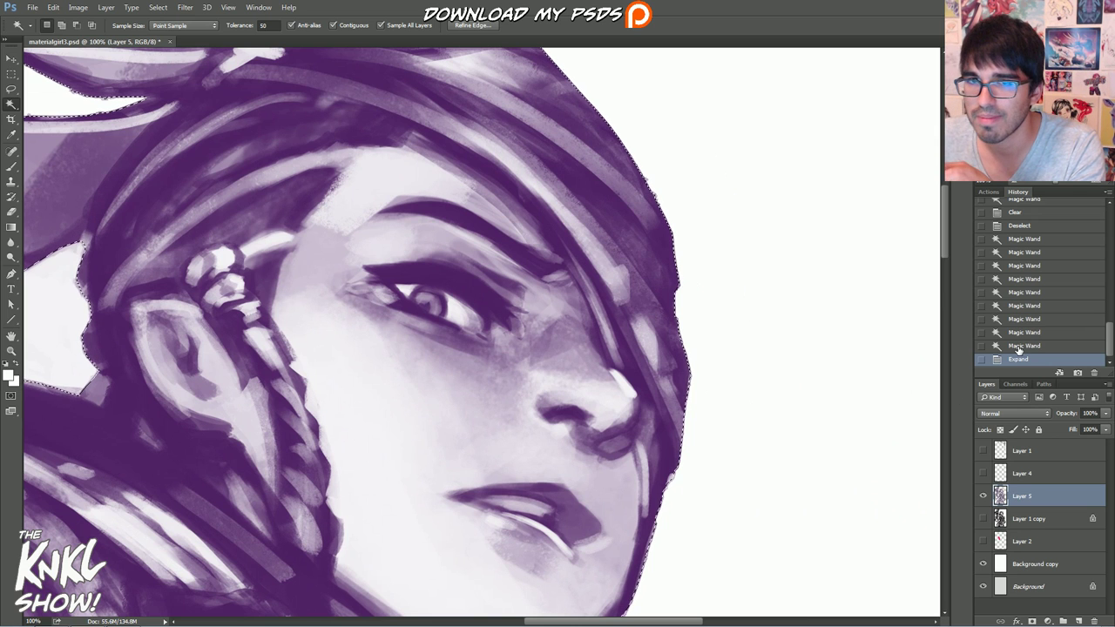
pyautogui.click(1019, 349)
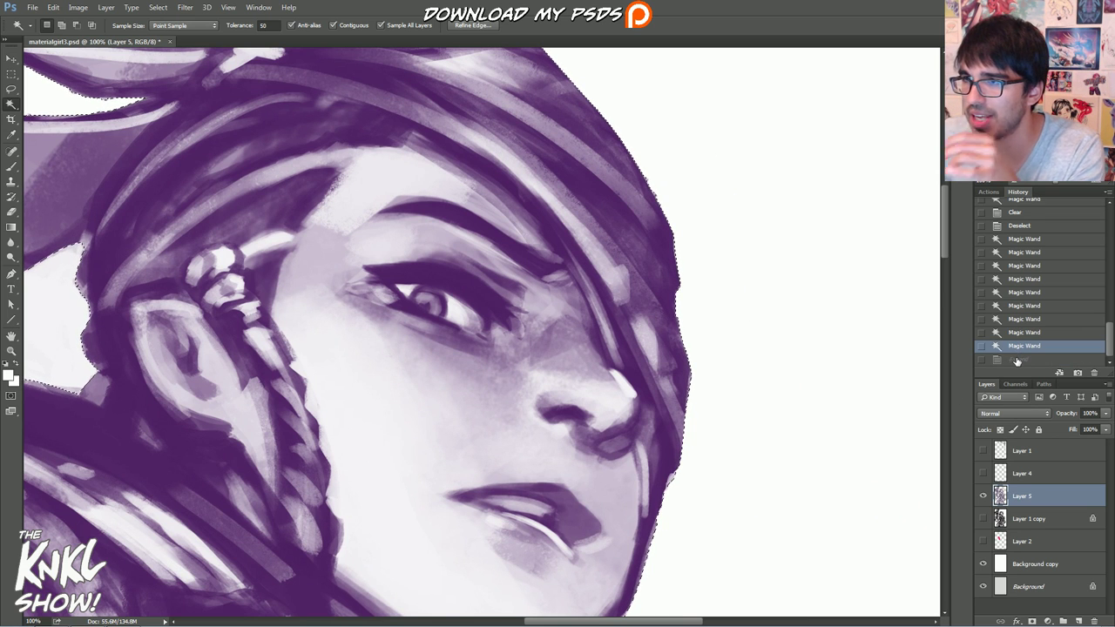
pyautogui.click(1017, 360)
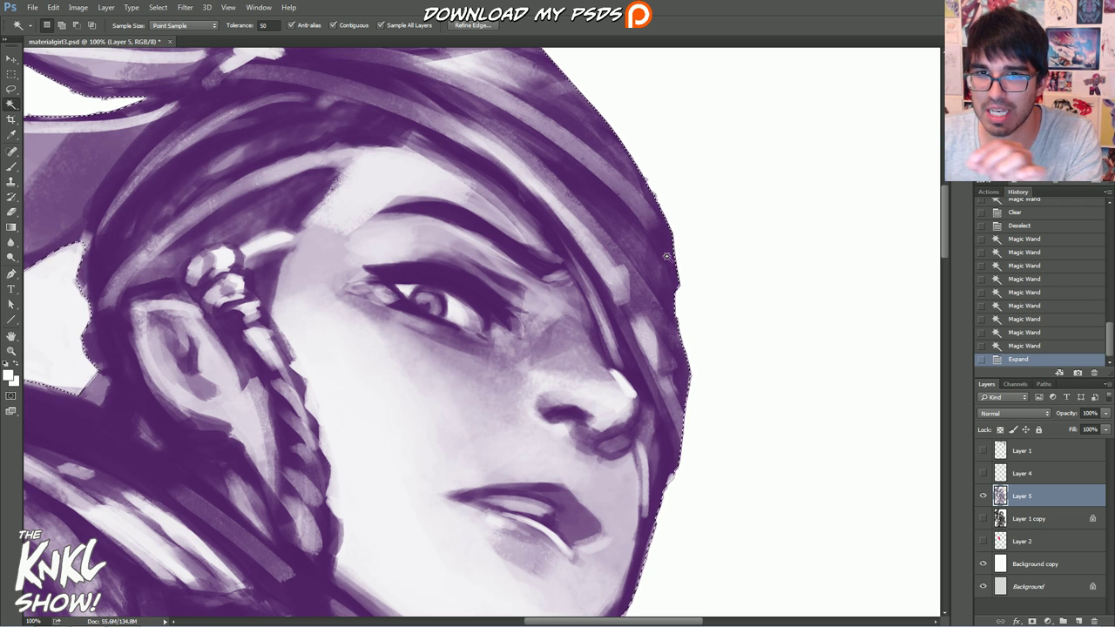
# Step: Invert the selection so that it covers the character instead of the background
pyautogui.hotkey('ctrl', '-')
pyautogui.hotkey('ctrl', '-')
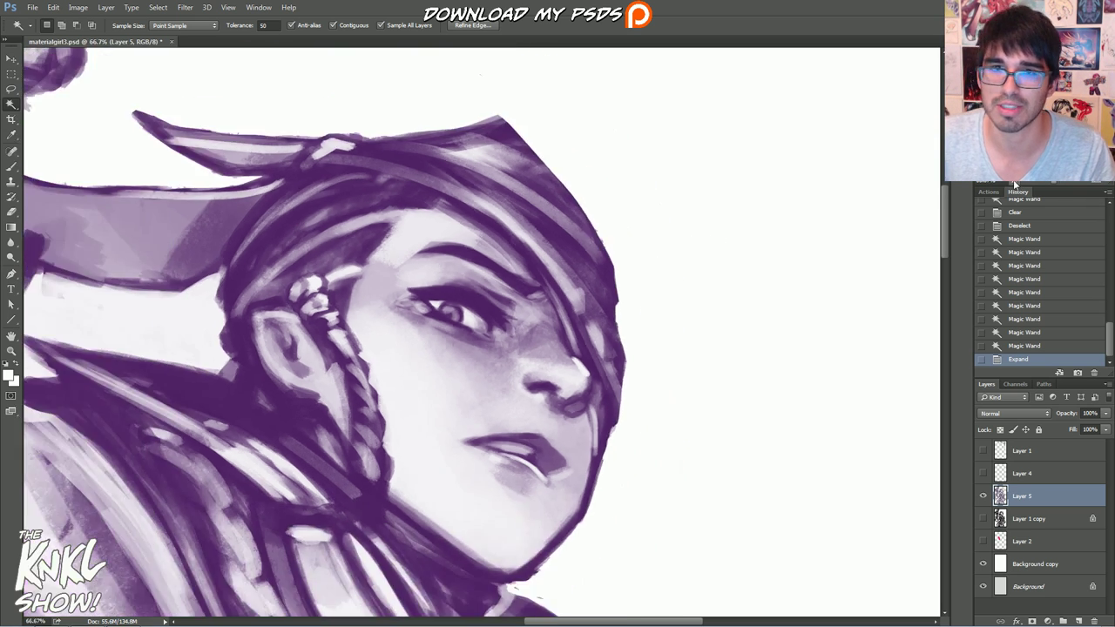
pyautogui.hotkey('ctrl', '-')
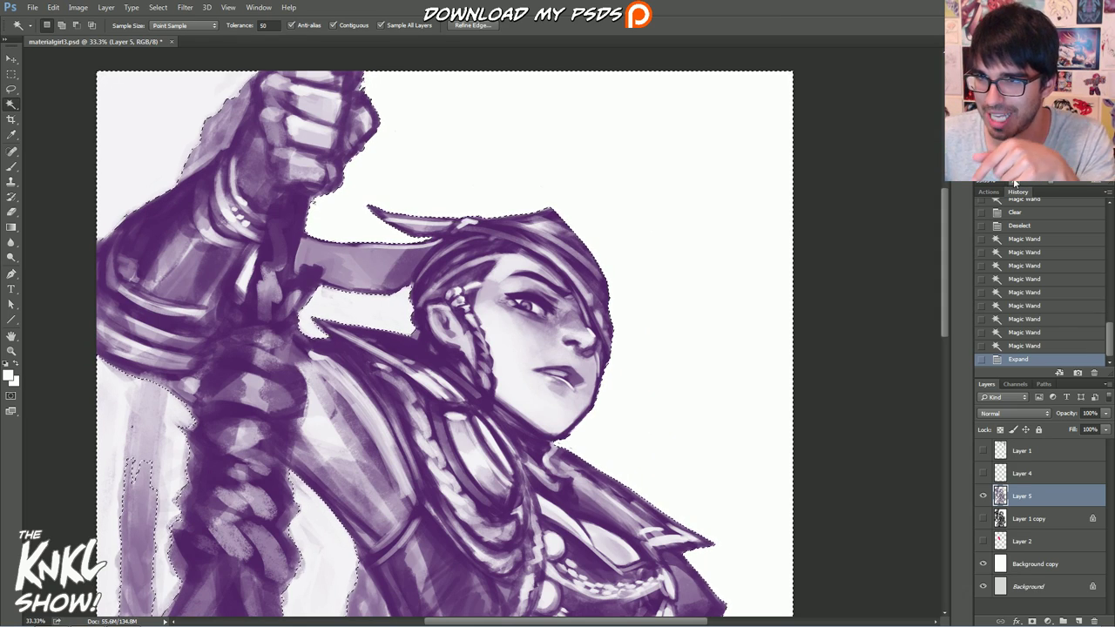
pyautogui.hotkey('ctrl', '-')
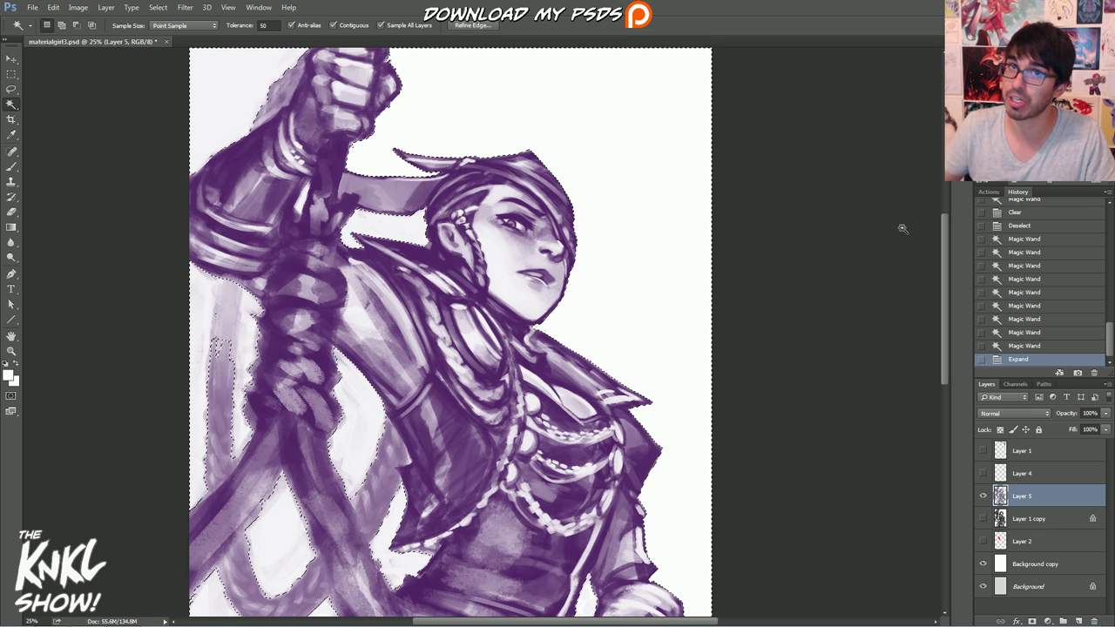
pyautogui.click(158, 7)
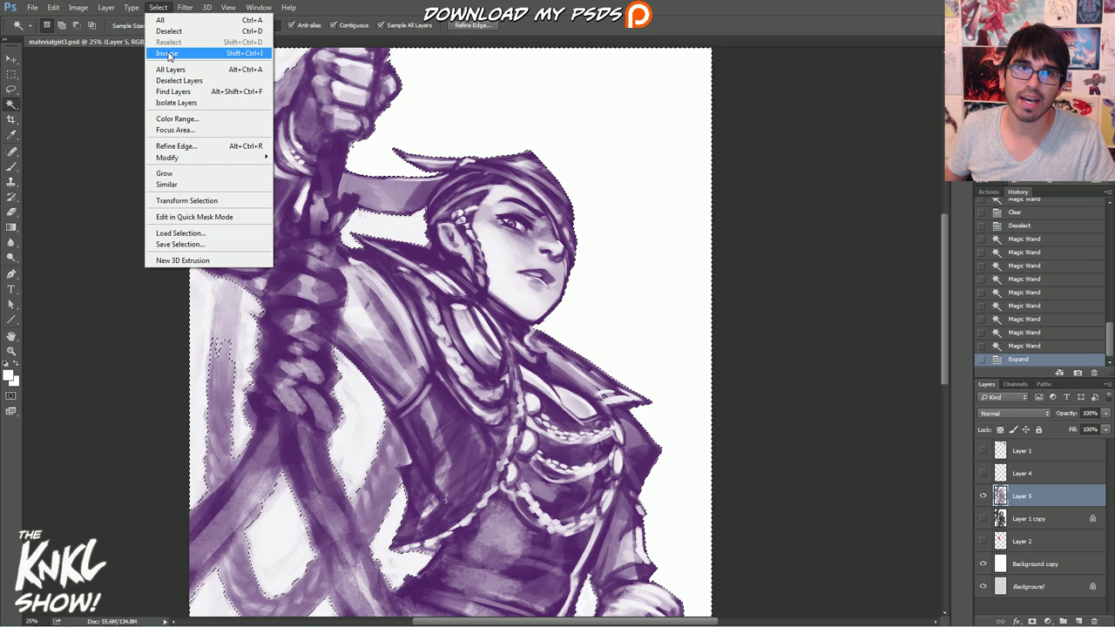
pyautogui.click(167, 54)
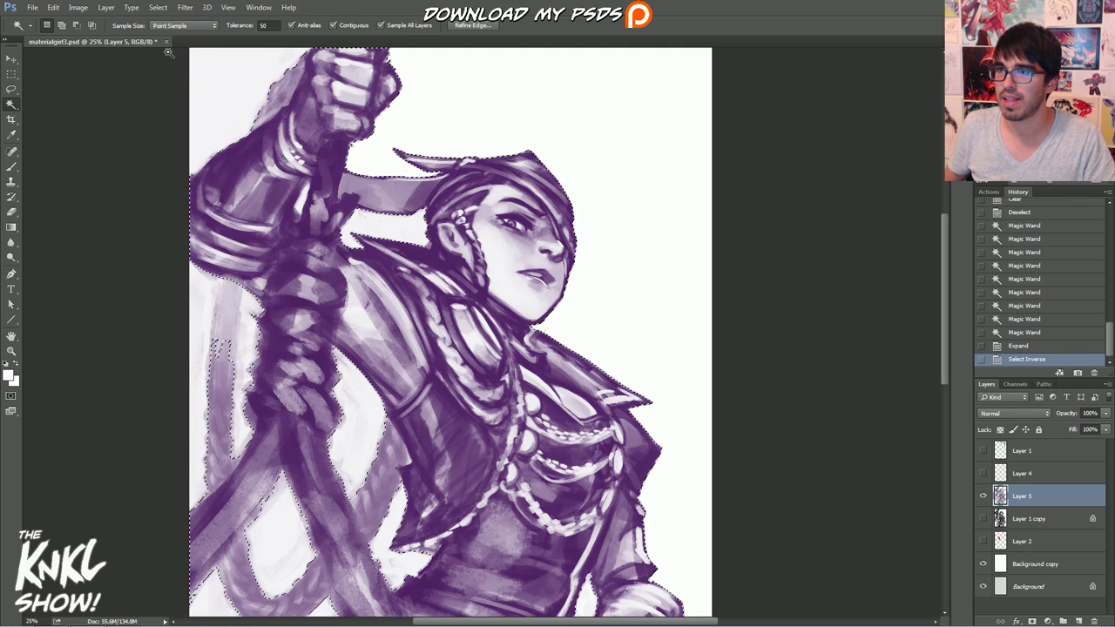
# Step: Set the foreground color to the light pinkish purple c89ec0
pyautogui.click(9, 374)
pyautogui.moveTo(791, 291); pyautogui.dragTo(791, 276)
pyautogui.moveTo(667, 271)
pyautogui.mouseDown()
pyautogui.moveTo(656, 298)
pyautogui.moveTo(659, 283)
pyautogui.mouseUp()
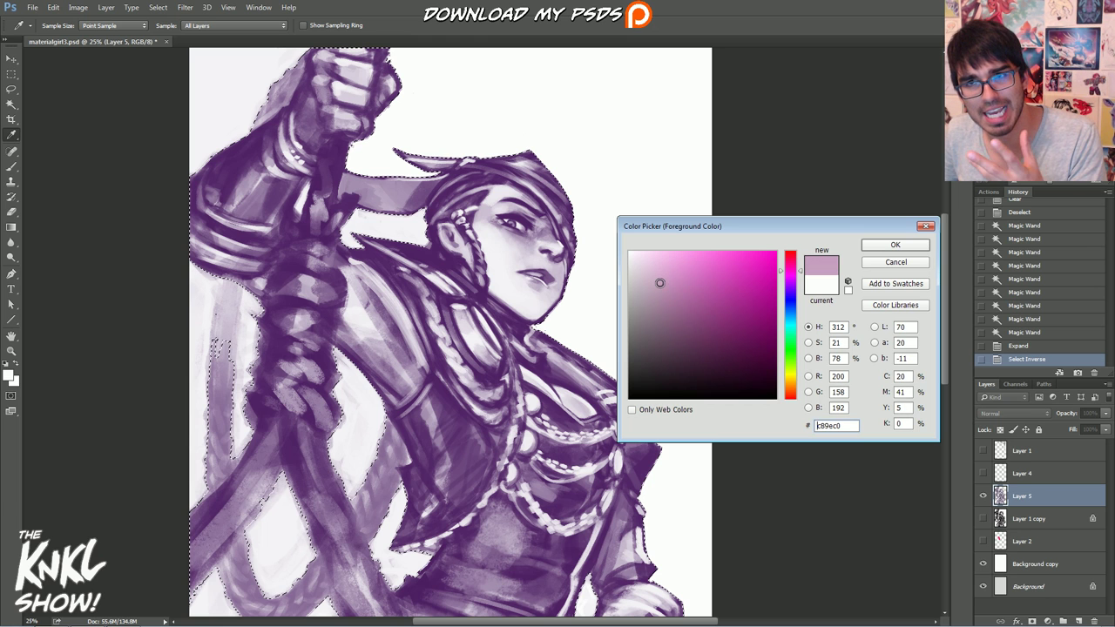
pyautogui.click(917, 248)
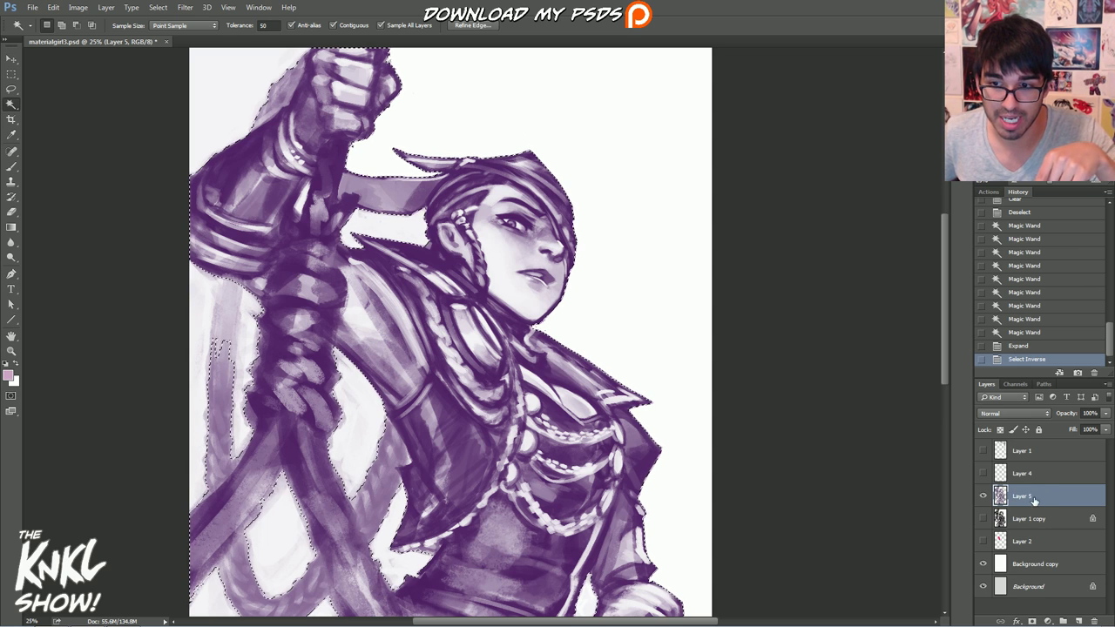
# Step: Create a new layer between Layer 5 and Layer 1 copy, fill the character selection with c89ec0, and deselect
pyautogui.click(1028, 518)
pyautogui.hotkey('ctrl', 'shift', 'n')
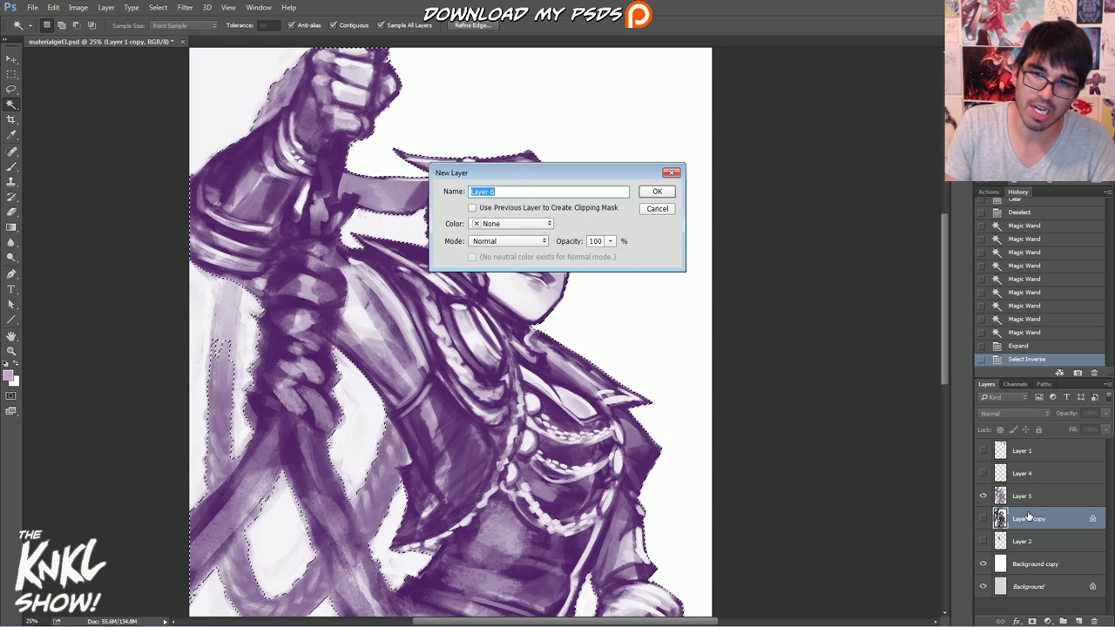
pyautogui.press('Return')
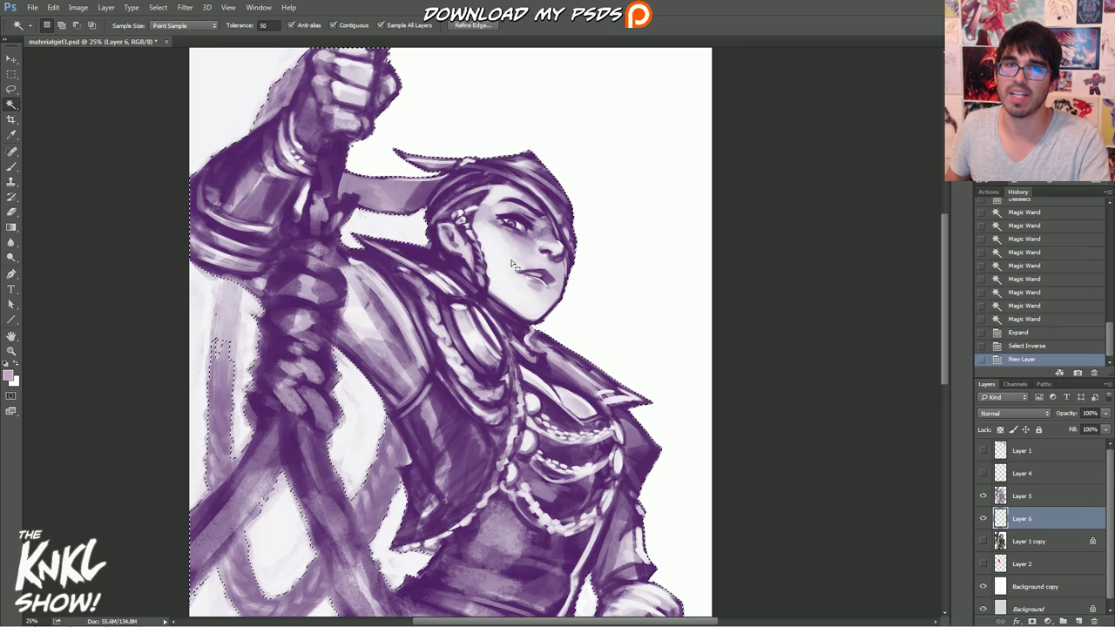
pyautogui.hotkey('alt', 'BackSpace')
pyautogui.hotkey('ctrl', 'd')
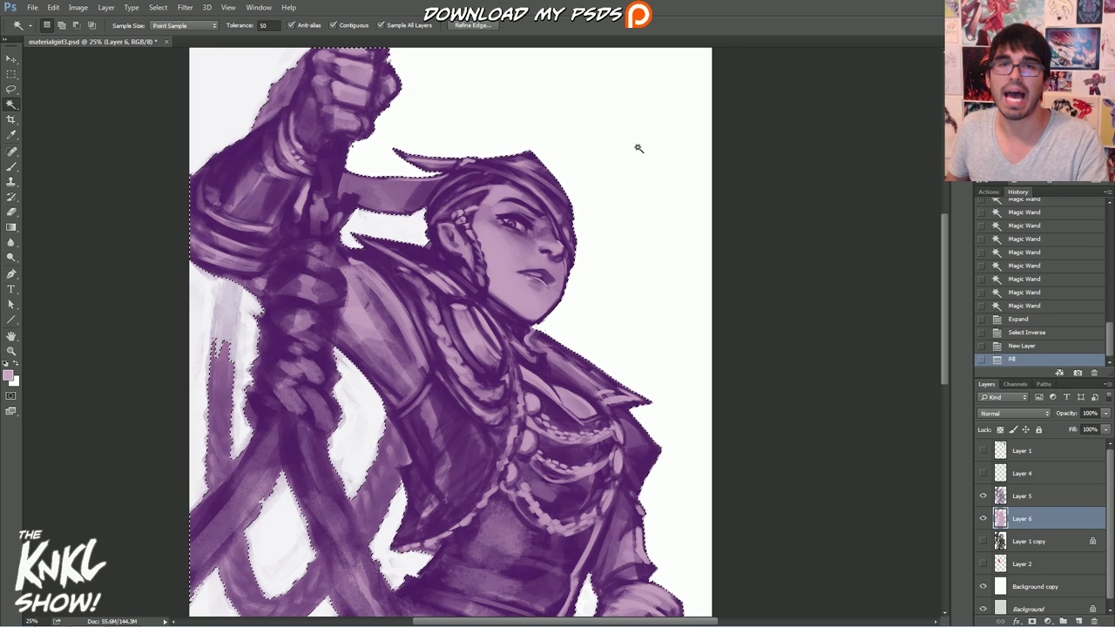
# Step: Fill the Background copy layer with a light warm yellow
pyautogui.press('l')
pyautogui.moveTo(450, 331); pyautogui.dragTo(479, 227)
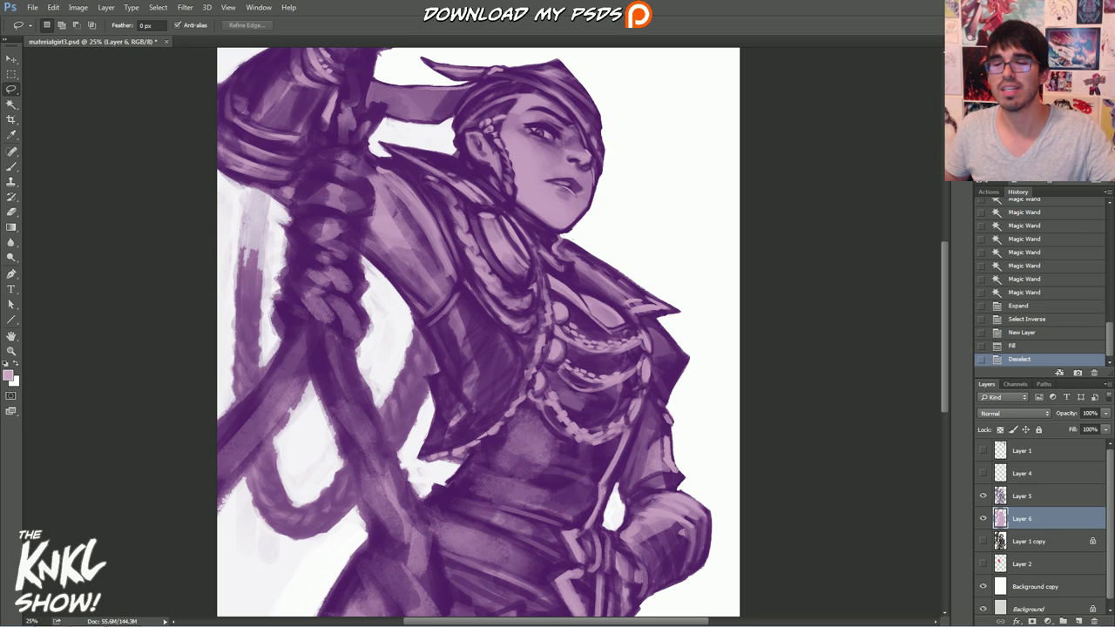
pyautogui.click(1030, 587)
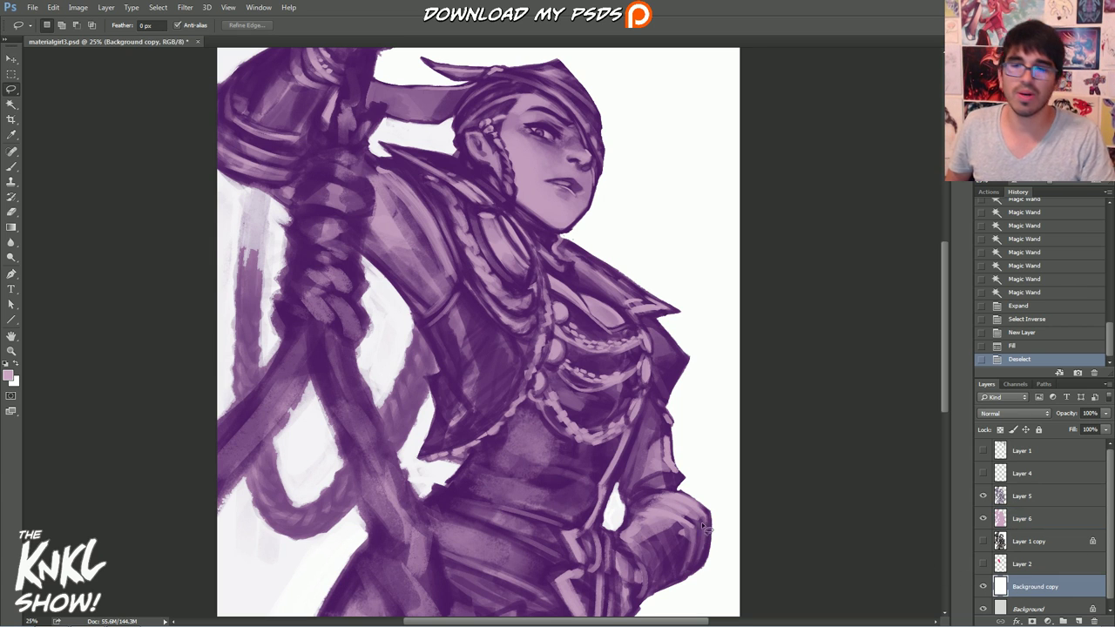
pyautogui.click(8, 375)
pyautogui.moveTo(790, 373); pyautogui.dragTo(791, 382)
pyautogui.click(679, 251)
pyautogui.click(892, 247)
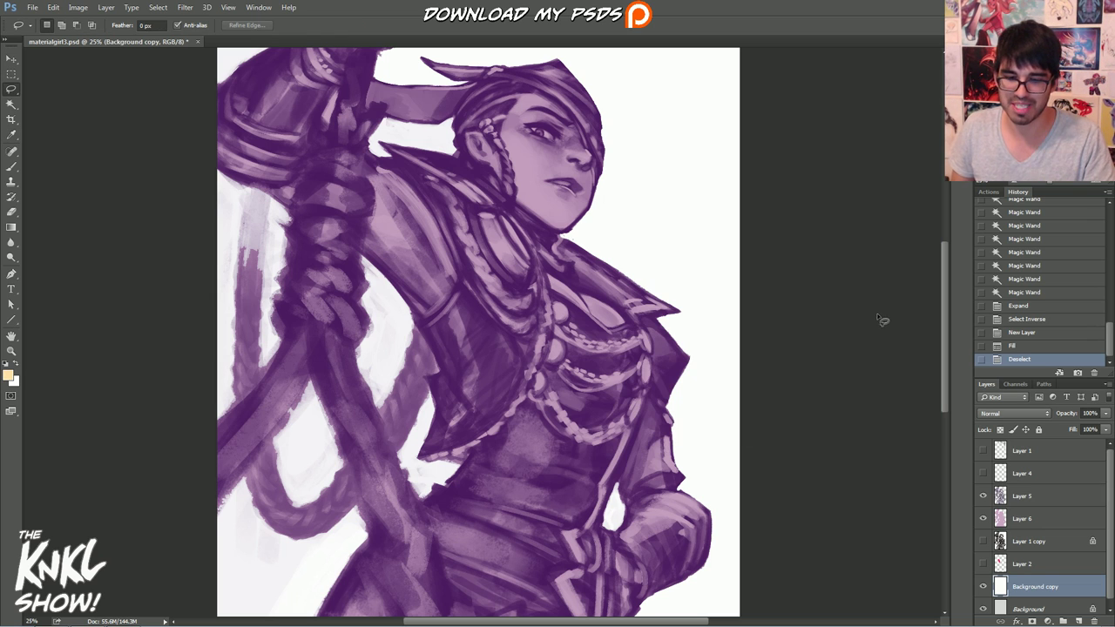
pyautogui.hotkey('alt', 'BackSpace')
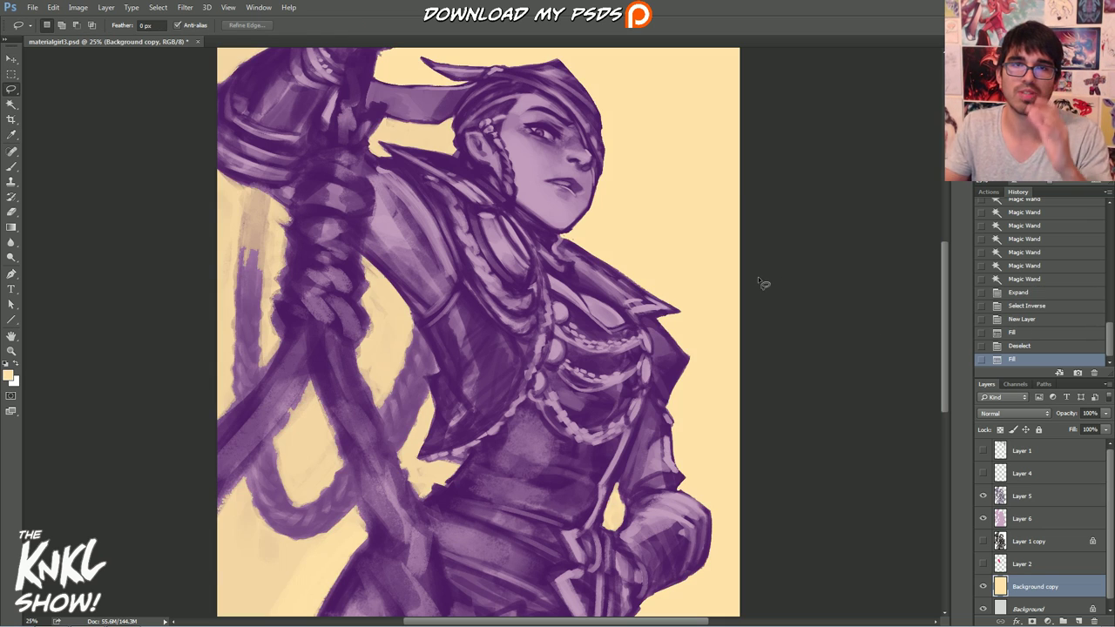
pyautogui.scroll(3, 479, 331)
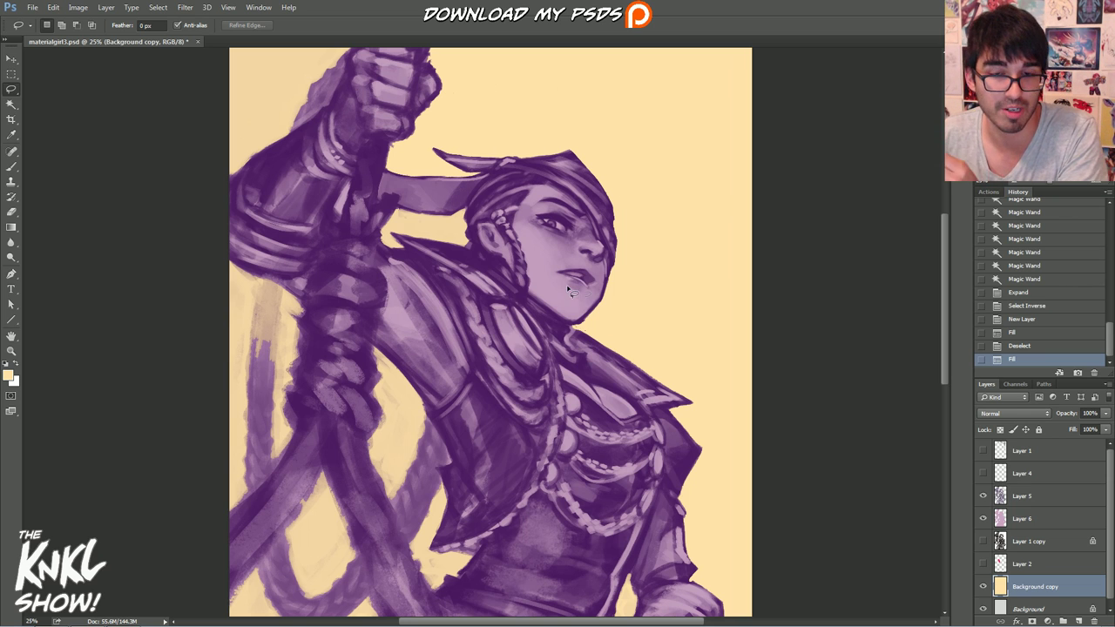
pyautogui.click(1025, 520)
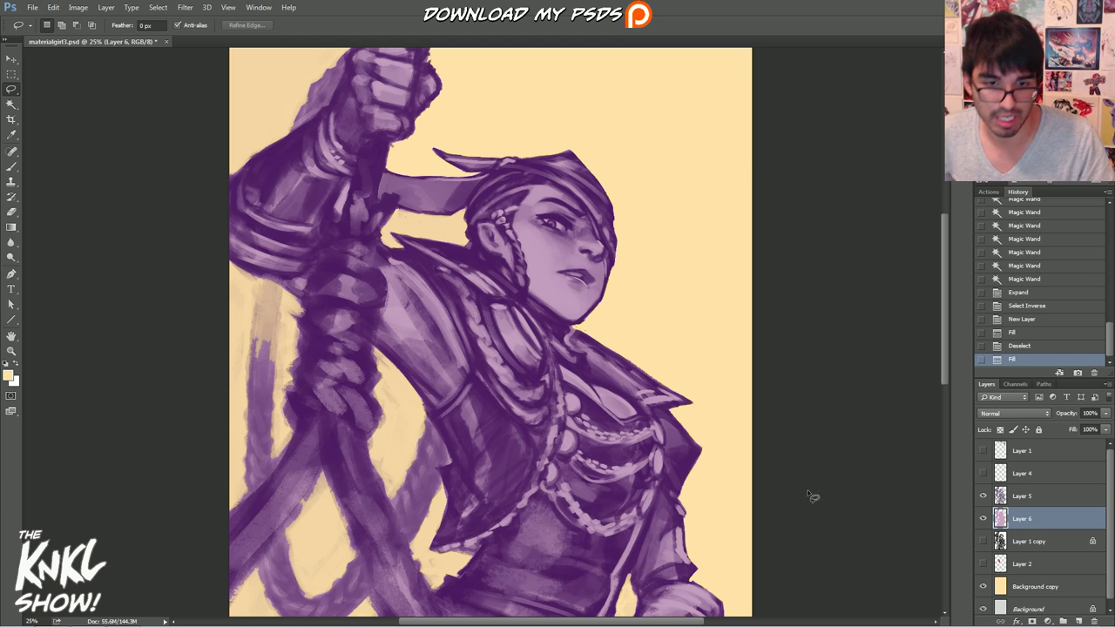
pyautogui.press('b')
pyautogui.click(1010, 496)
pyautogui.click(1001, 431)
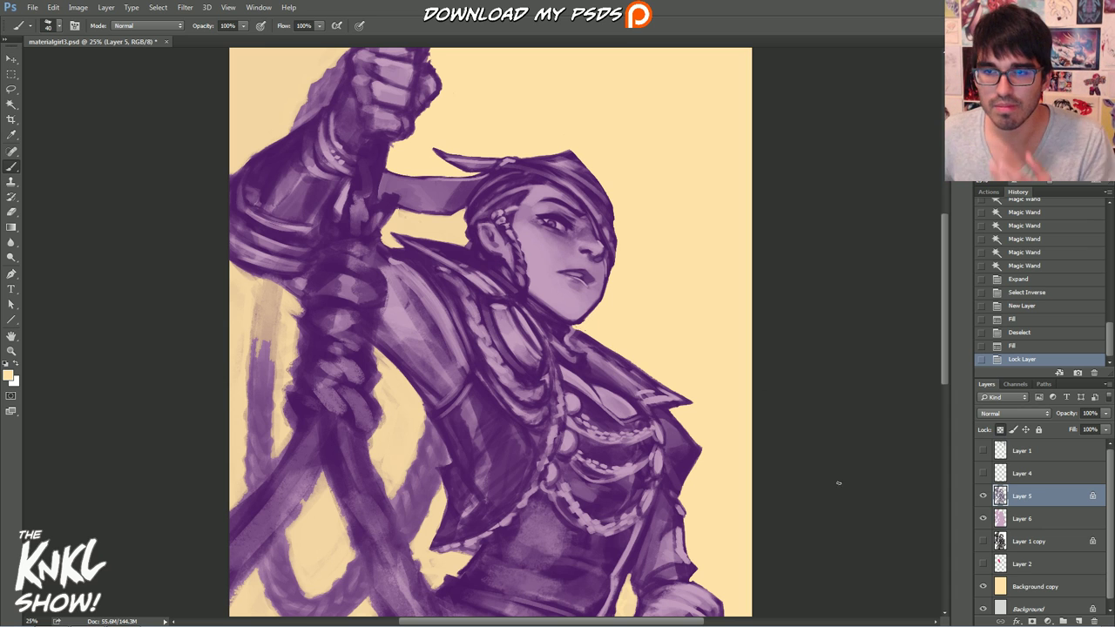
pyautogui.click(1001, 431)
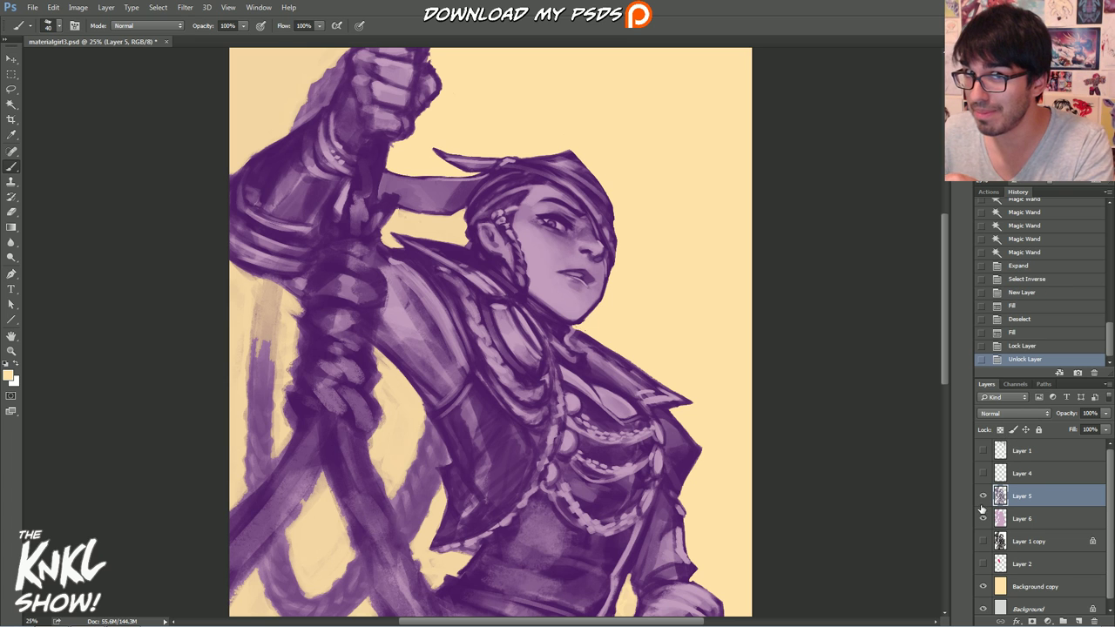
# Step: Compare the purple Layer 5 and Layer 6 with the grayscale Layer 1 copy by switching their visibility, ending on Layer 5
pyautogui.moveTo(984, 495); pyautogui.dragTo(983, 519)
pyautogui.click(983, 541)
pyautogui.click(1015, 541)
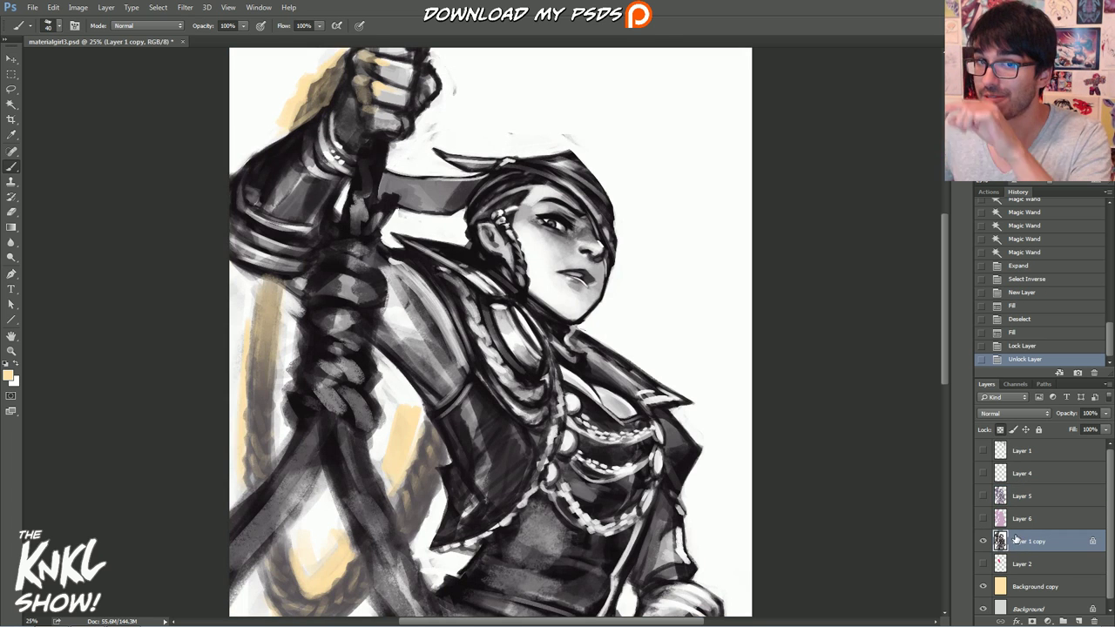
pyautogui.click(982, 541)
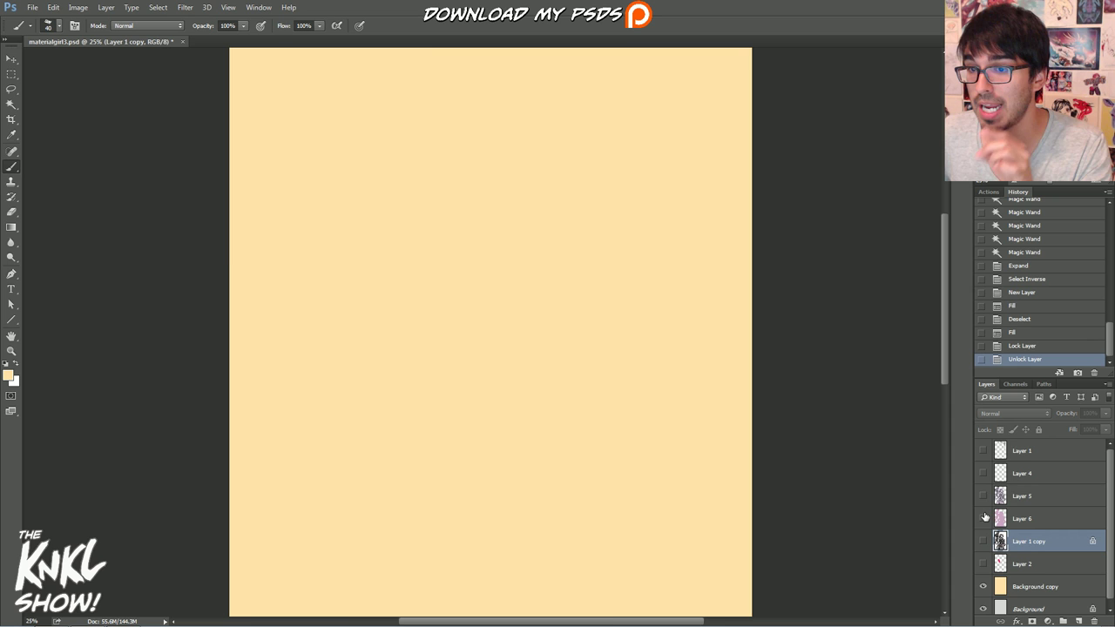
pyautogui.moveTo(984, 519); pyautogui.dragTo(983, 496)
pyautogui.click(1030, 496)
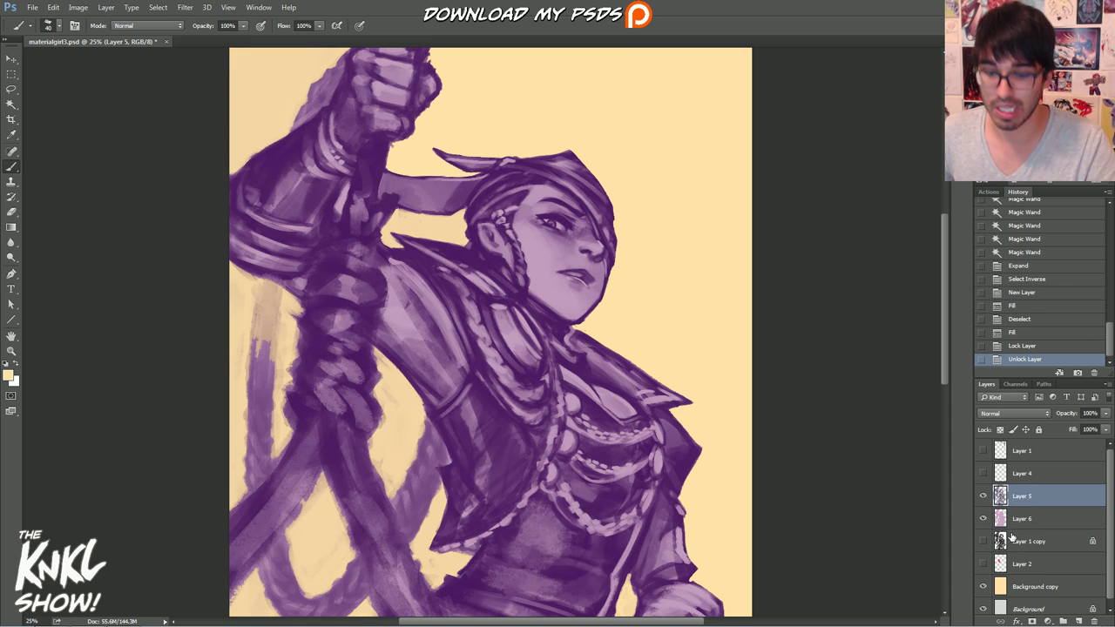
# Step: Reduce the saturation of the darks on Layer 5 with Hue/Saturation, keeping the layer's blend mode at Normal
pyautogui.hotkey('ctrl', 'u')
pyautogui.moveTo(957, 358); pyautogui.dragTo(931, 357)
pyautogui.click(1078, 243)
pyautogui.press('b')
pyautogui.click(1001, 413)
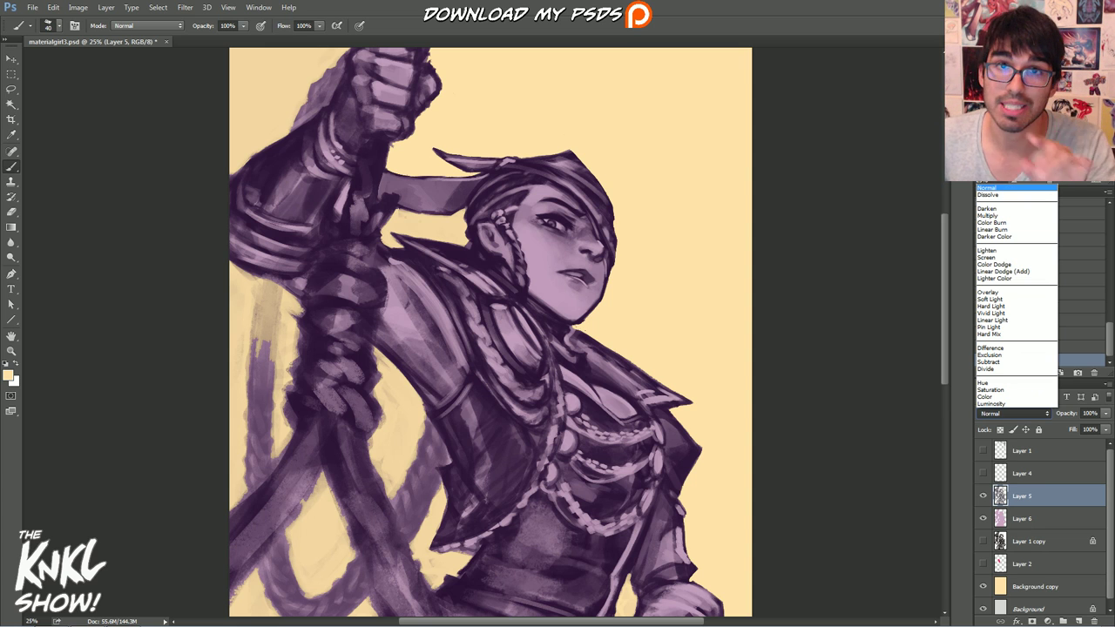
pyautogui.click(1004, 190)
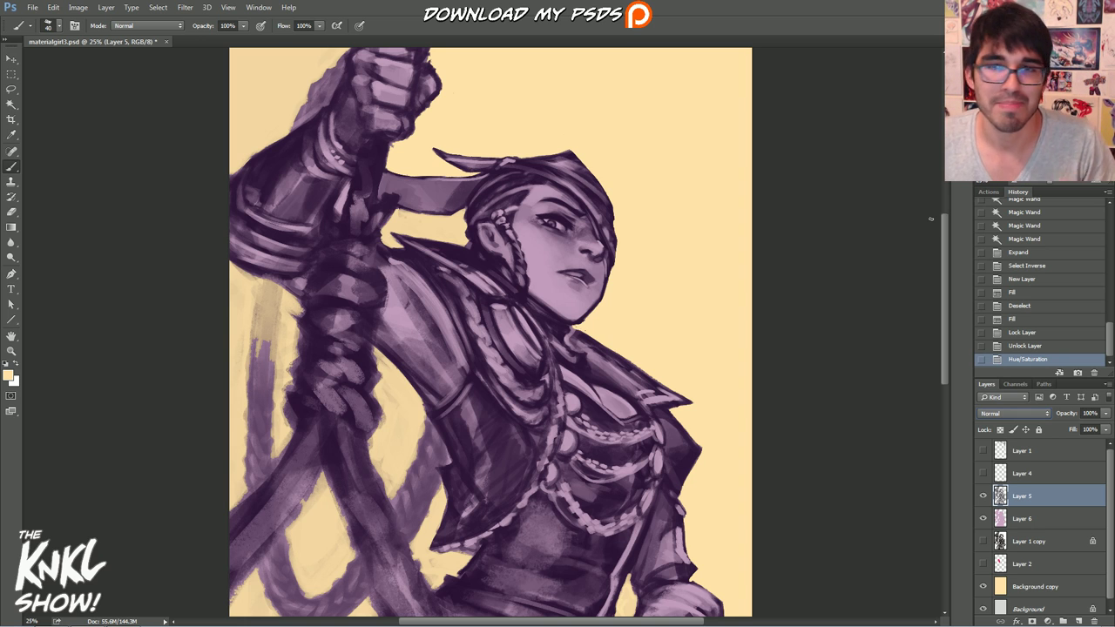
# Step: Lock the transparent pixels of Layer 5 and set the foreground color to a deep crimson pink
pyautogui.click(1000, 430)
pyautogui.press('i')
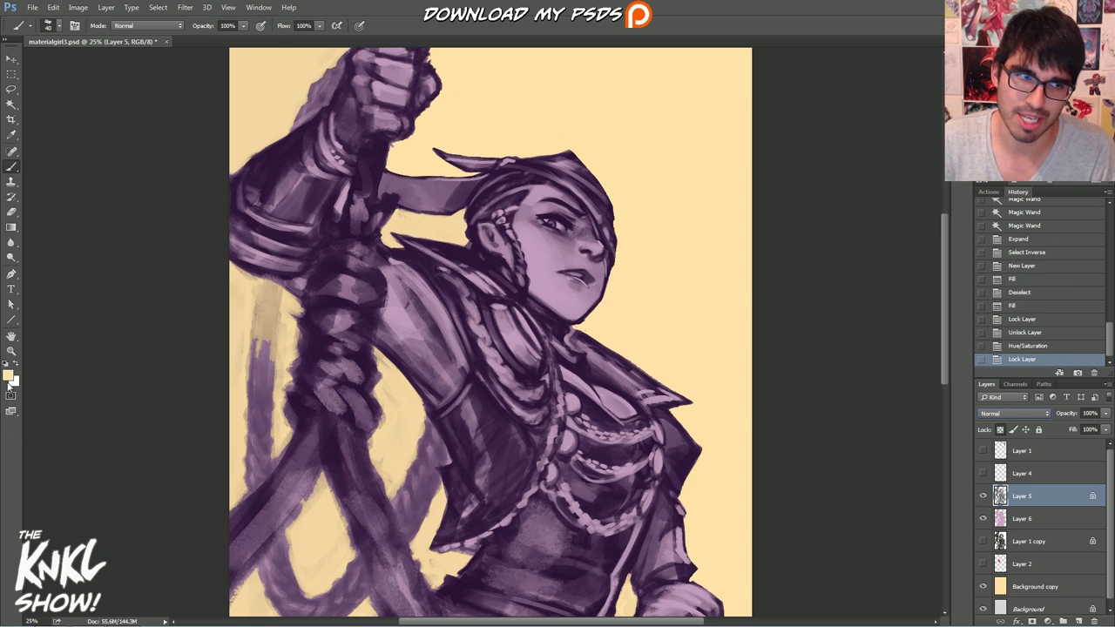
pyautogui.click(8, 375)
pyautogui.moveTo(793, 386); pyautogui.dragTo(792, 396)
pyautogui.click(728, 310)
pyautogui.moveTo(729, 310); pyautogui.dragTo(749, 316)
pyautogui.click(790, 260)
pyautogui.click(885, 244)
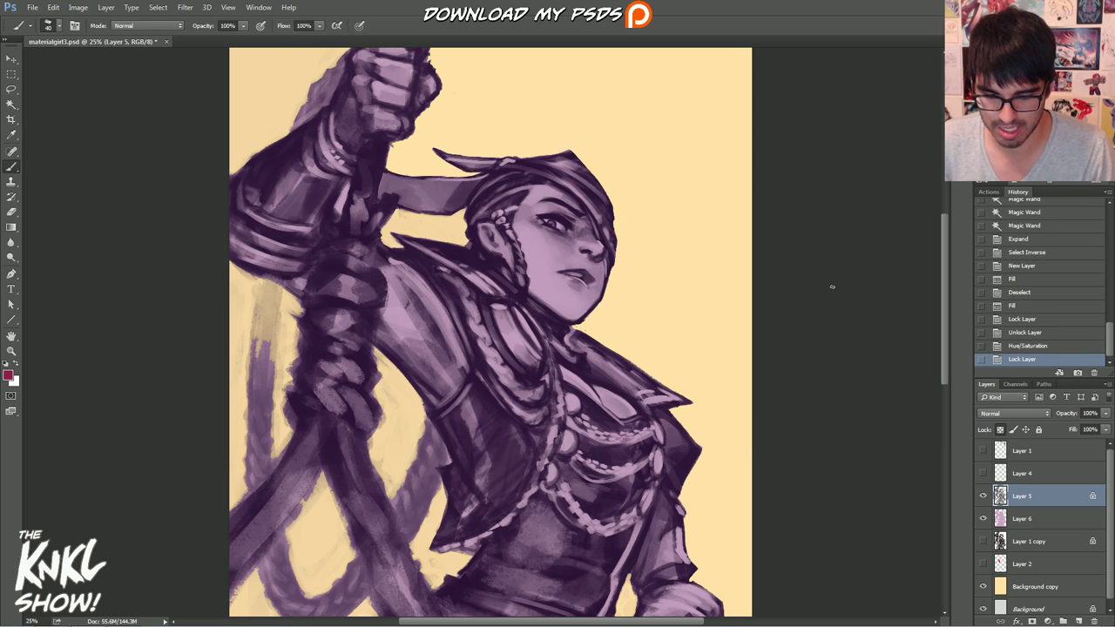
# Step: Choose another brush preset, enlarge it, and paint the bandana and its trailing cloth crimson on Layer 5
pyautogui.press('b')
pyautogui.rightClick(597, 124)
pyautogui.click(622, 248)
pyautogui.press('Return')
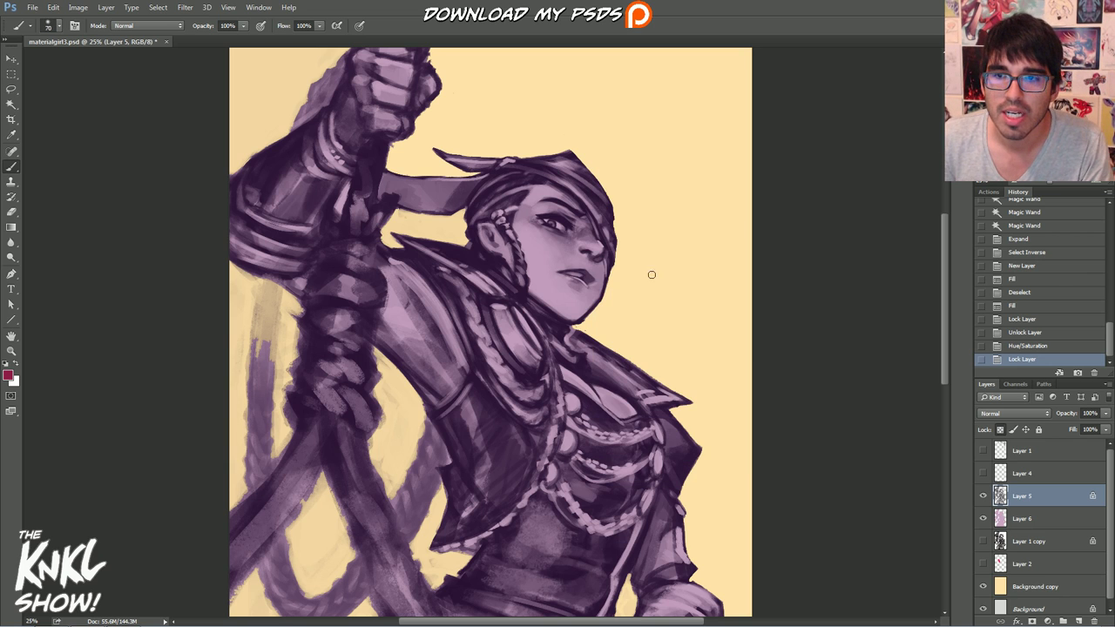
pyautogui.press(']')
pyautogui.press(']')
pyautogui.press(']')
pyautogui.press(']')
pyautogui.press(']')
pyautogui.press(']')
pyautogui.press(']')
pyautogui.press(']')
pyautogui.moveTo(585, 142); pyautogui.dragTo(624, 224)
pyautogui.moveTo(556, 152)
pyautogui.mouseDown()
pyautogui.moveTo(628, 252)
pyautogui.moveTo(609, 213)
pyautogui.mouseUp()
pyautogui.moveTo(532, 165); pyautogui.dragTo(575, 152)
pyautogui.moveTo(618, 219)
pyautogui.mouseDown()
pyautogui.moveTo(445, 146)
pyautogui.moveTo(438, 153)
pyautogui.moveTo(469, 161)
pyautogui.moveTo(438, 211)
pyautogui.moveTo(413, 179)
pyautogui.moveTo(402, 135)
pyautogui.mouseUp()
pyautogui.press('[')
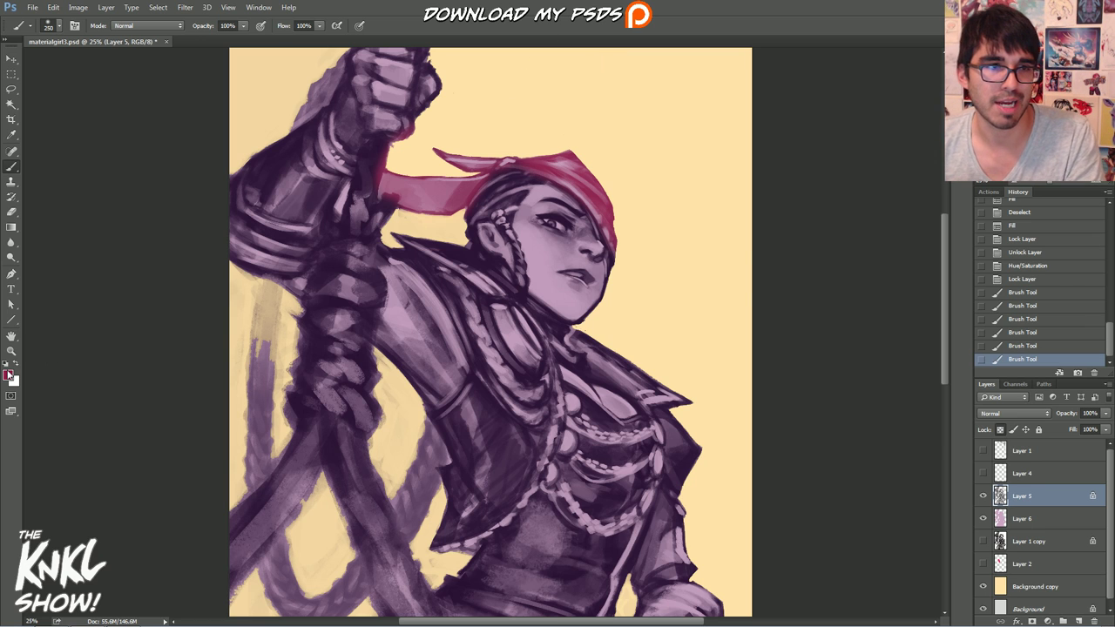
# Step: Set the foreground color to bright green 2cdd1a and paint the jacket's outer collar and shoulder beside the chest with a size 300 brush
pyautogui.click(8, 374)
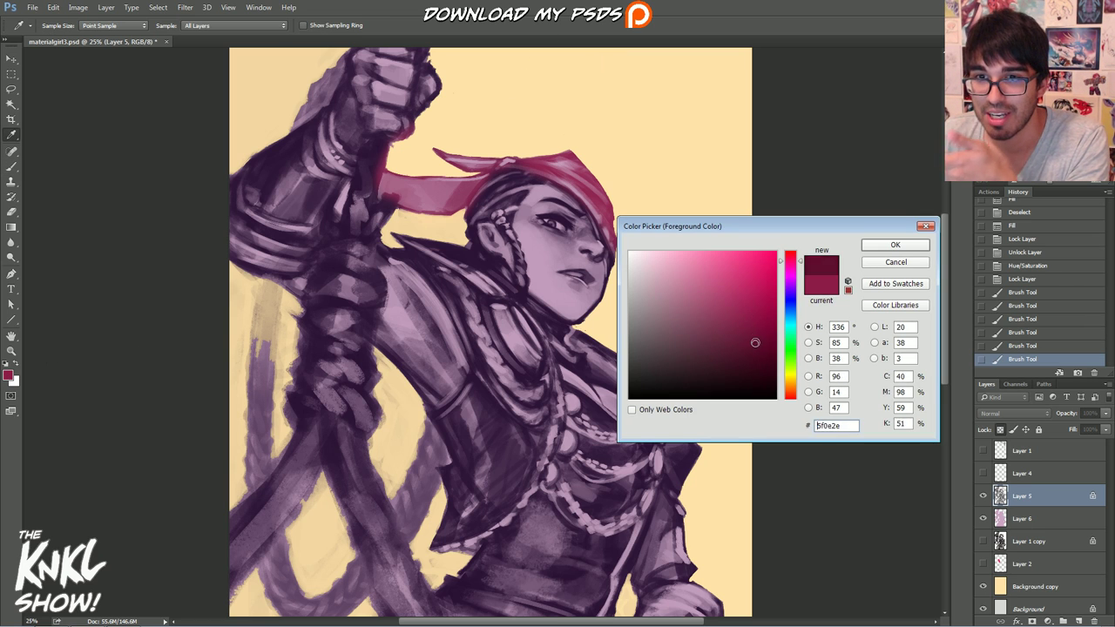
pyautogui.moveTo(793, 288); pyautogui.dragTo(793, 355)
pyautogui.click(758, 271)
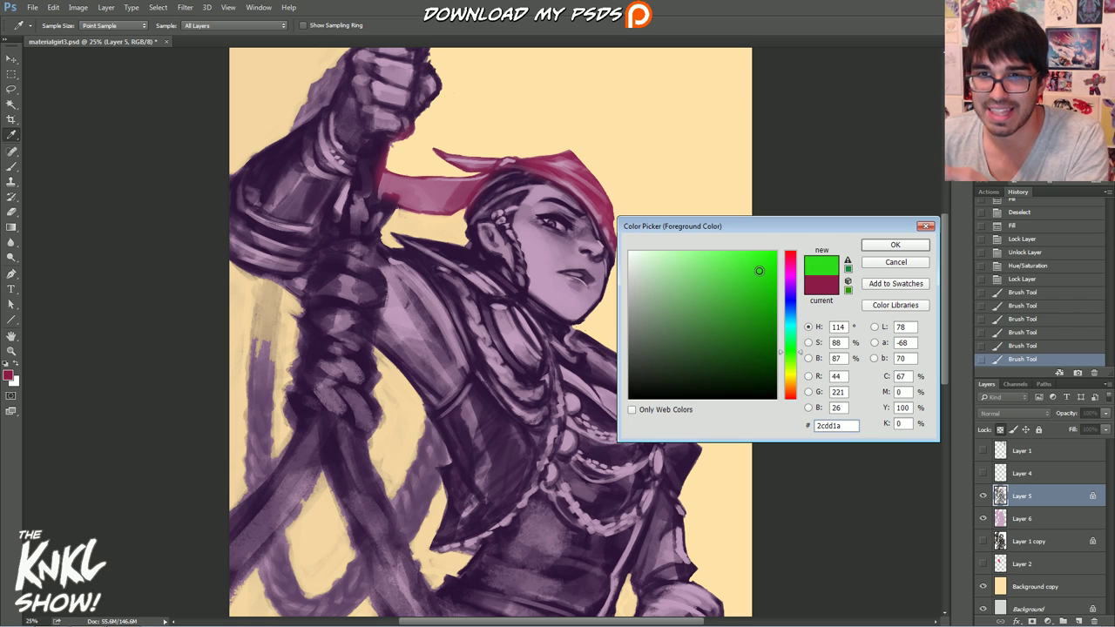
pyautogui.click(871, 247)
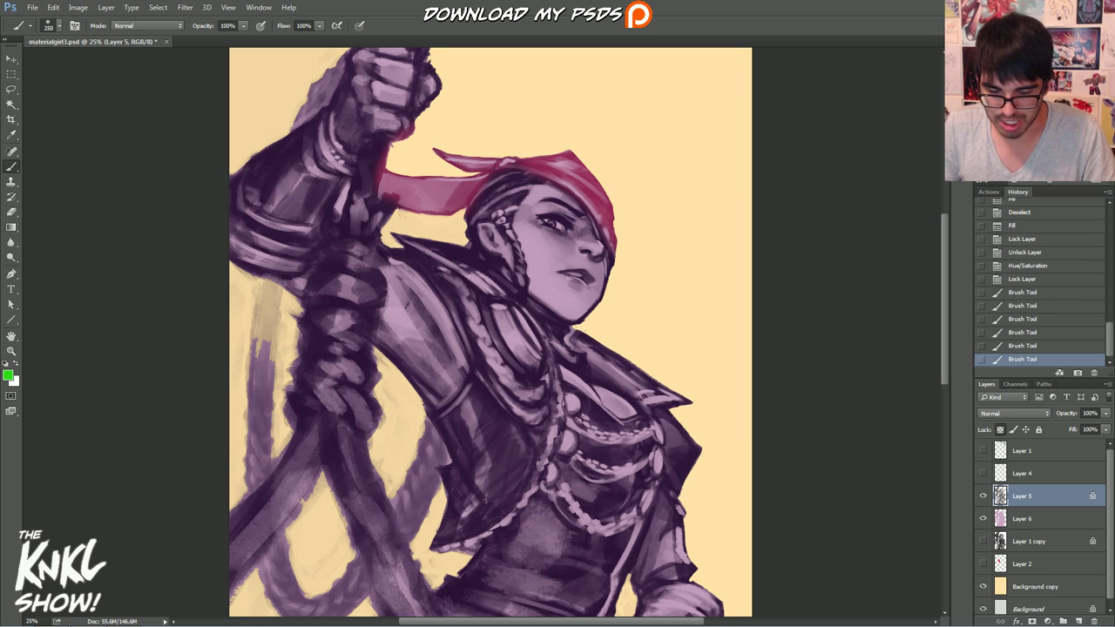
pyautogui.press(']')
pyautogui.moveTo(592, 344)
pyautogui.mouseDown()
pyautogui.moveTo(670, 396)
pyautogui.moveTo(679, 475)
pyautogui.mouseUp()
pyautogui.moveTo(676, 514); pyautogui.dragTo(680, 523)
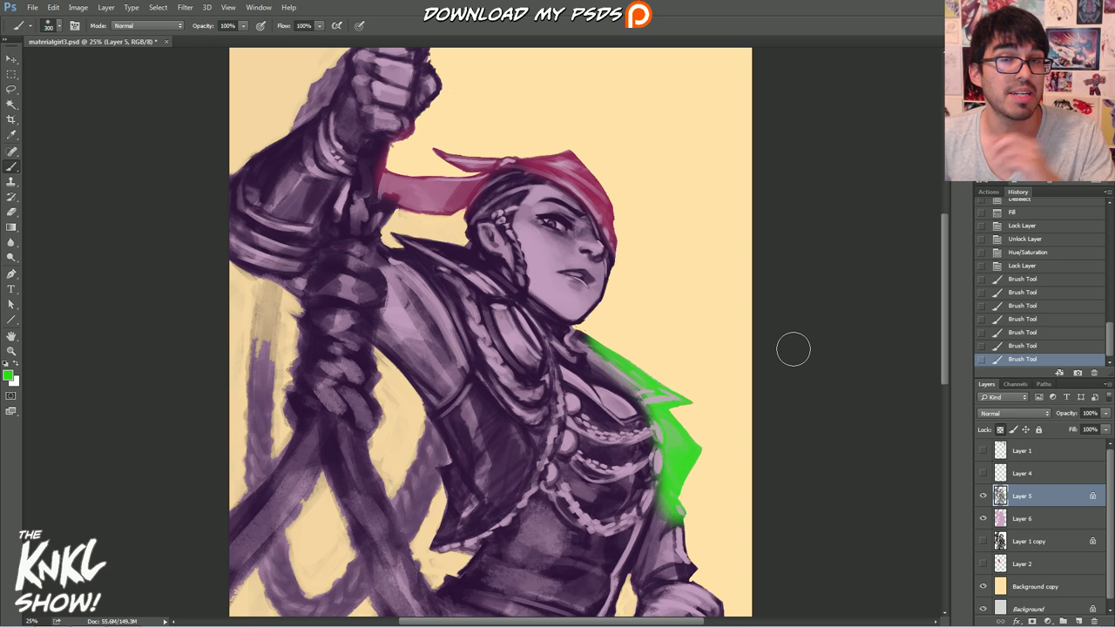